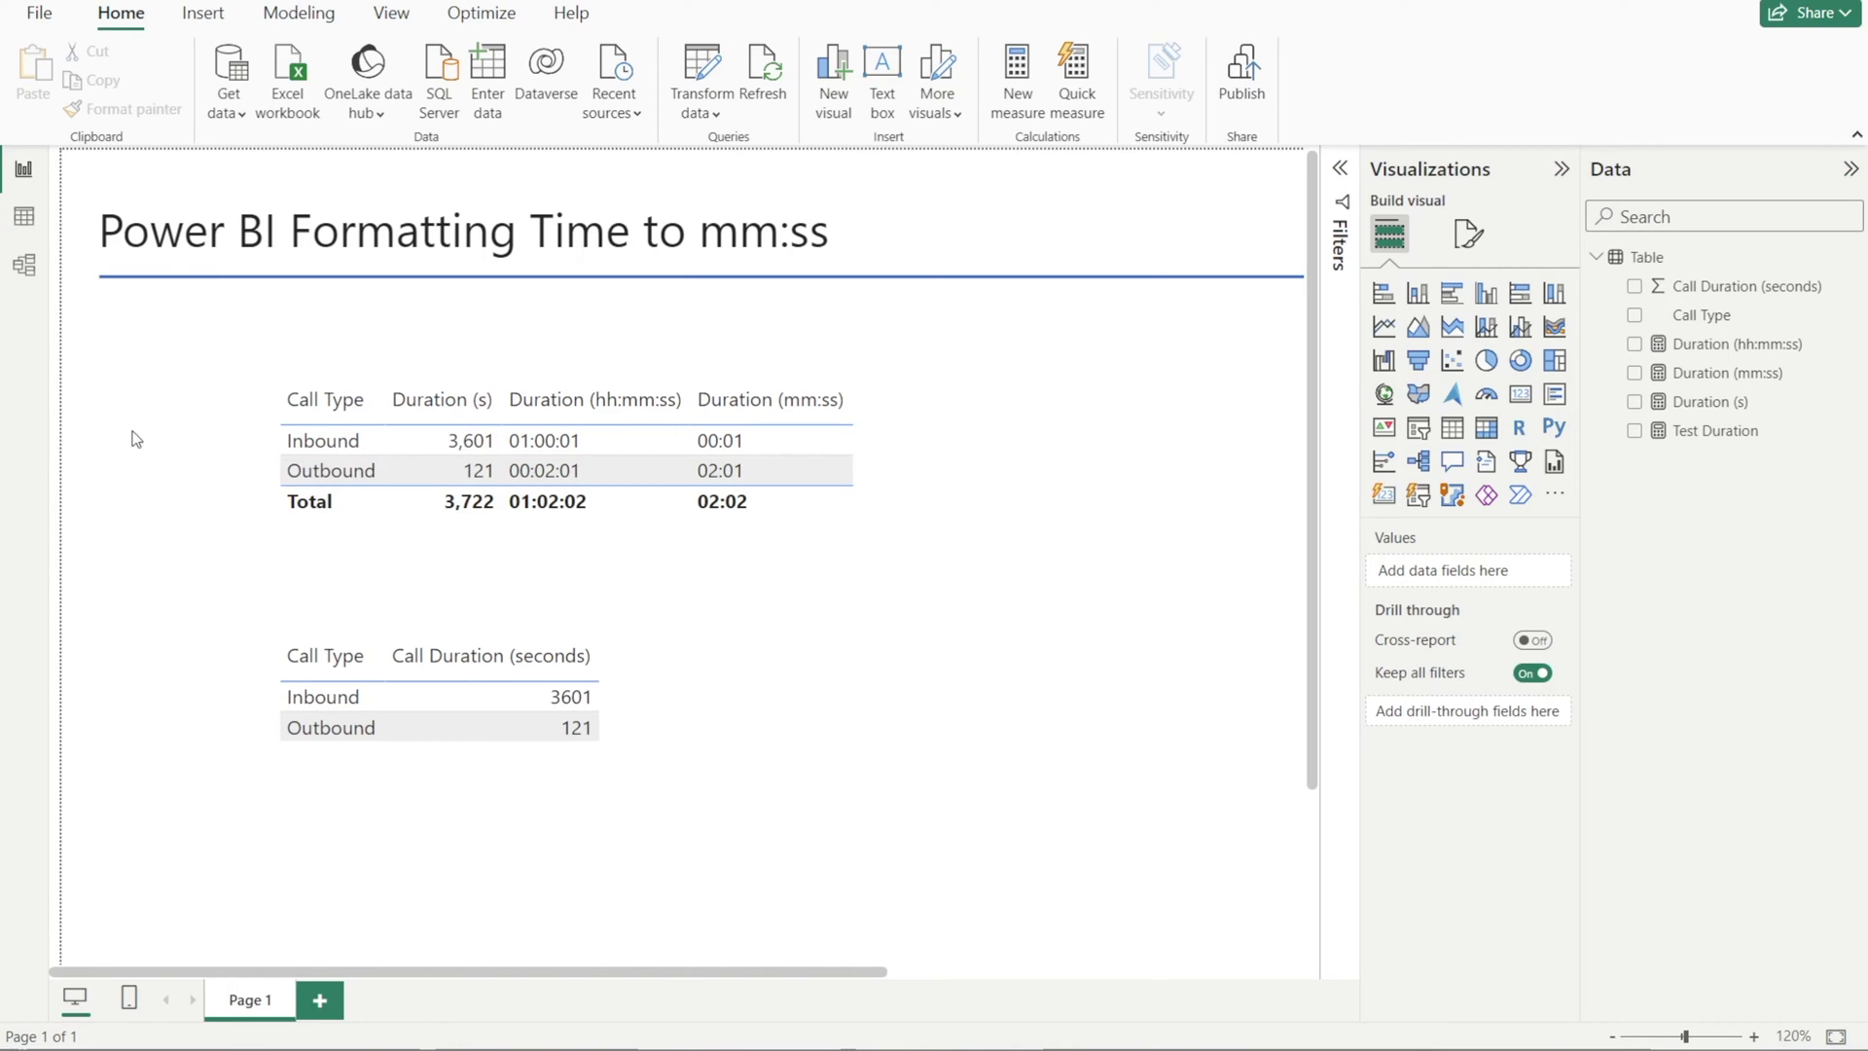
Step: Open the table data and examine the format options offered for the Call Duration (seconds) column
left_click(39, 269)
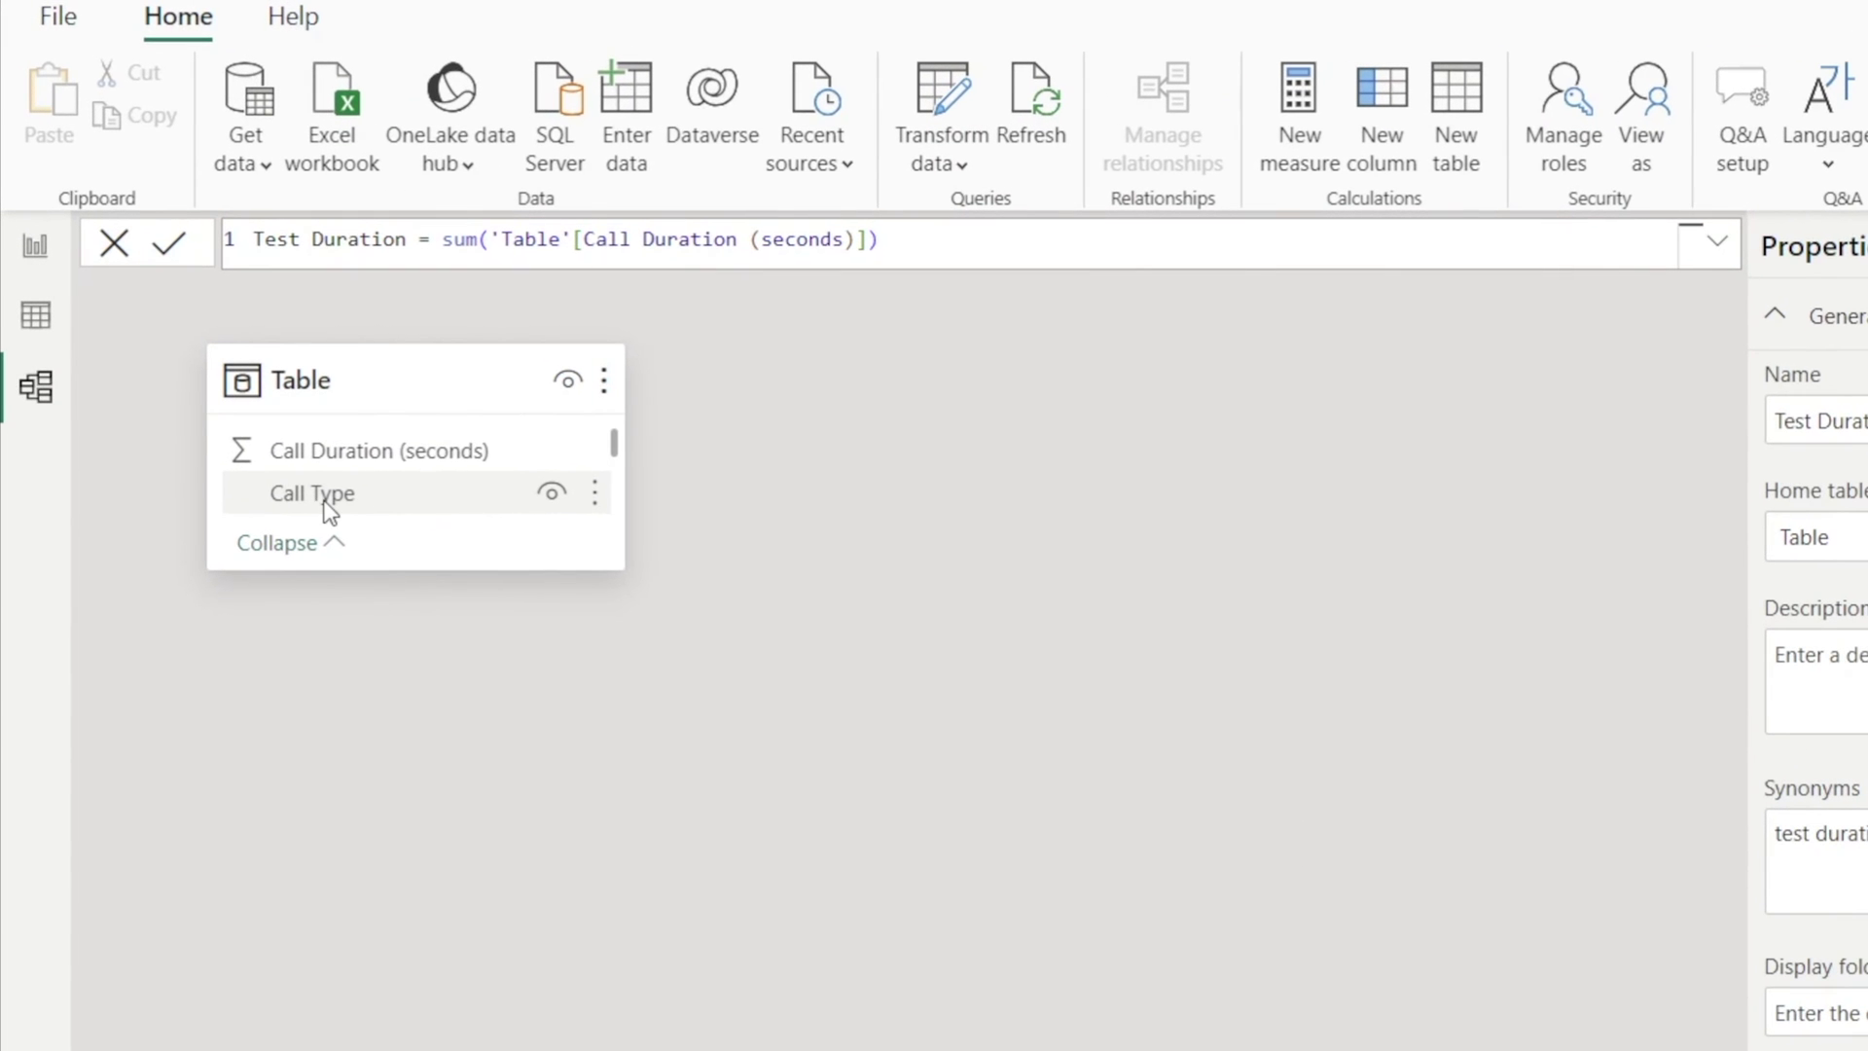
left_click(35, 321)
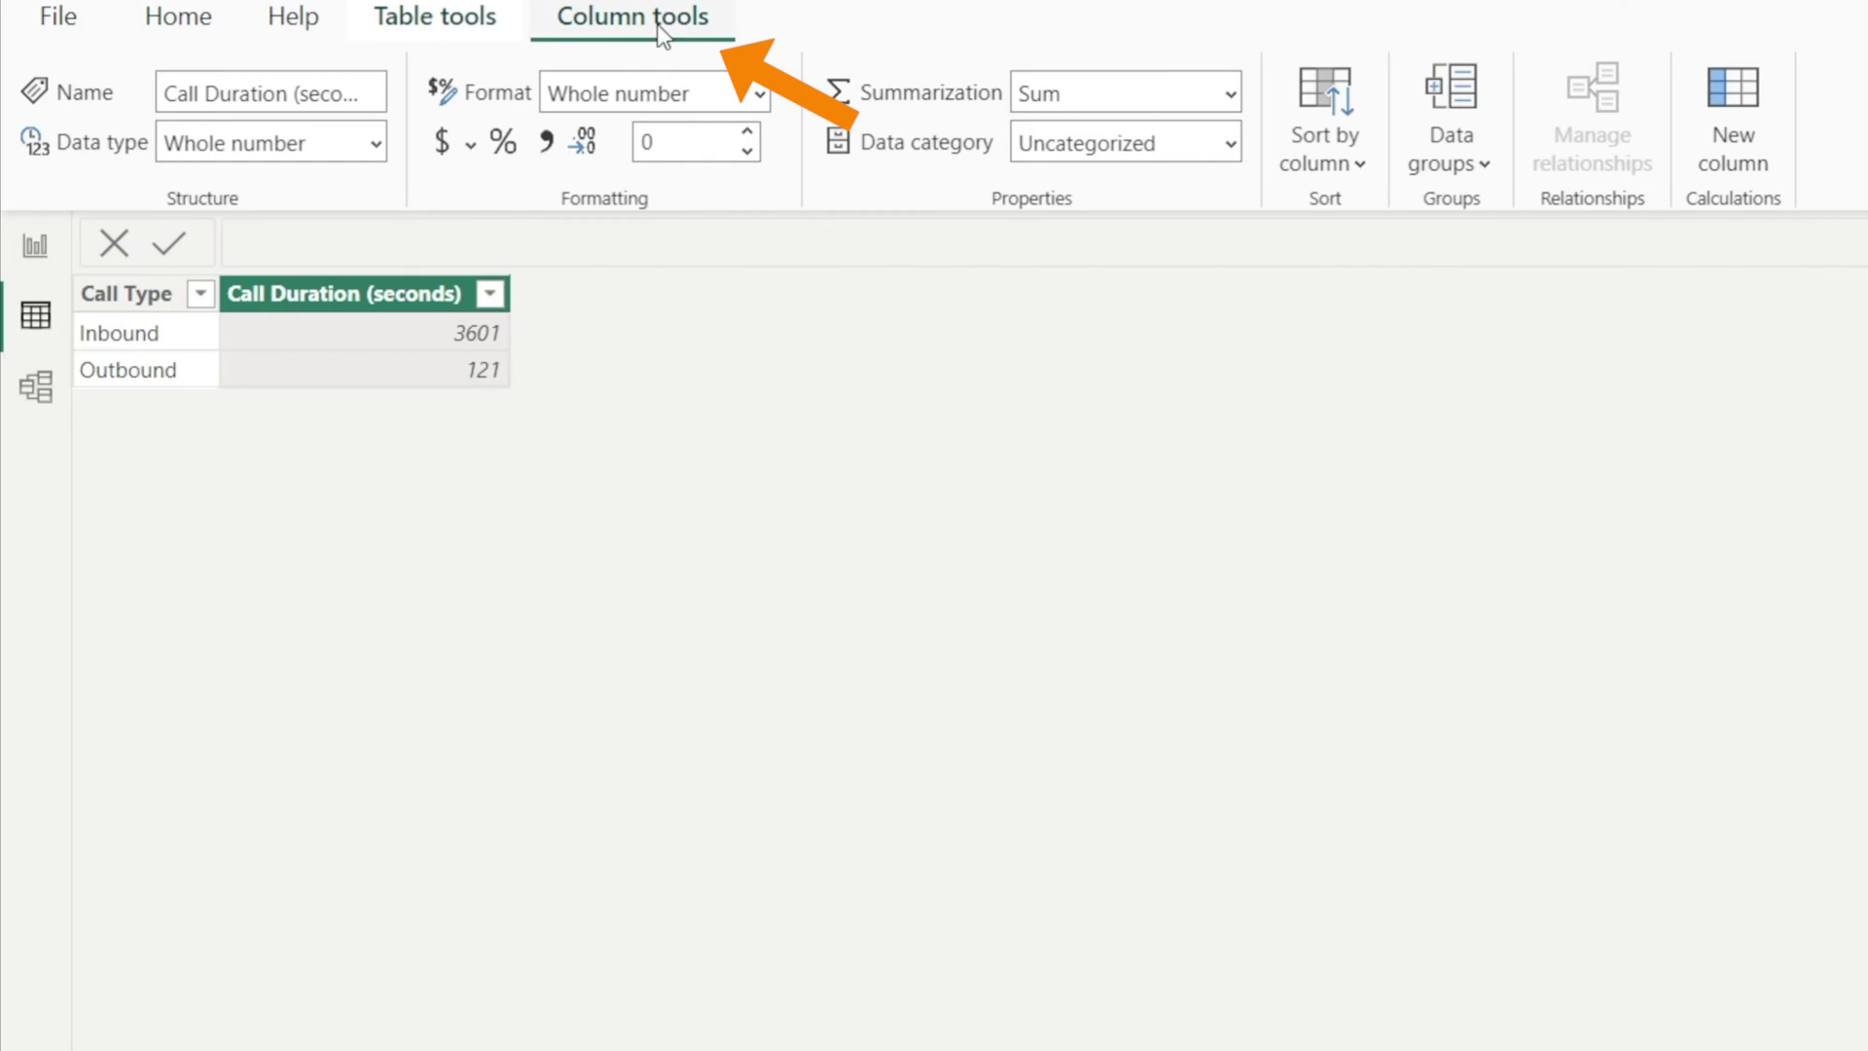
left_click(762, 95)
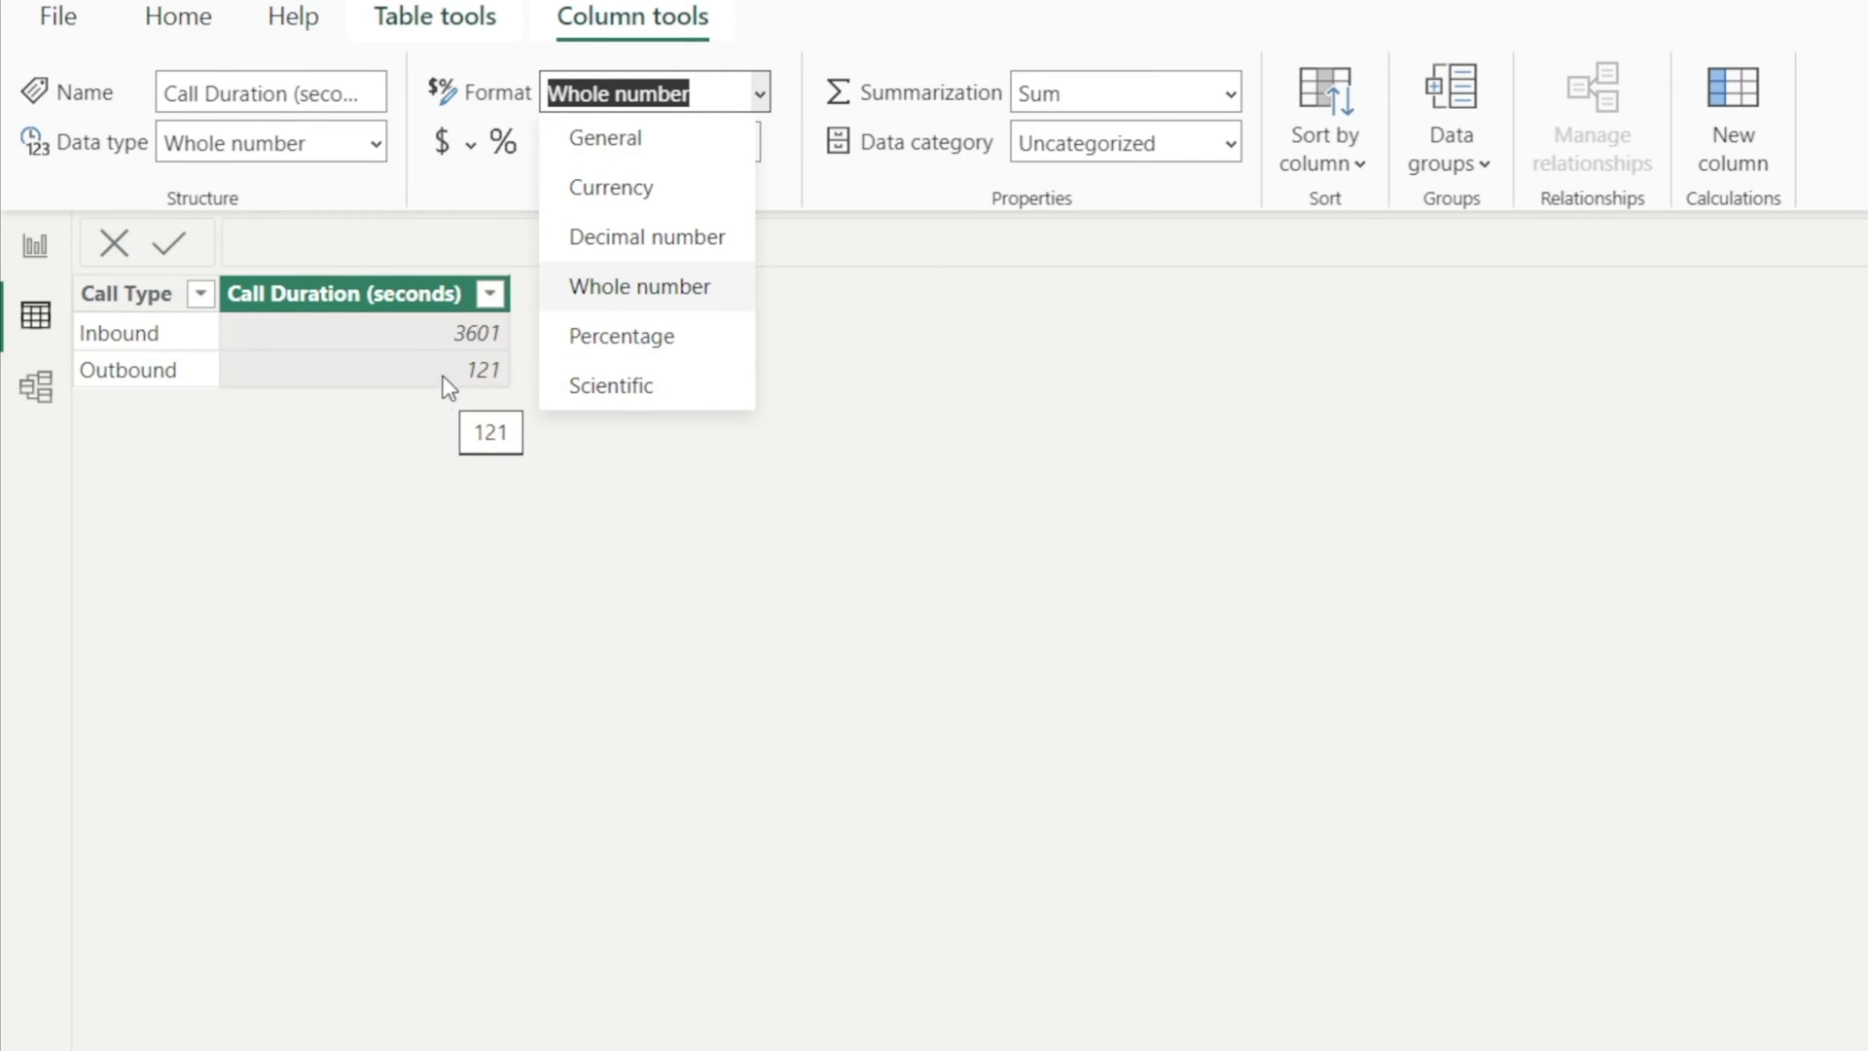
Step: Try the Time data type on the Call Duration (seconds) column and review its available time formats
left_click(375, 145)
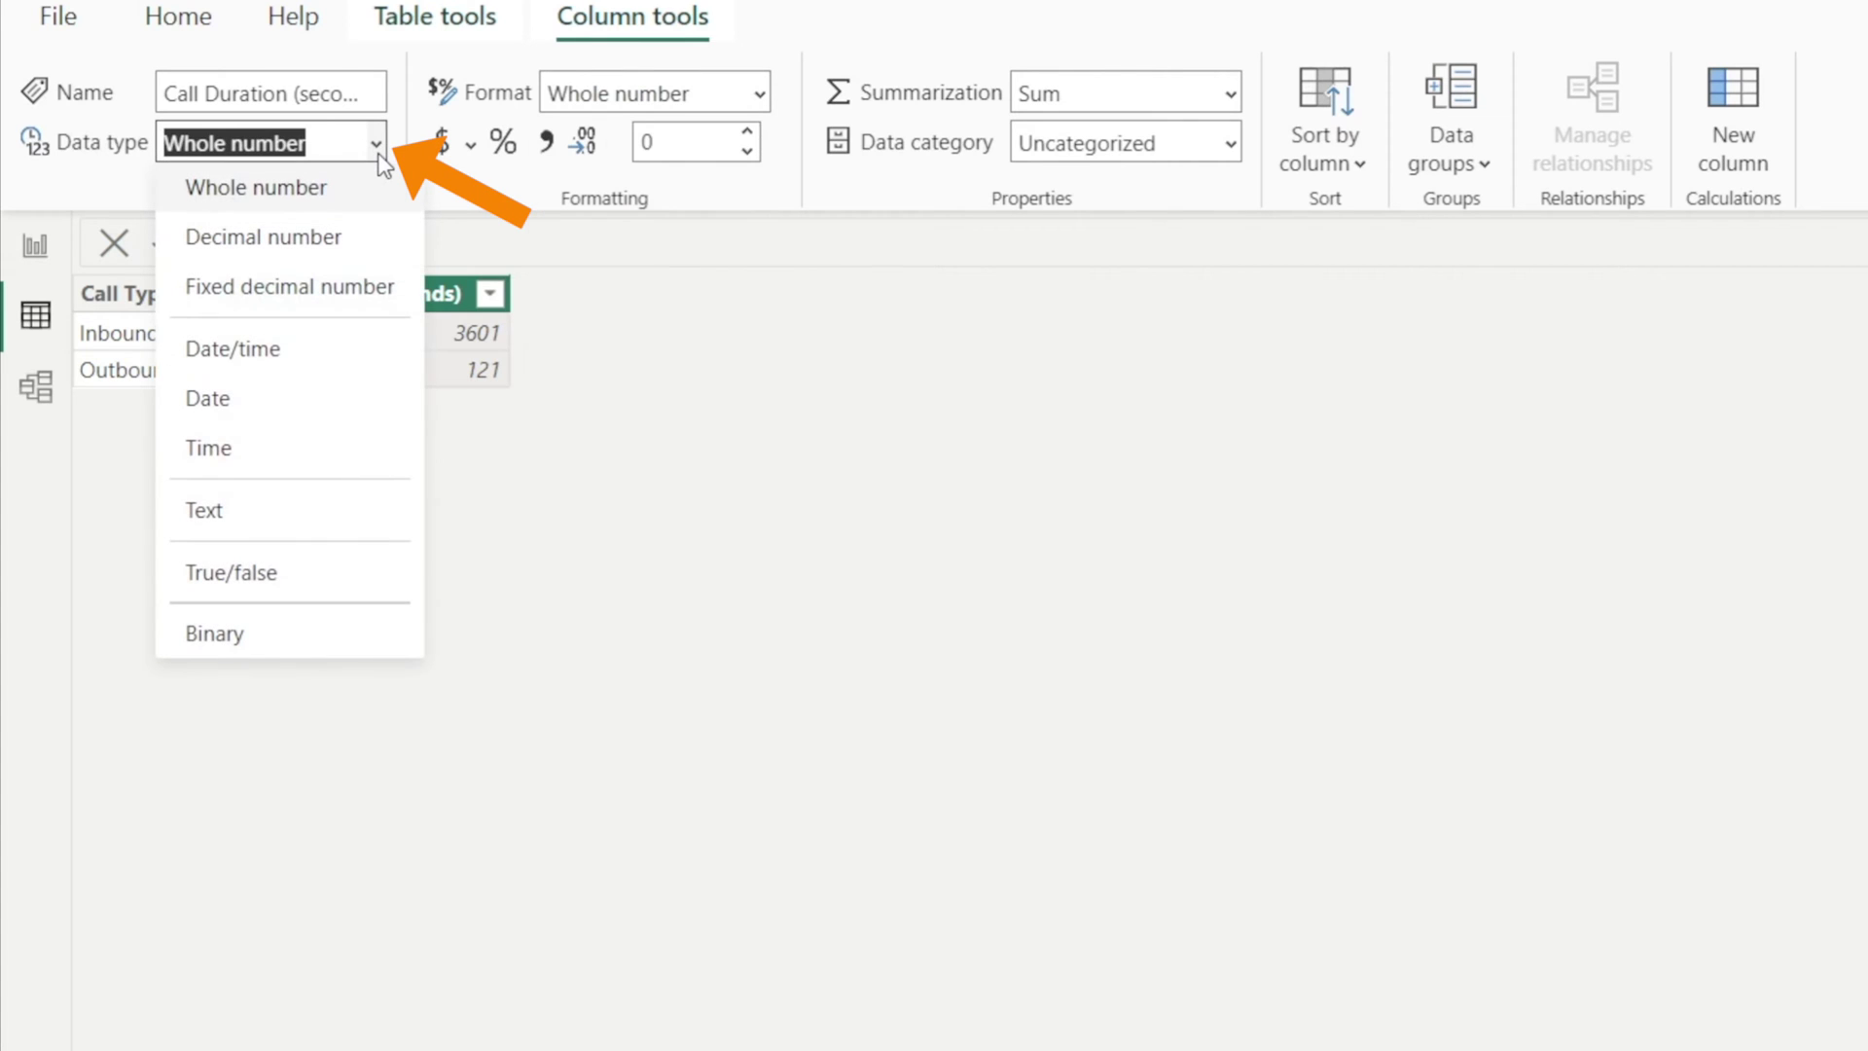
left_click(389, 472)
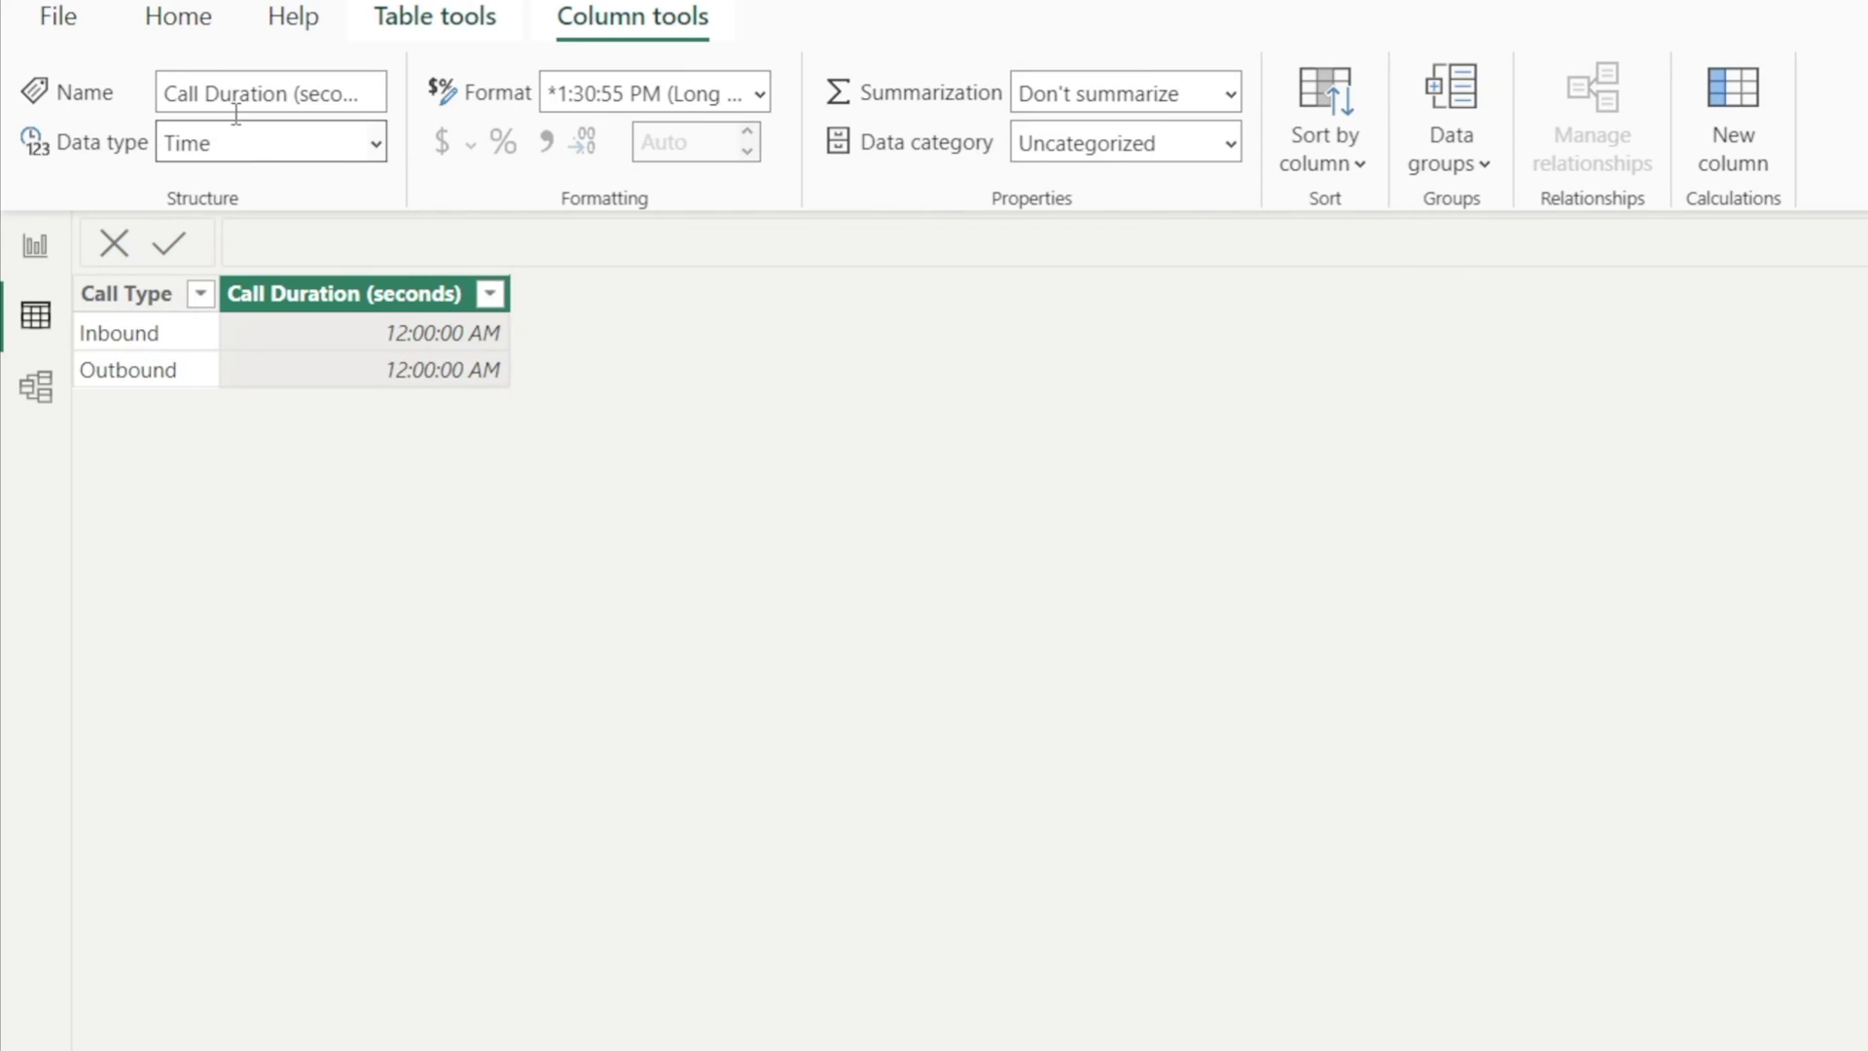
left_click(760, 94)
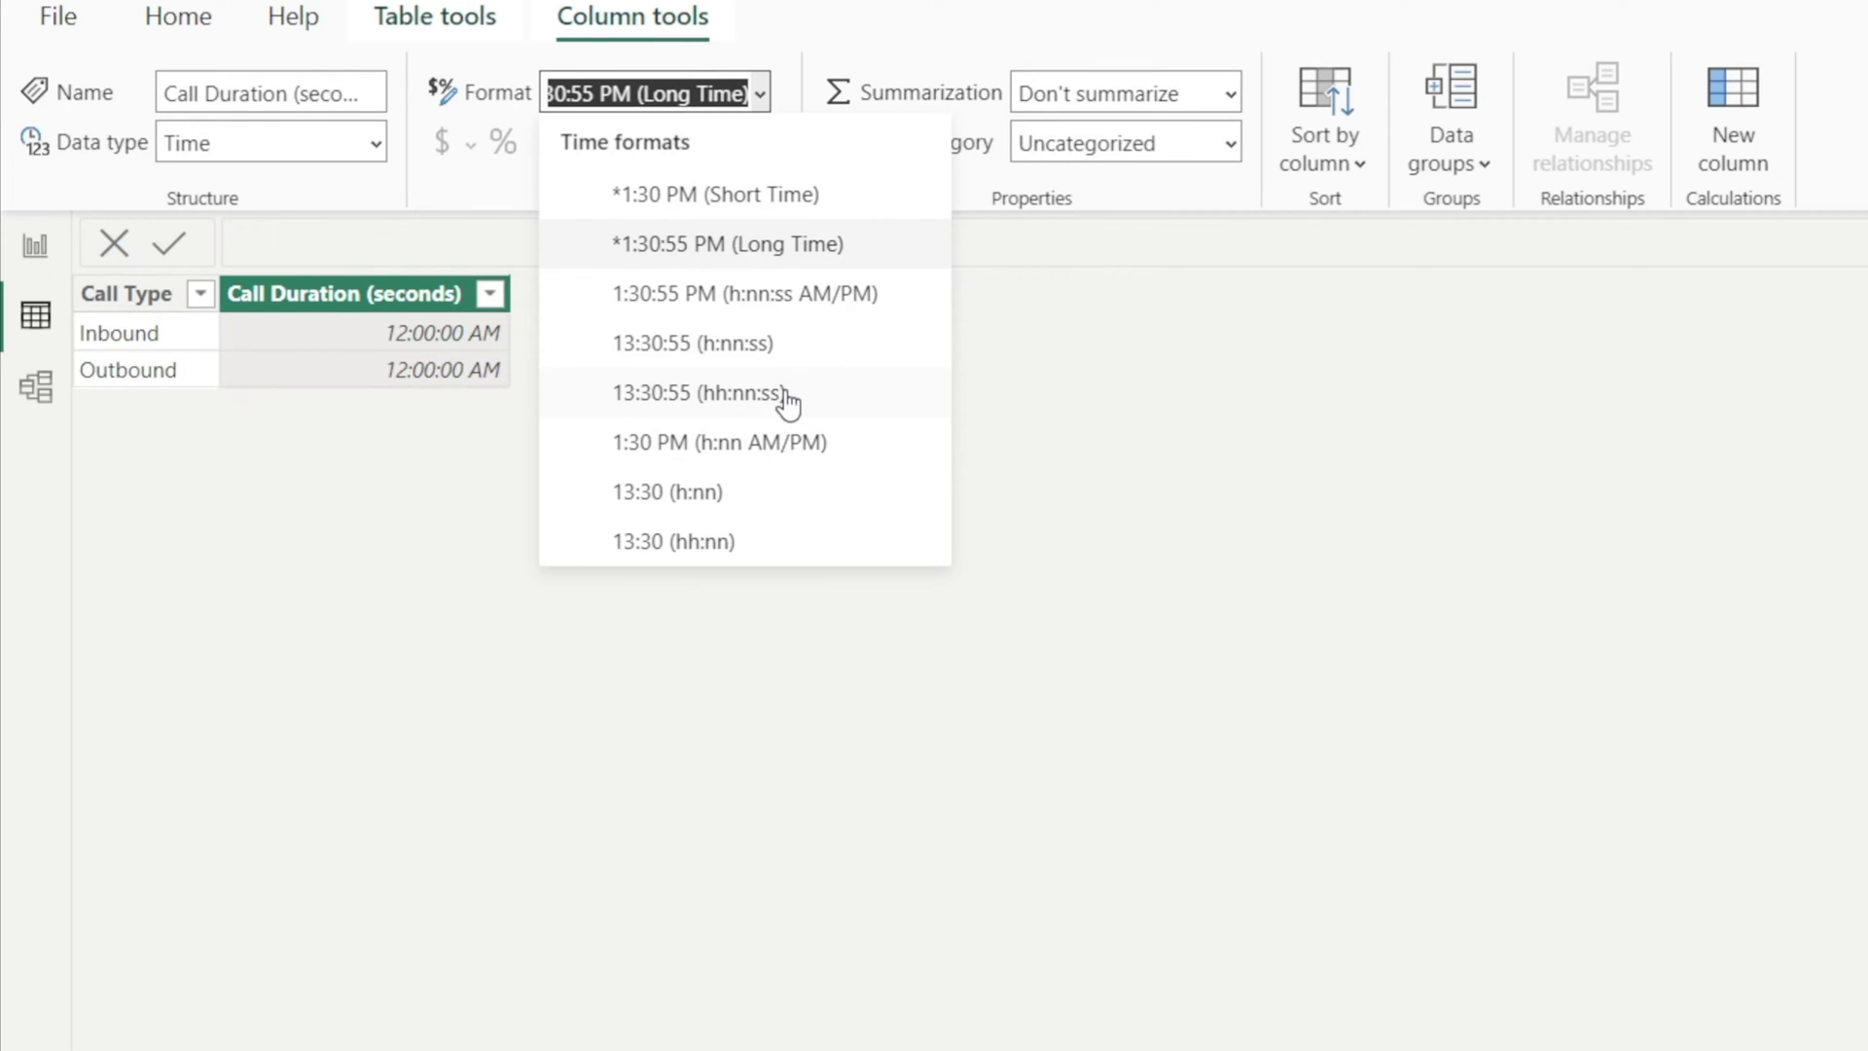
left_click(371, 417)
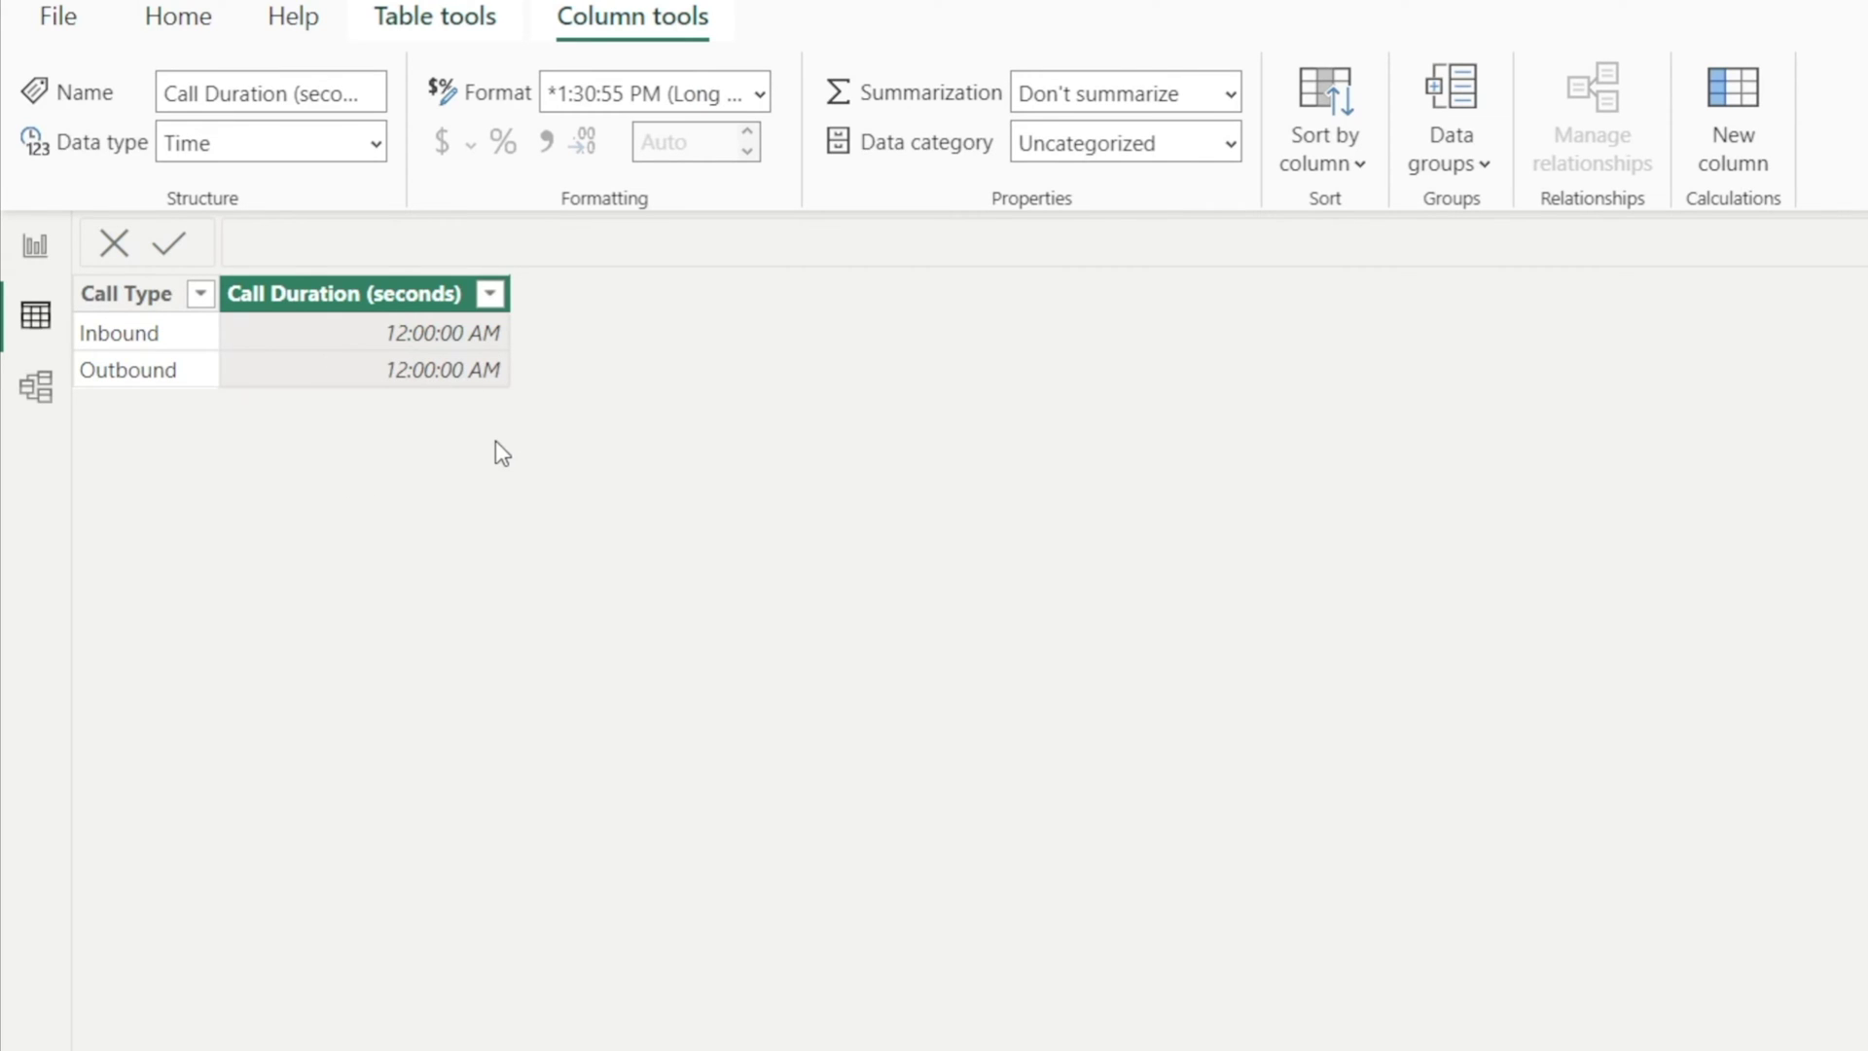
Step: Set the Call Duration (seconds) column's data type back to Whole number
left_click(376, 146)
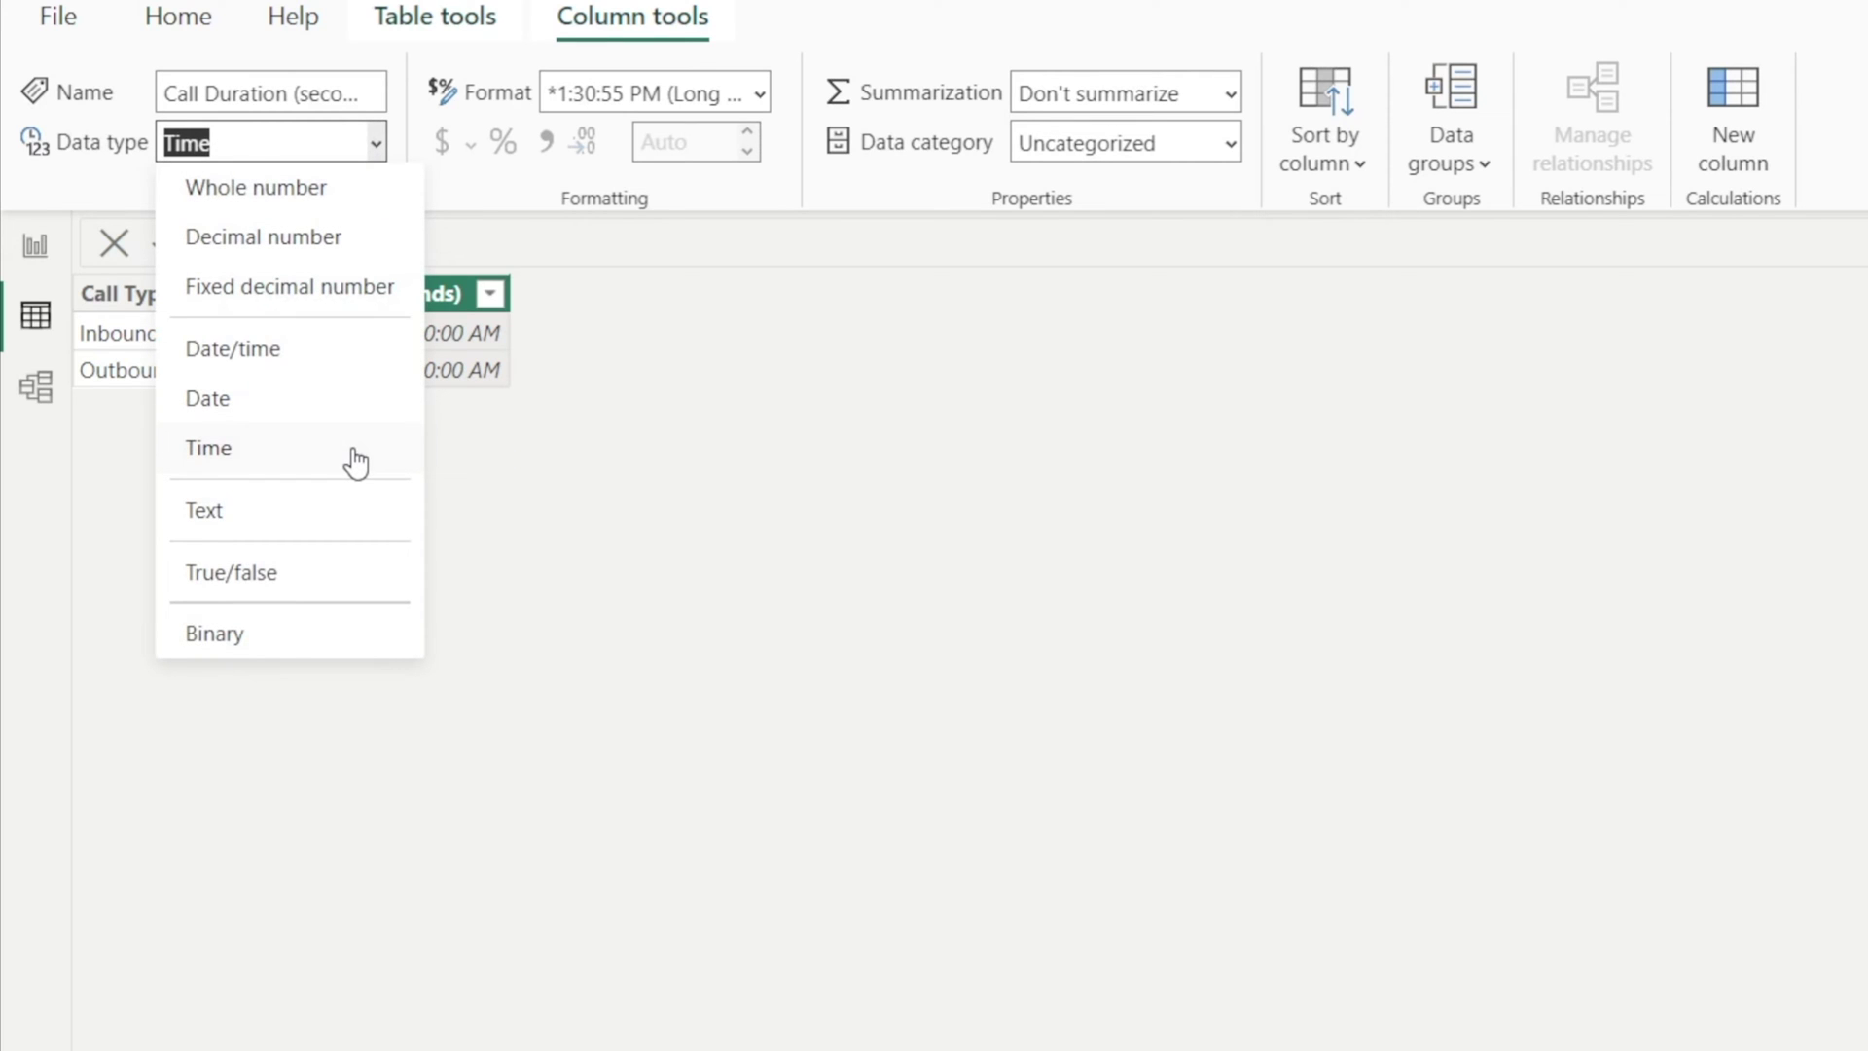
left_click(331, 195)
left_click(1543, 907)
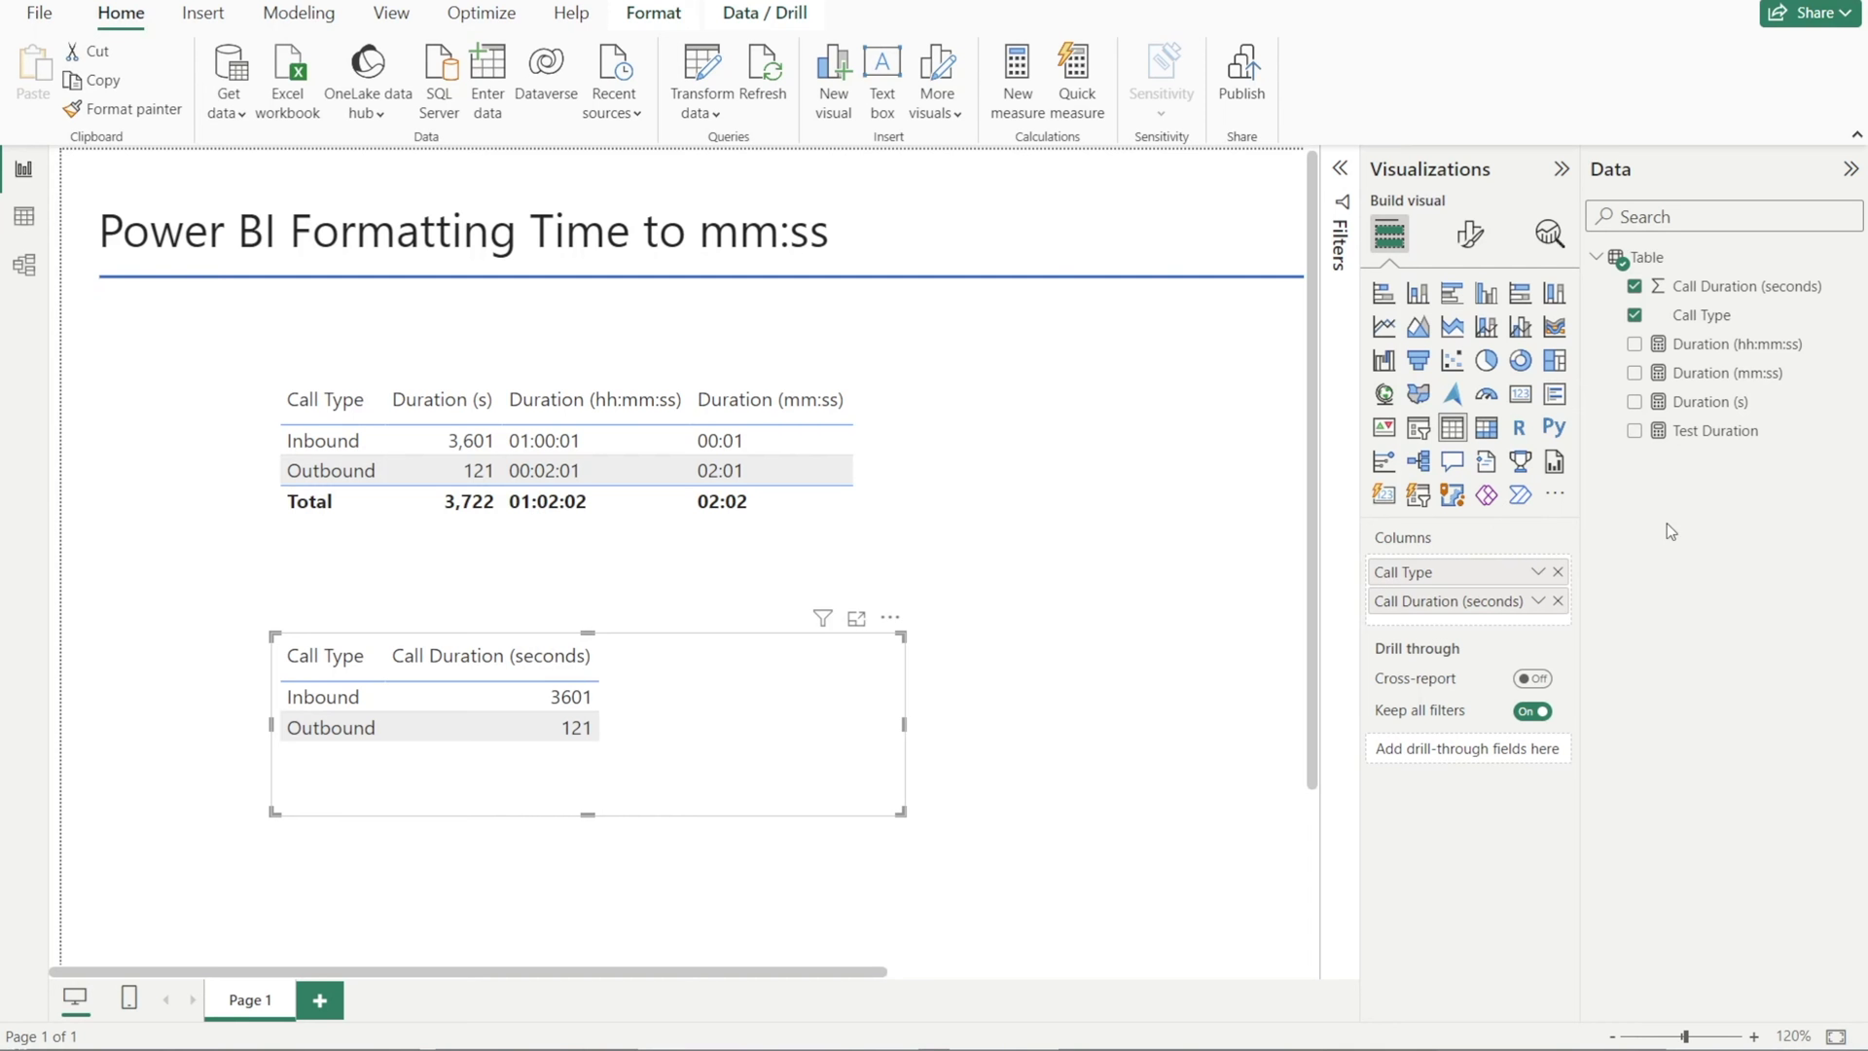
Step: Add the Test Duration measure to the lower table visual and give it the dynamic format "0.00"
left_click(1733, 440)
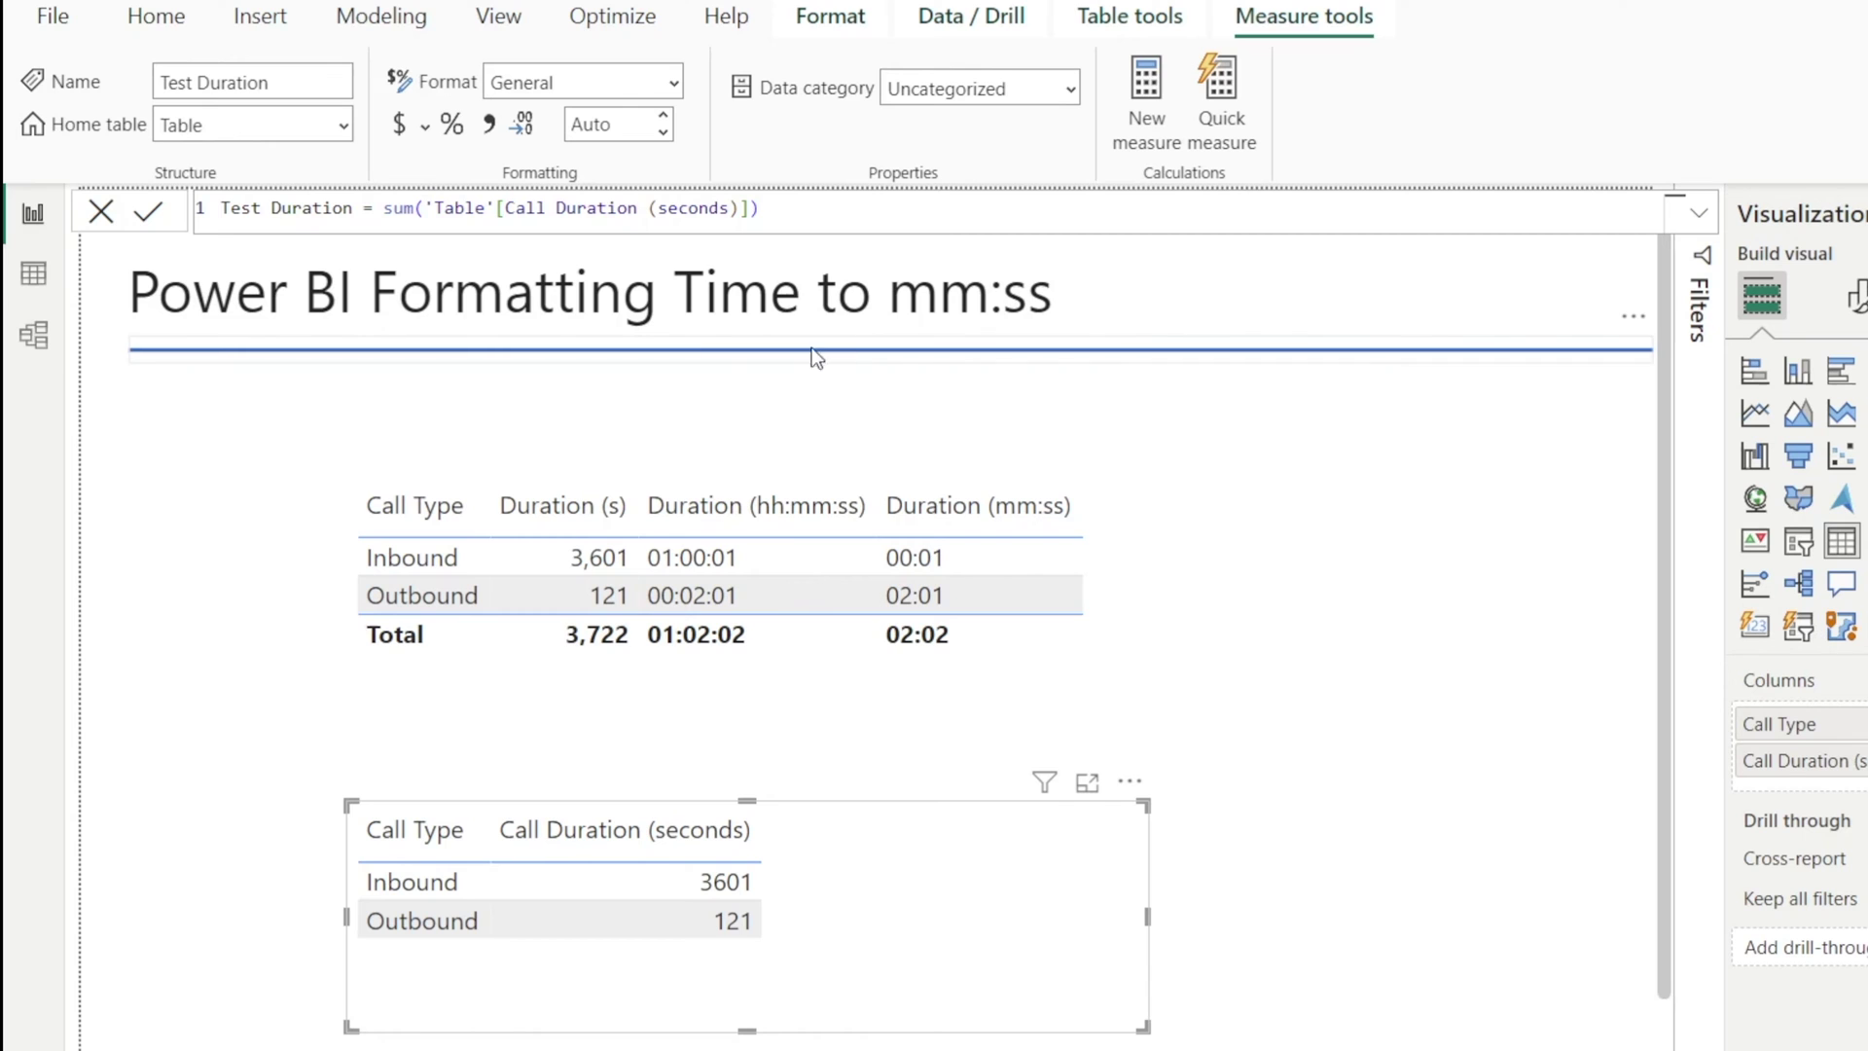
left_click_drag(1784, 463, 1552, 613)
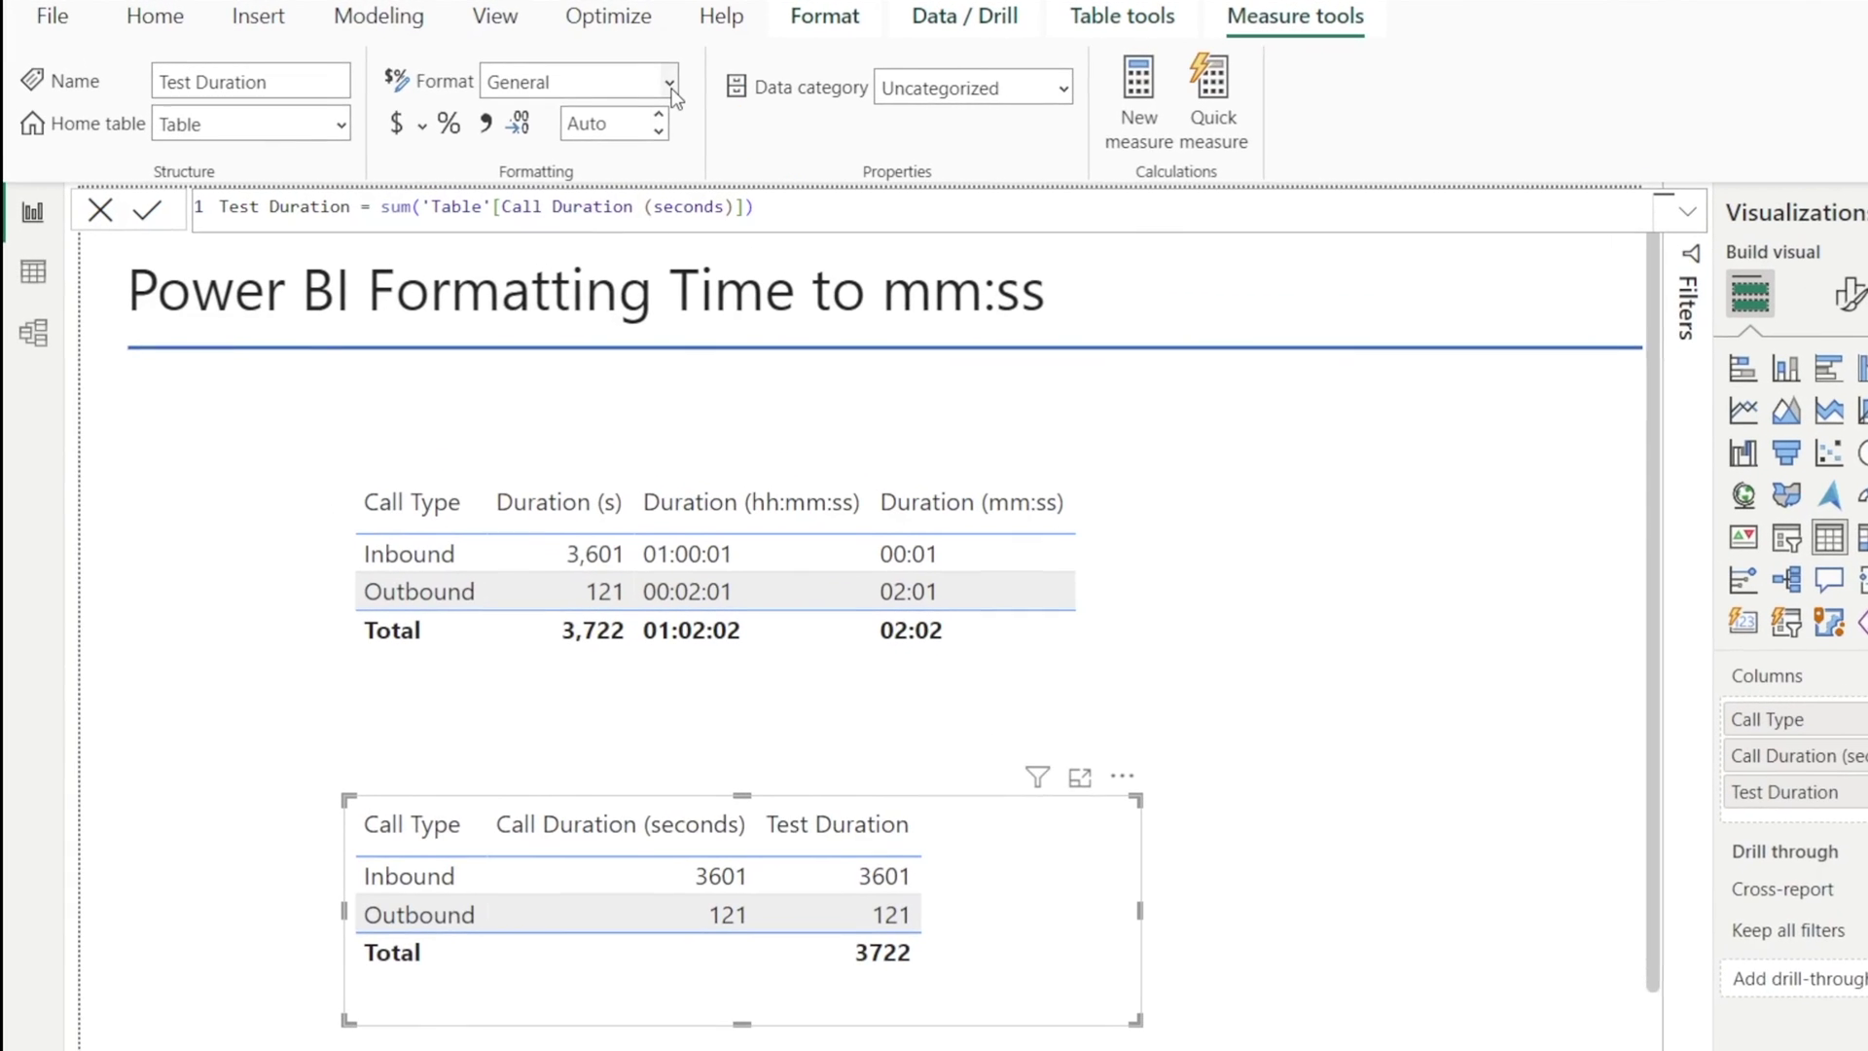
left_click(672, 90)
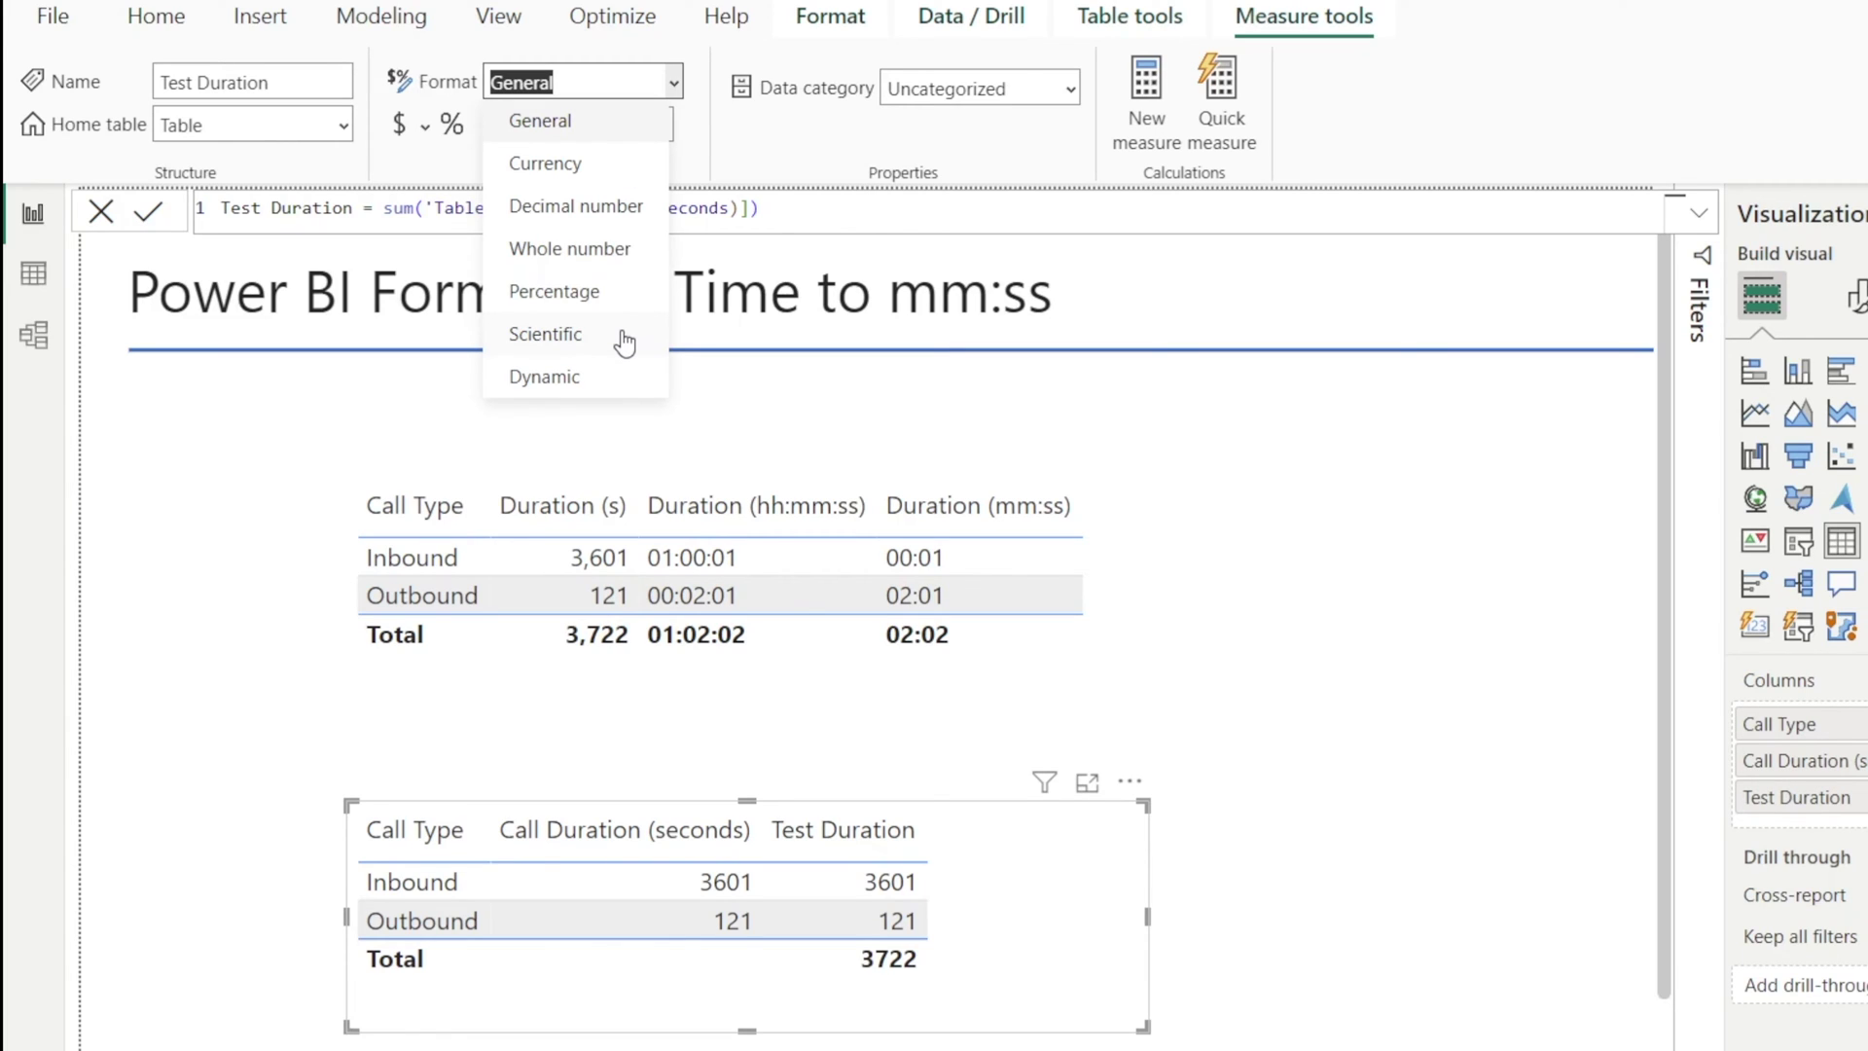
left_click(583, 379)
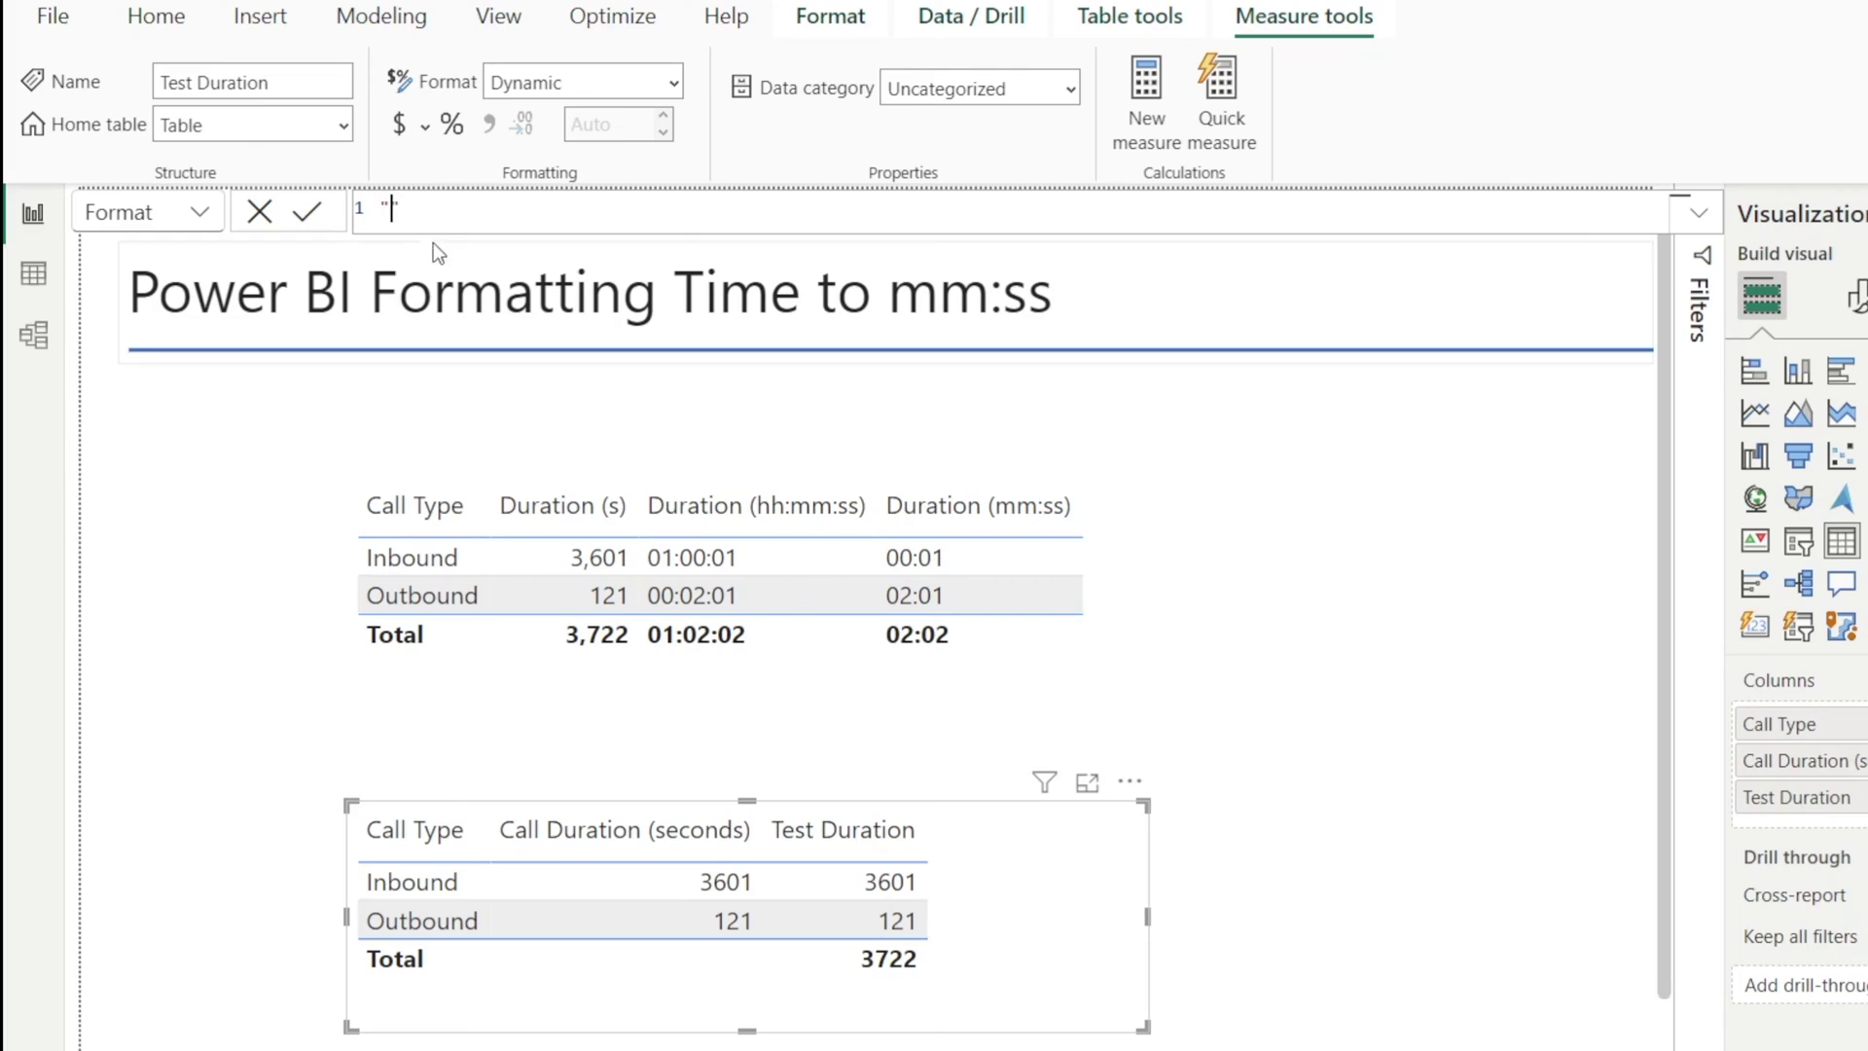
type("0.00")
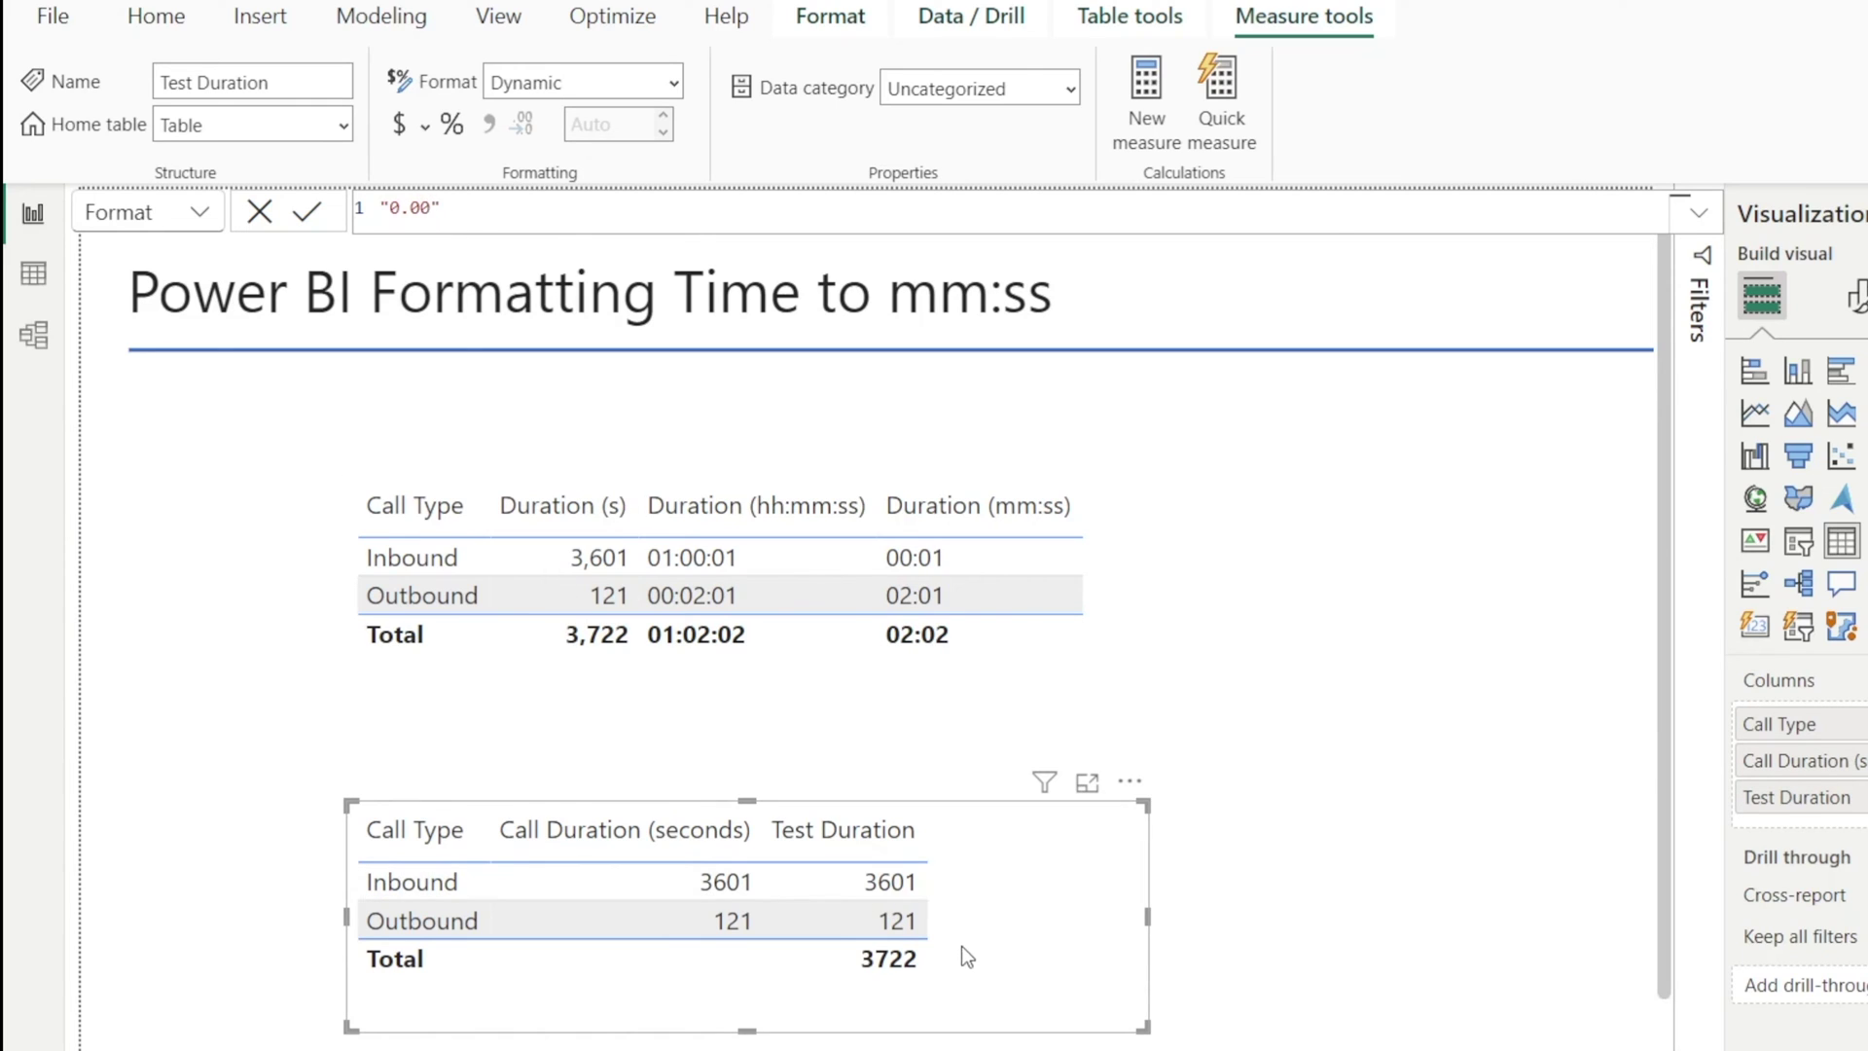
left_click(309, 222)
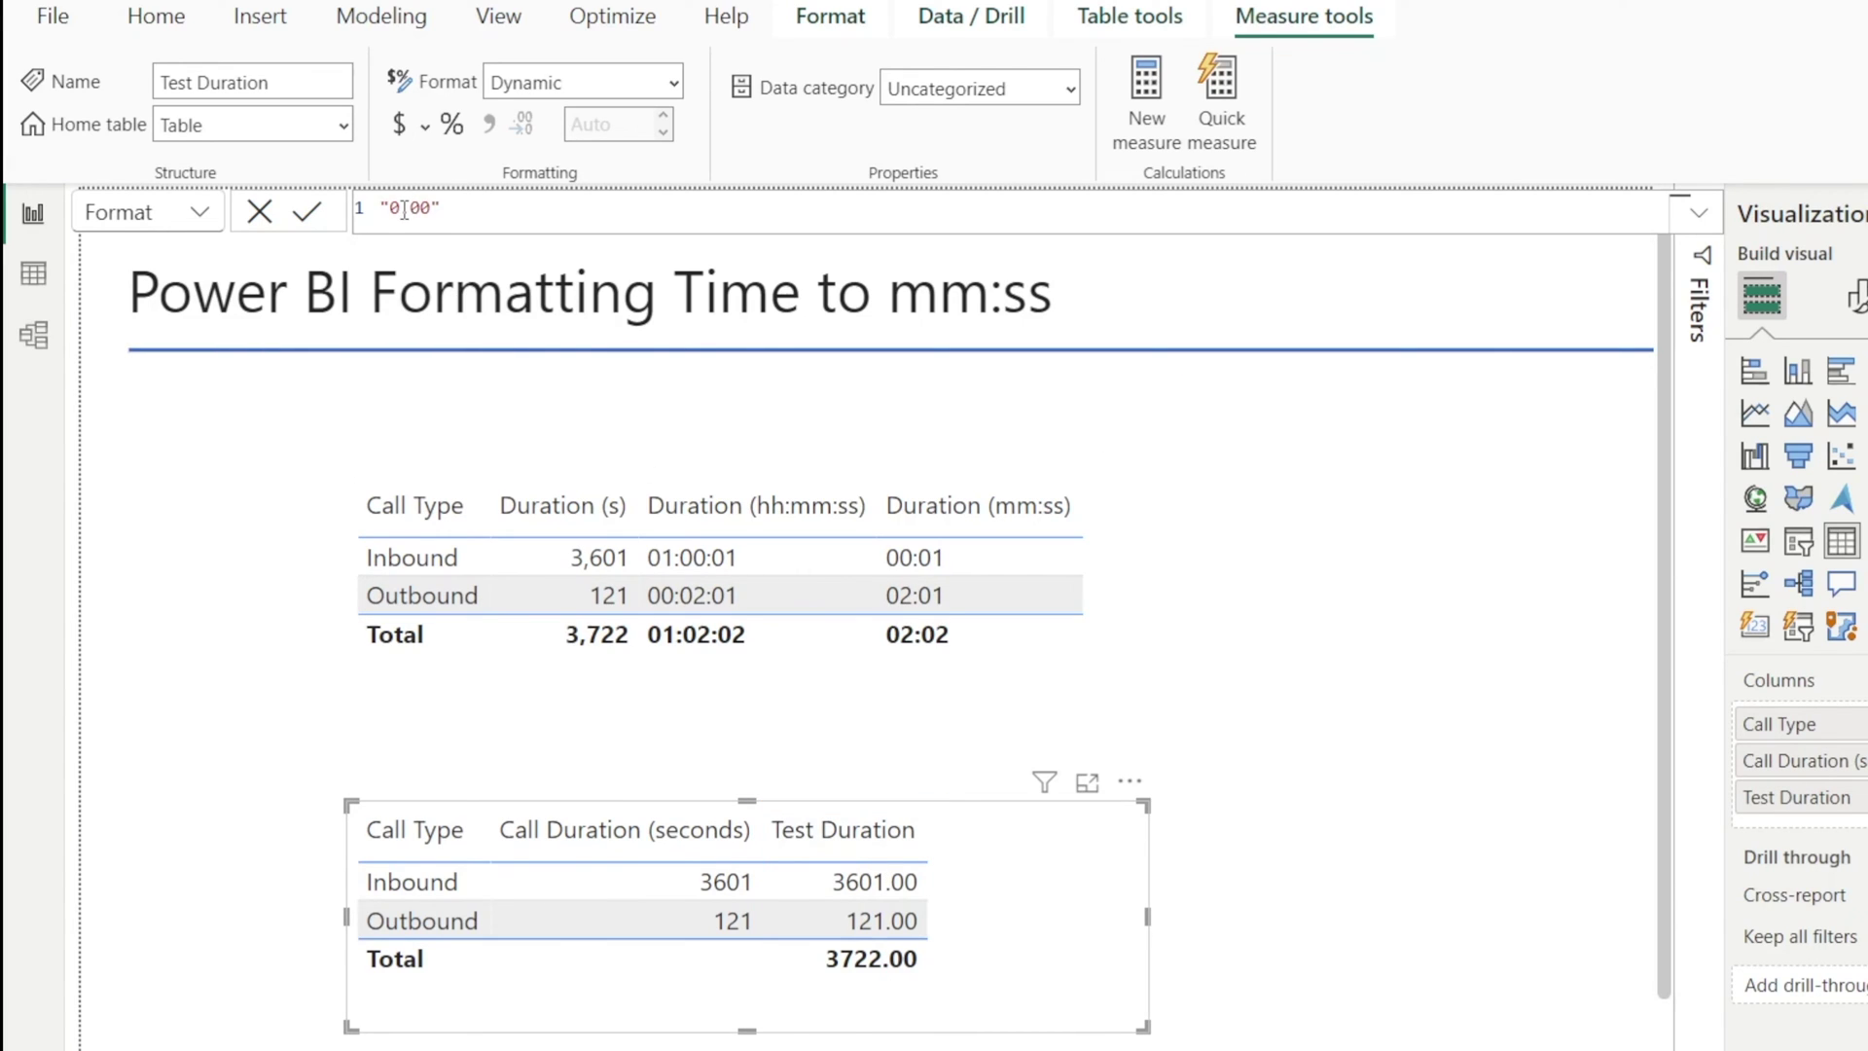
Step: Add a thousands separator to the Test Duration measure's dynamic format, making it "#,0.00"
left_click_drag(391, 208, 431, 208)
key("Left")
type("#,")
left_click(305, 223)
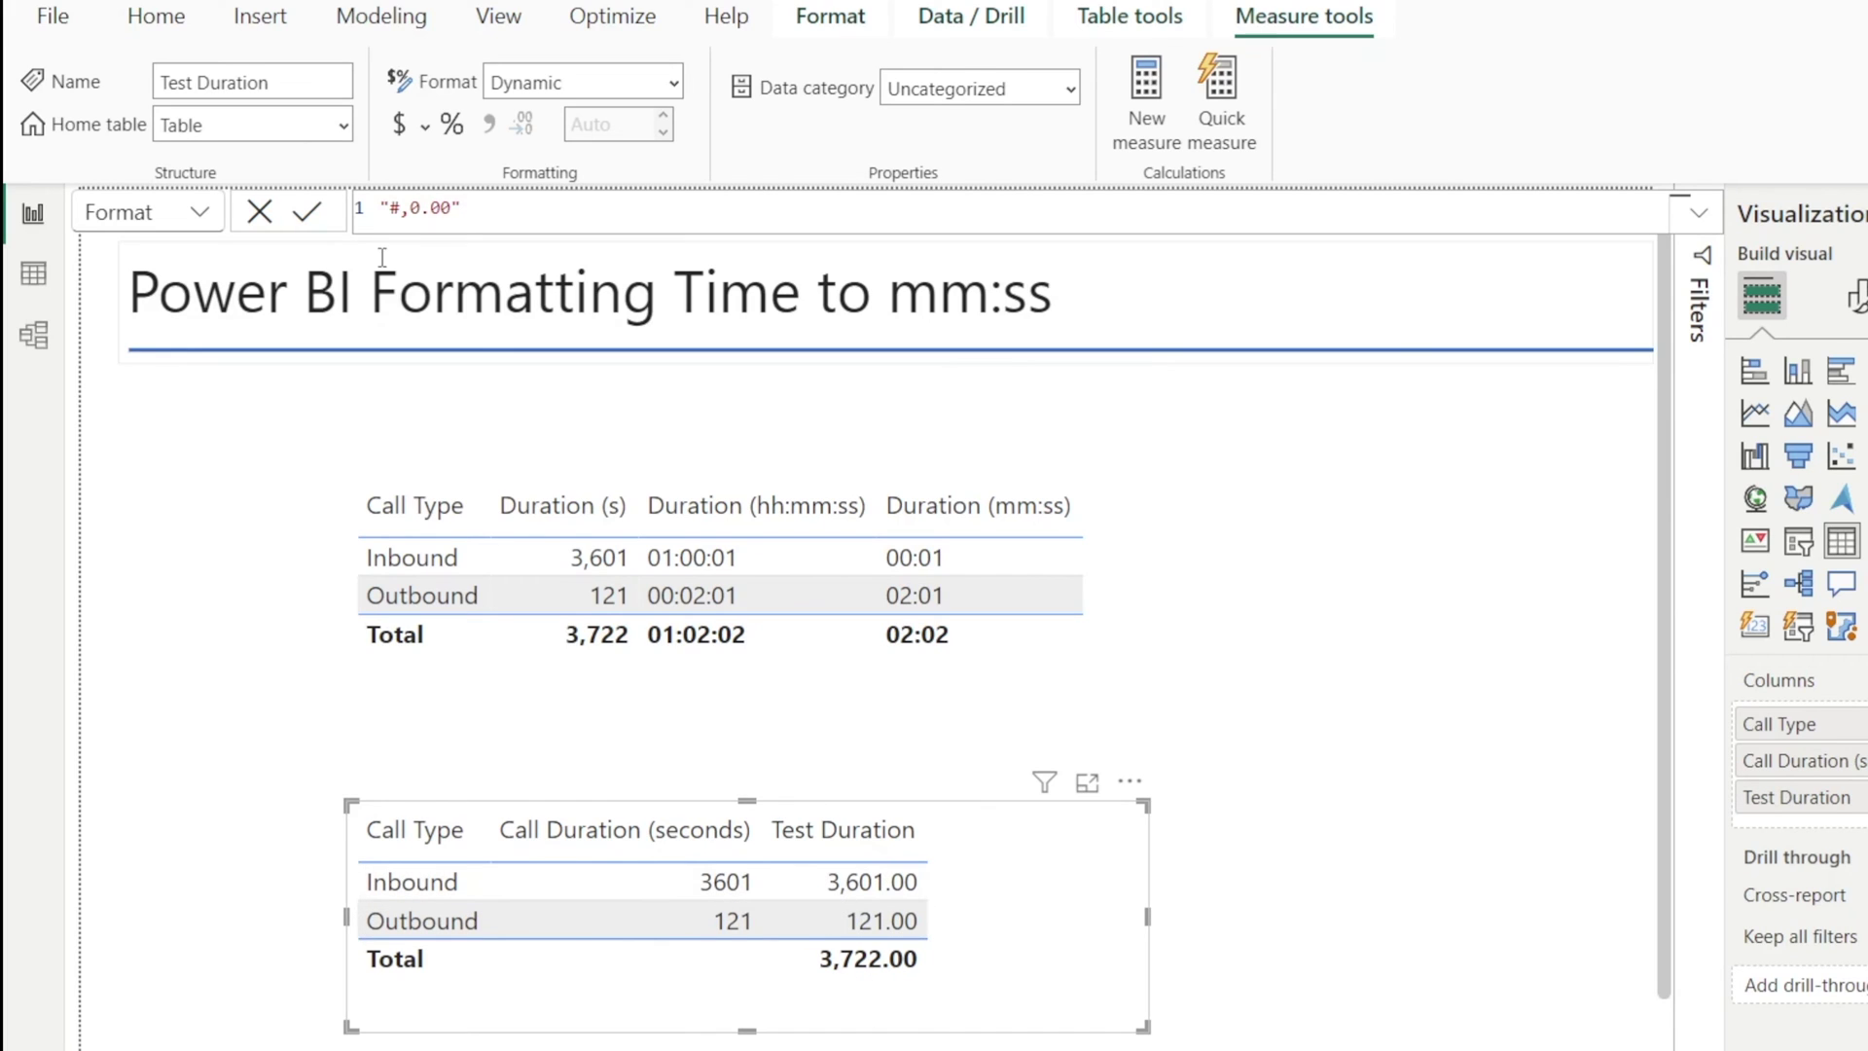
Step: Replace the decimals in Test Duration's dynamic format with a text suffix, making it "#,0 seconds"
double_click(450, 210)
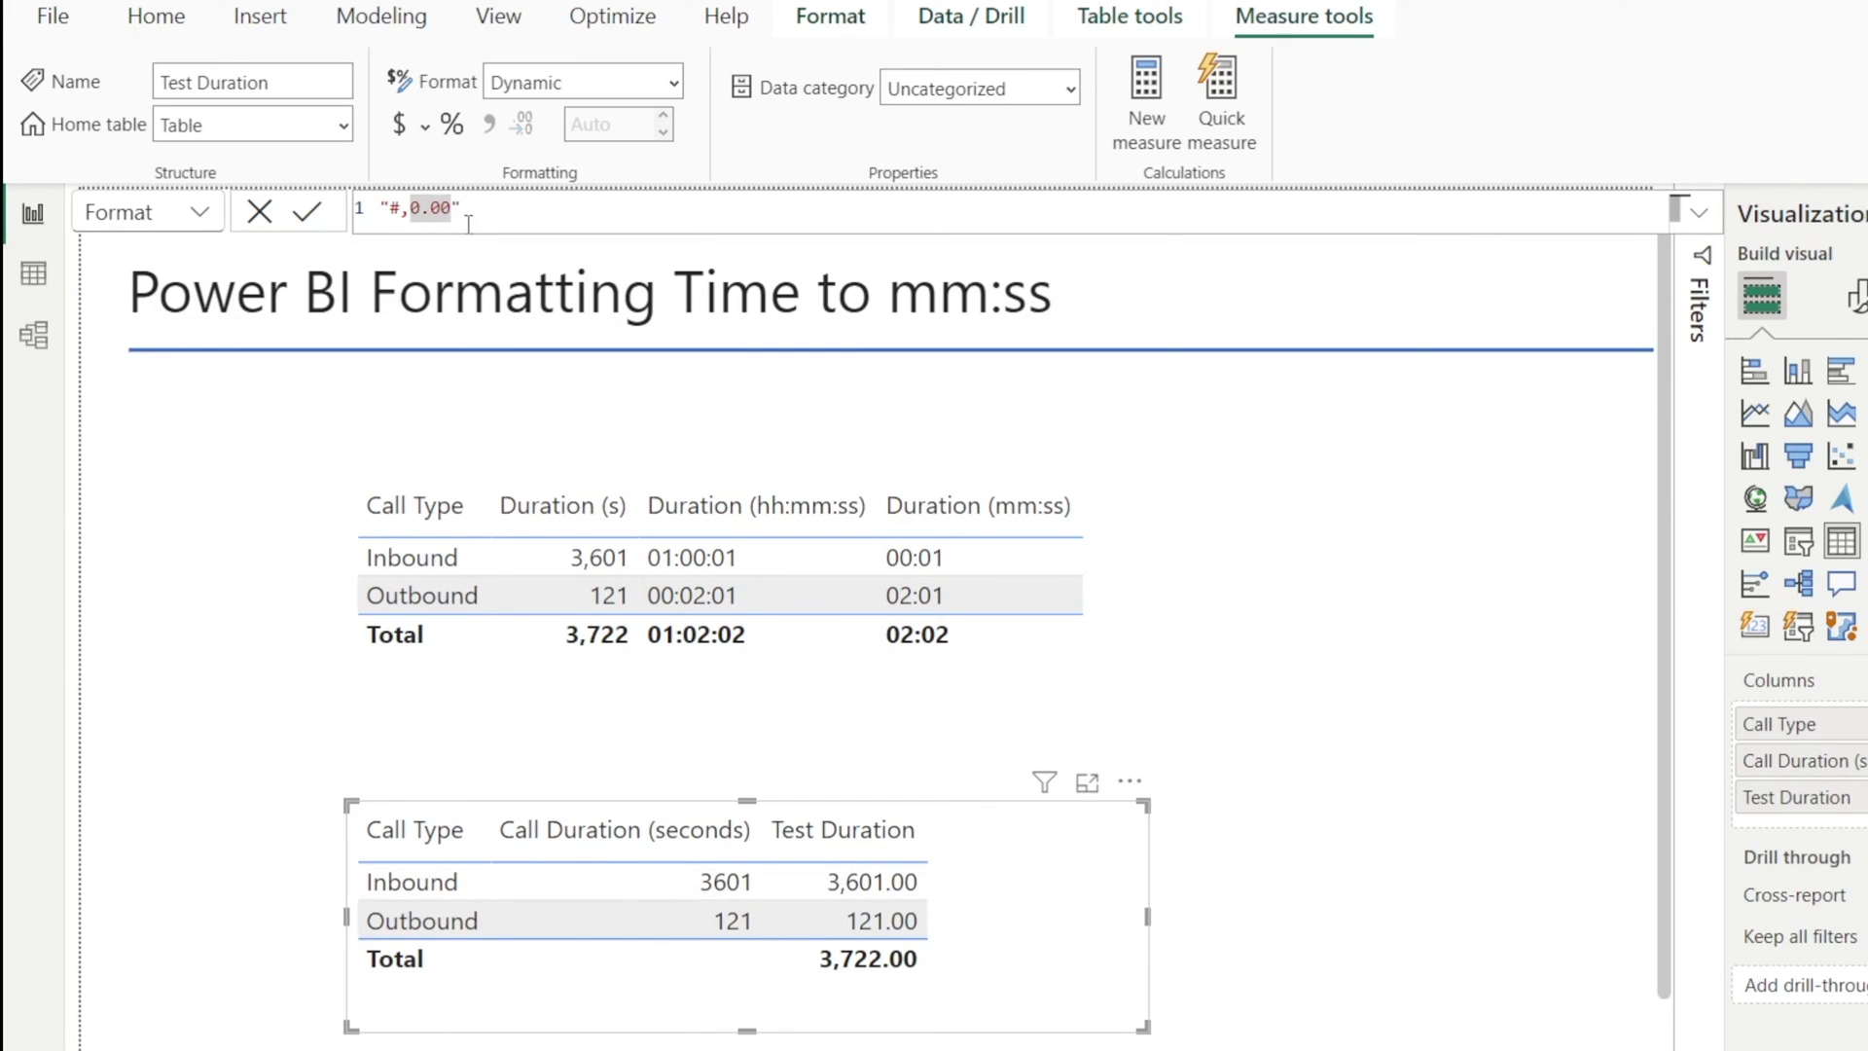
left_click(469, 223)
key("Left")
key("BackSpace")
key("BackSpace")
key("BackSpace")
type("seconds")
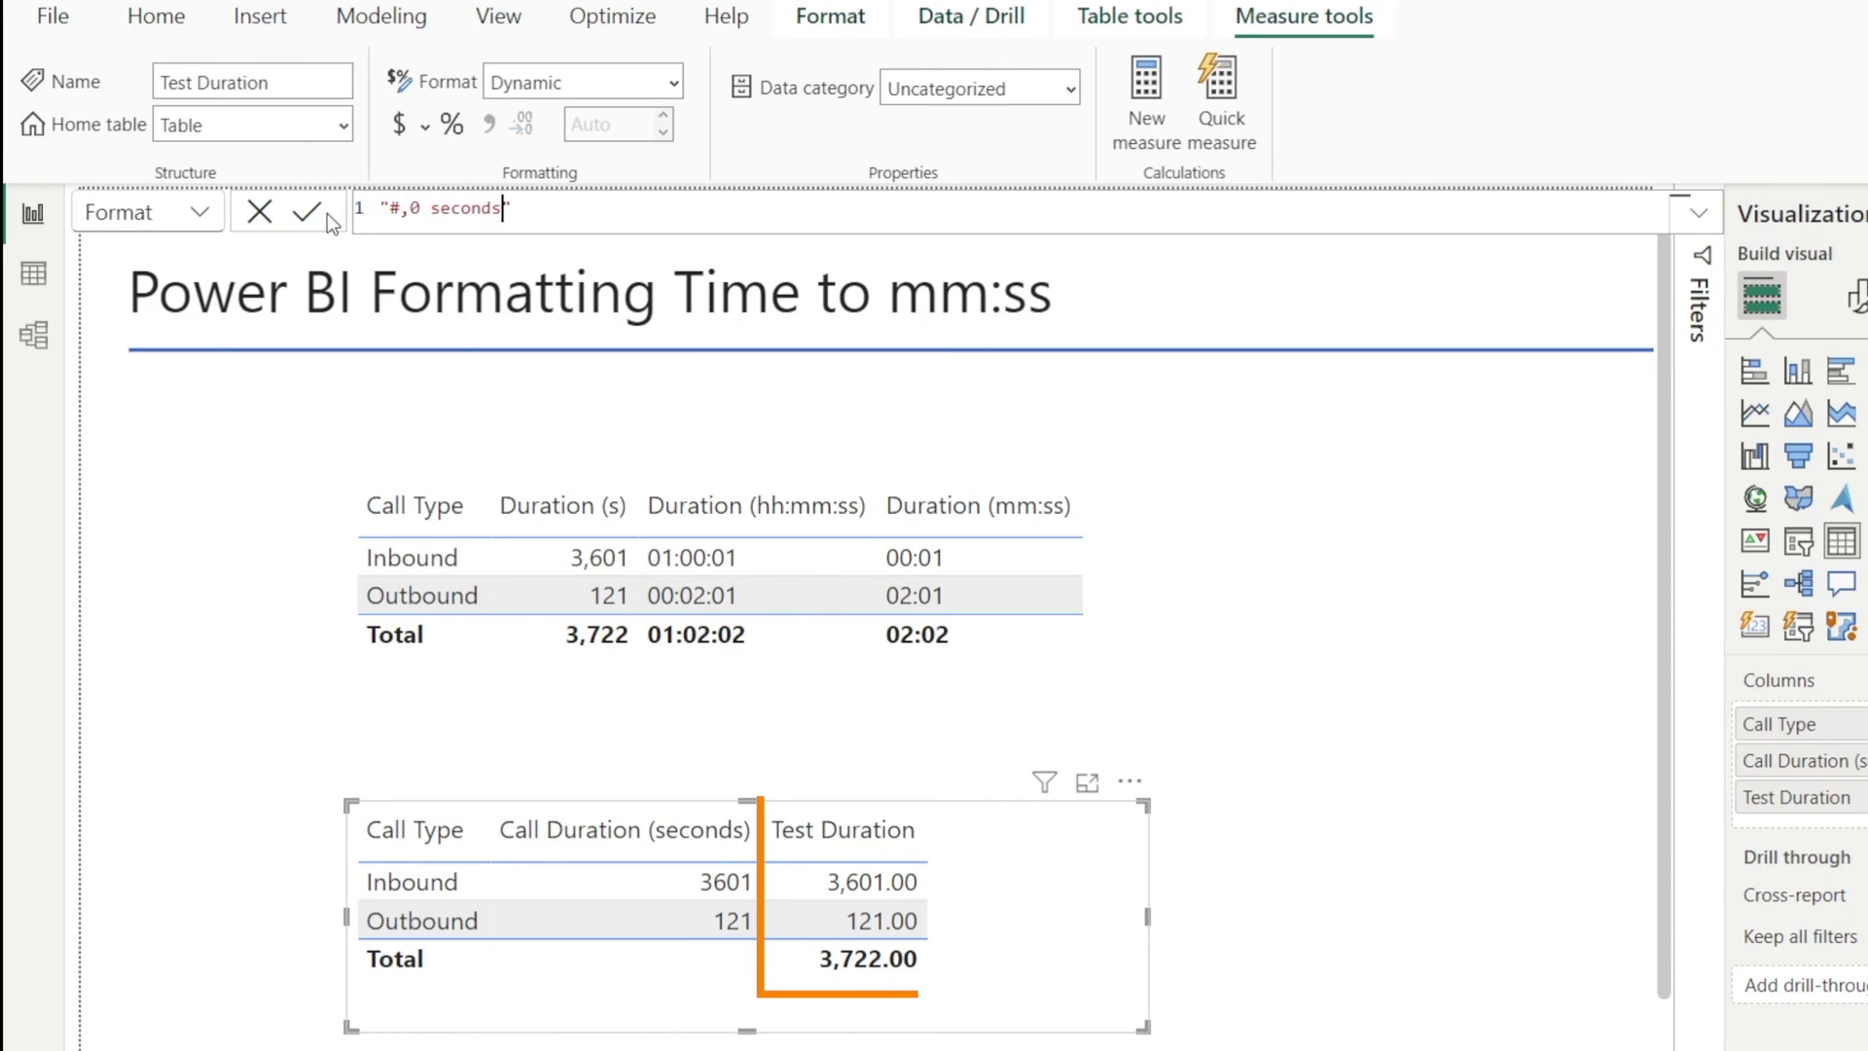
left_click(308, 212)
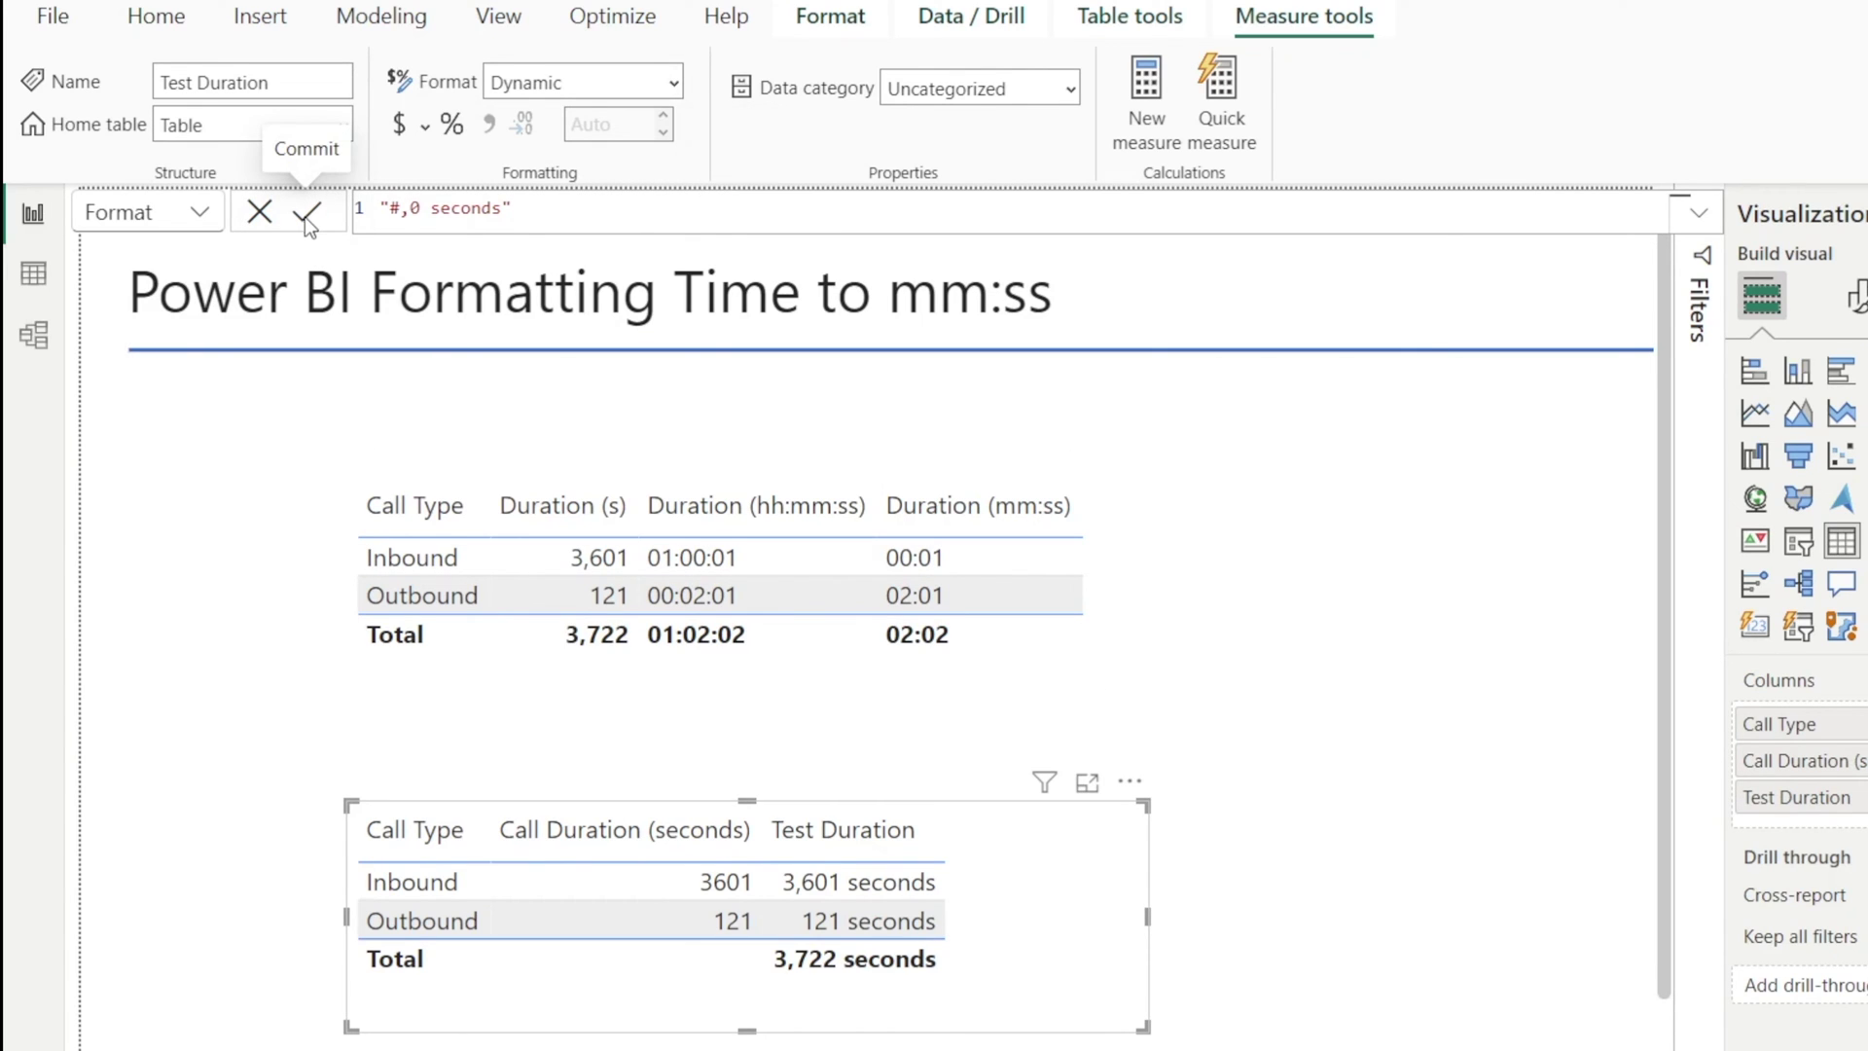
Step: Reopen the Test Duration measure's format expression and shorten it to "#,0 s"
left_click(236, 557)
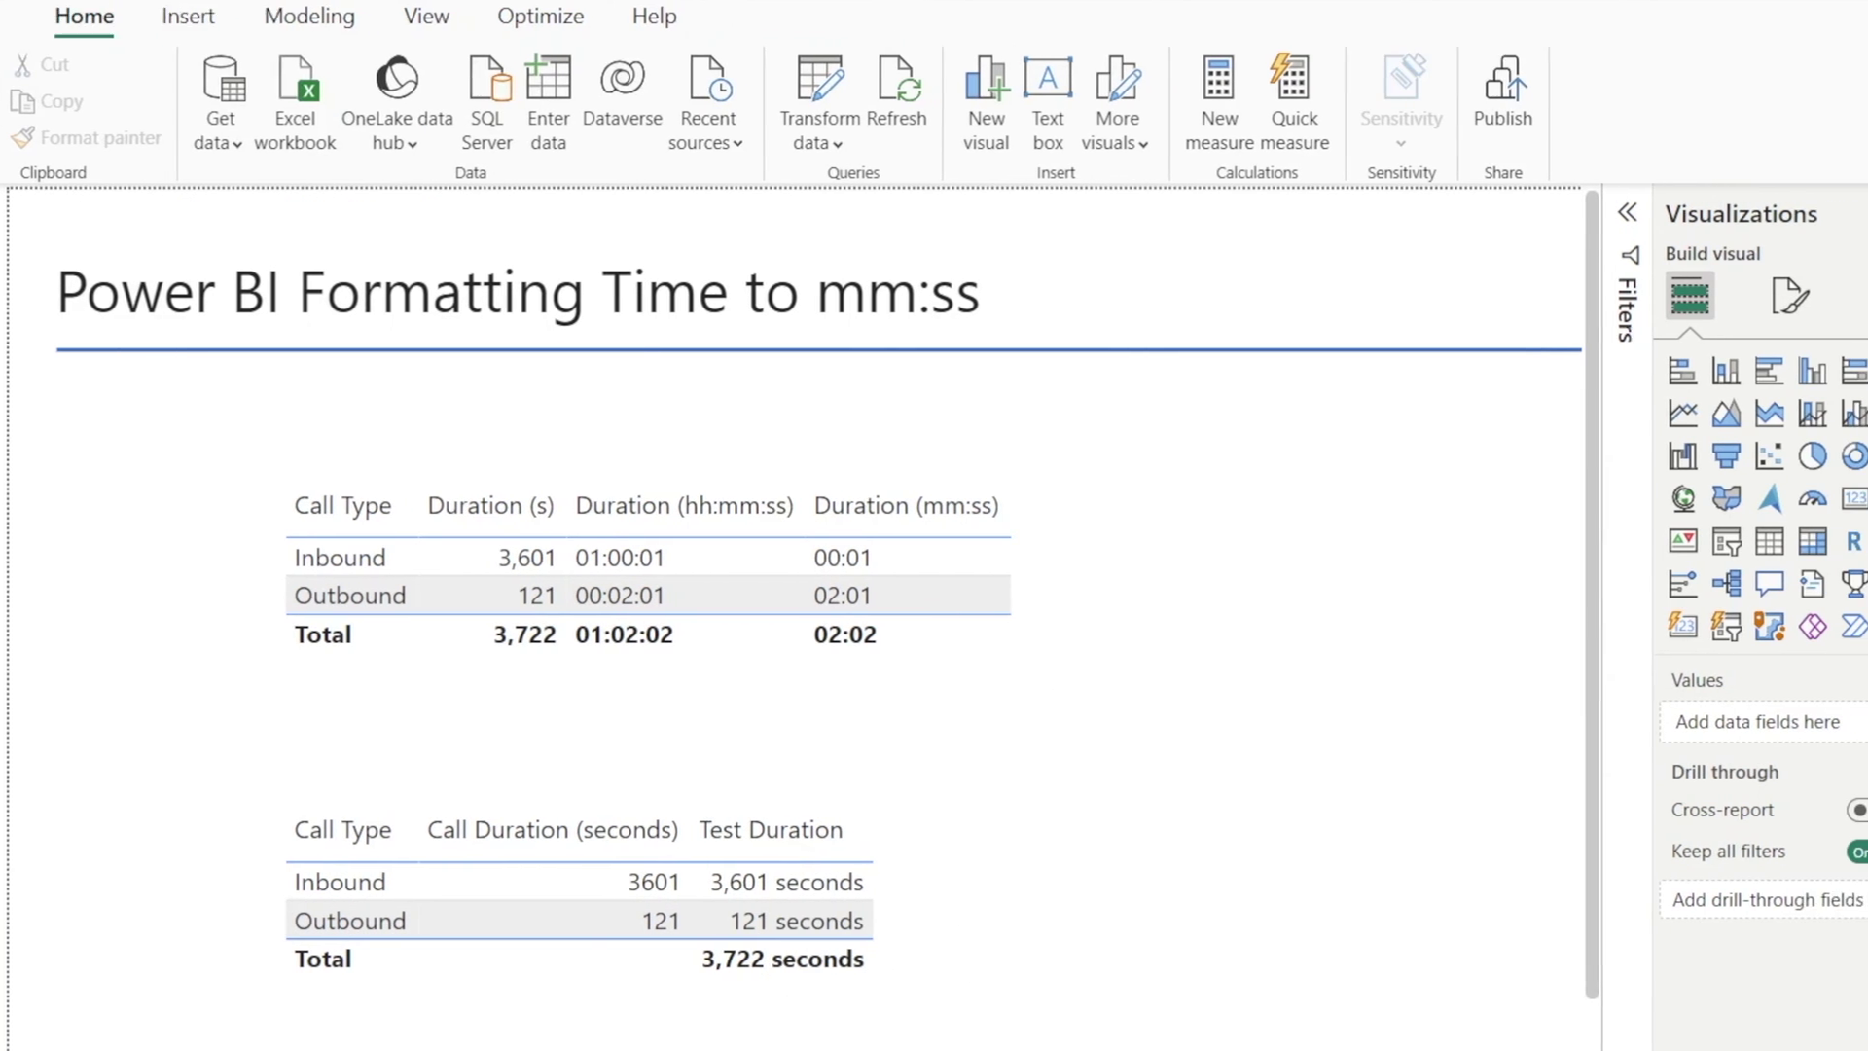
left_click(1795, 550)
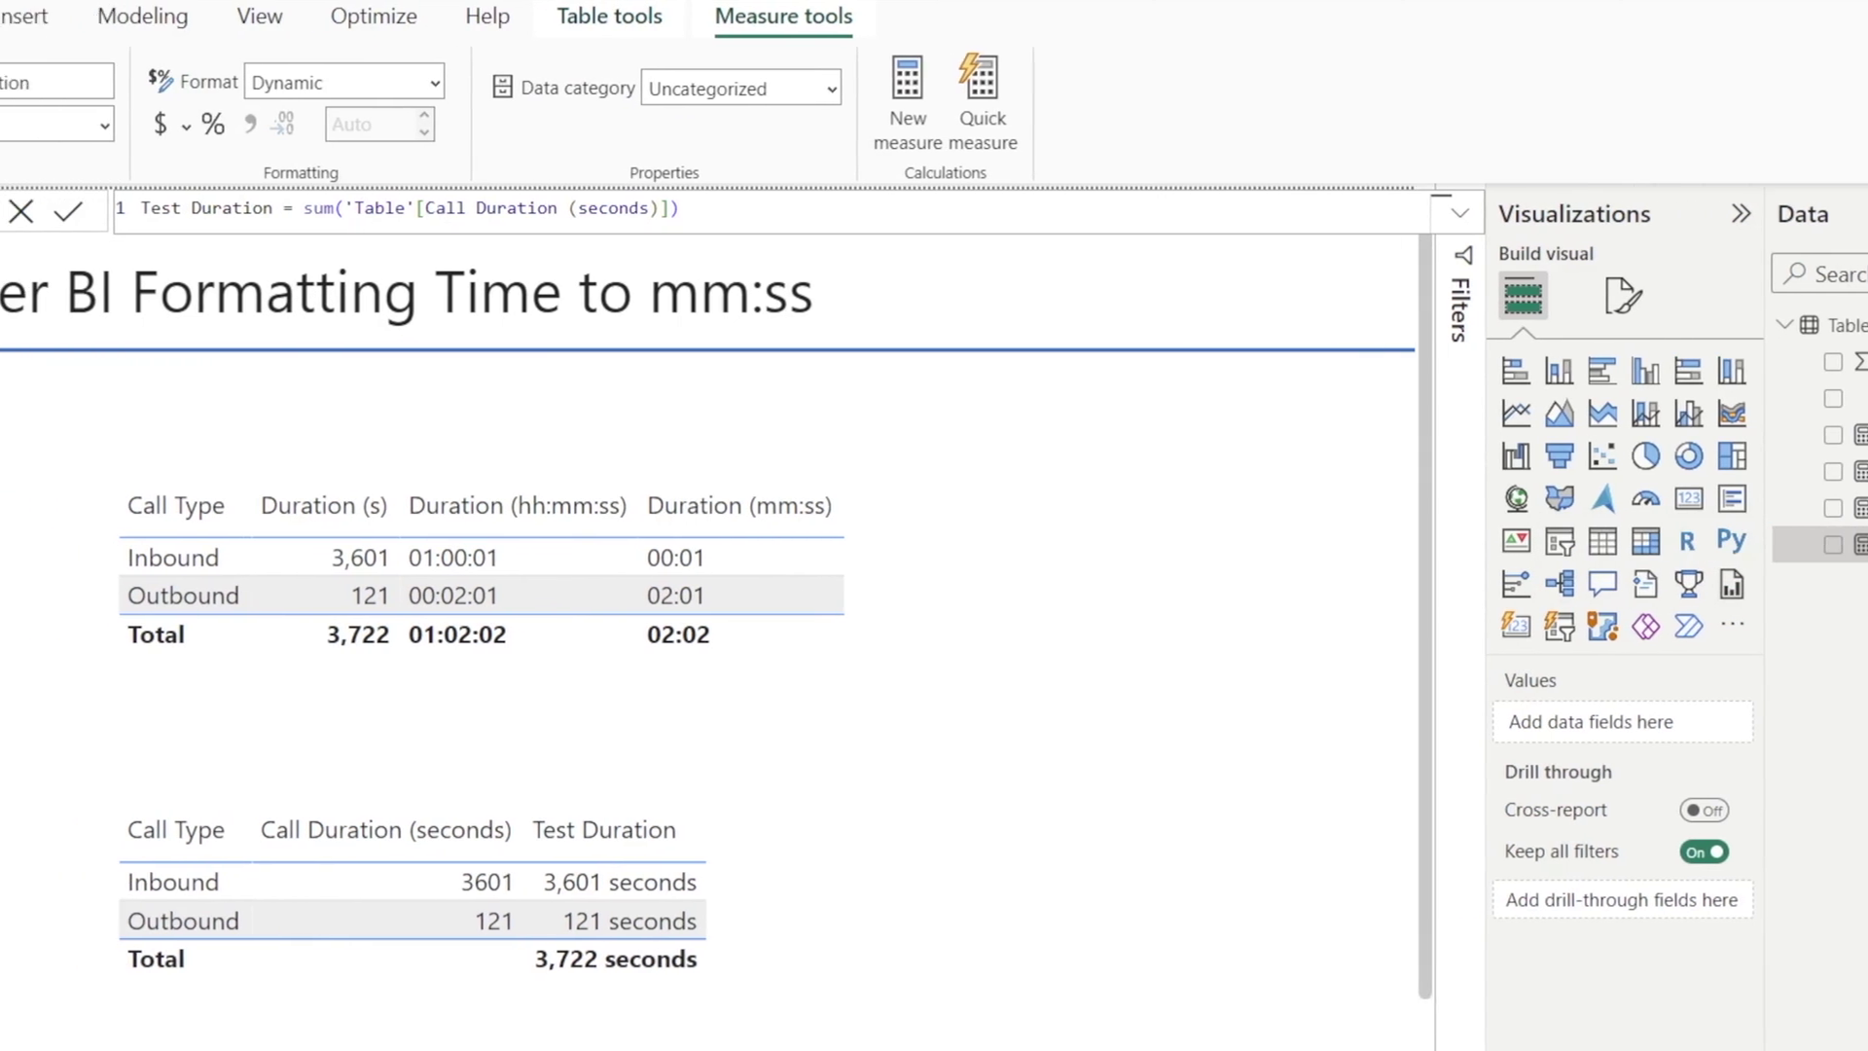
left_click(199, 212)
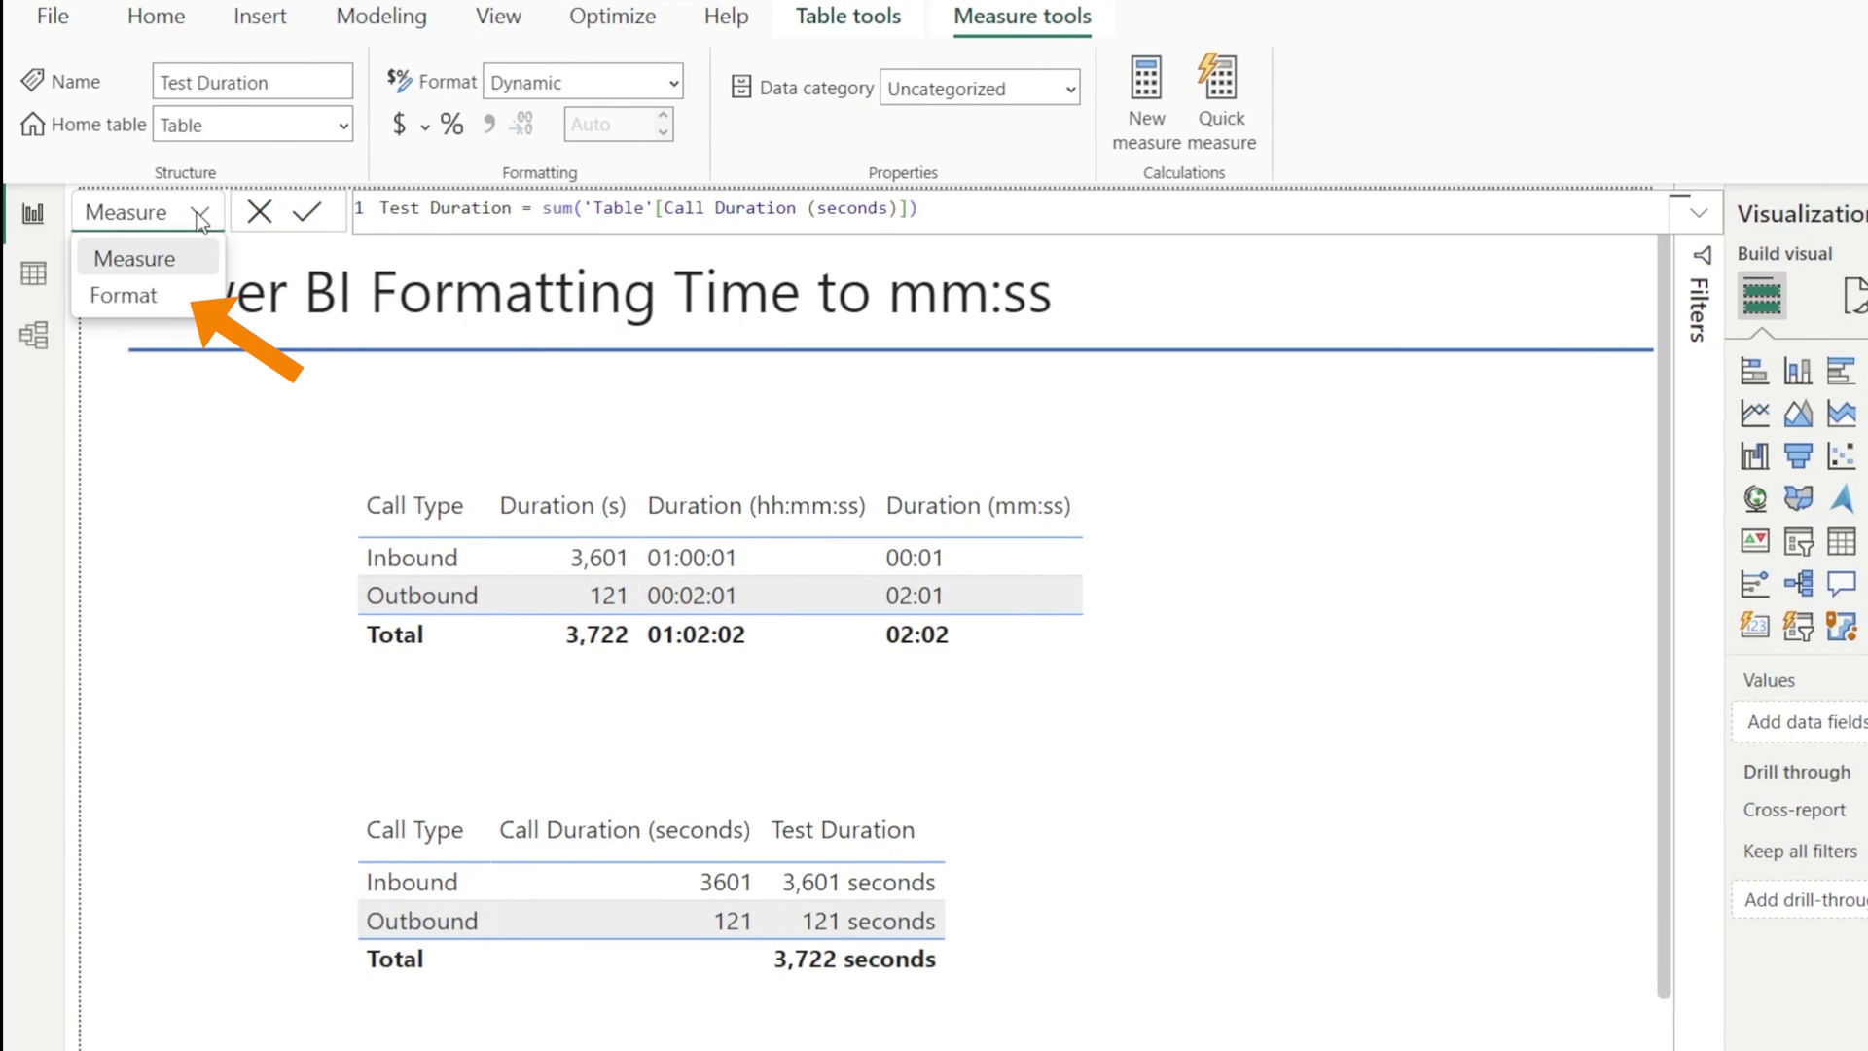
left_click(167, 307)
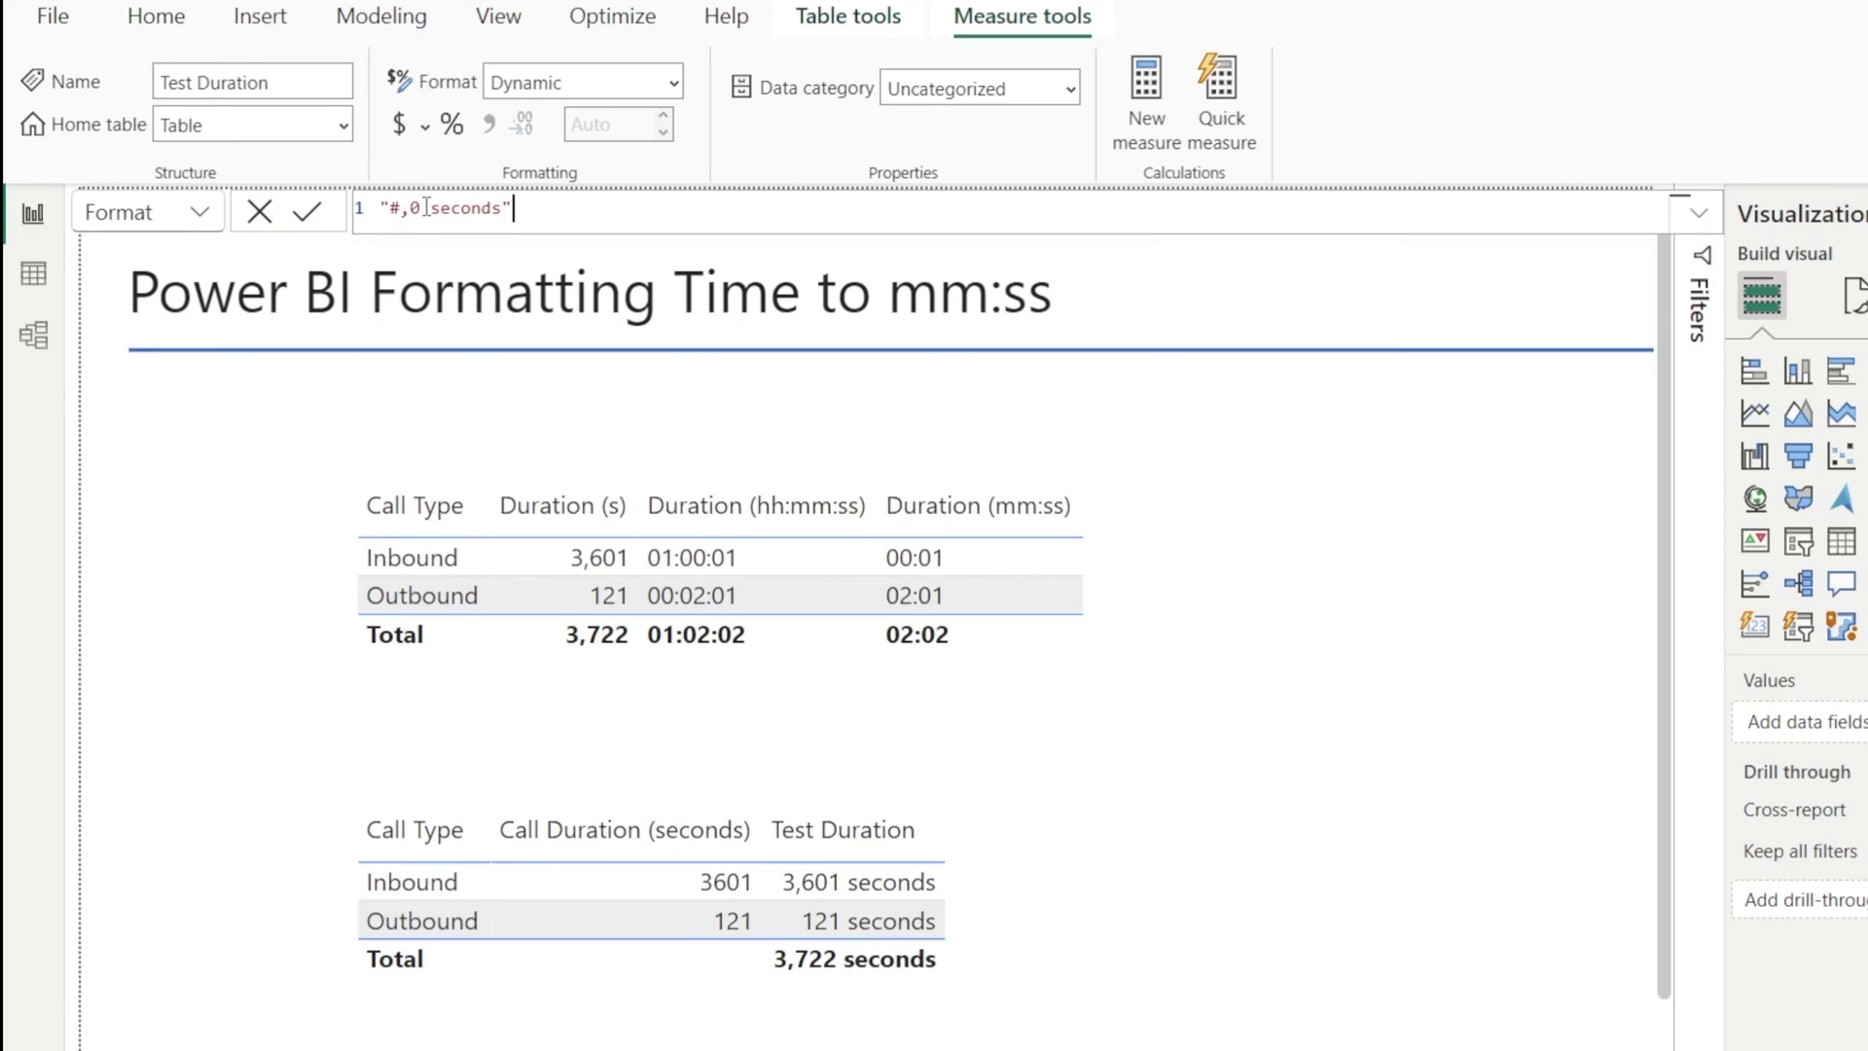
double_click(502, 209)
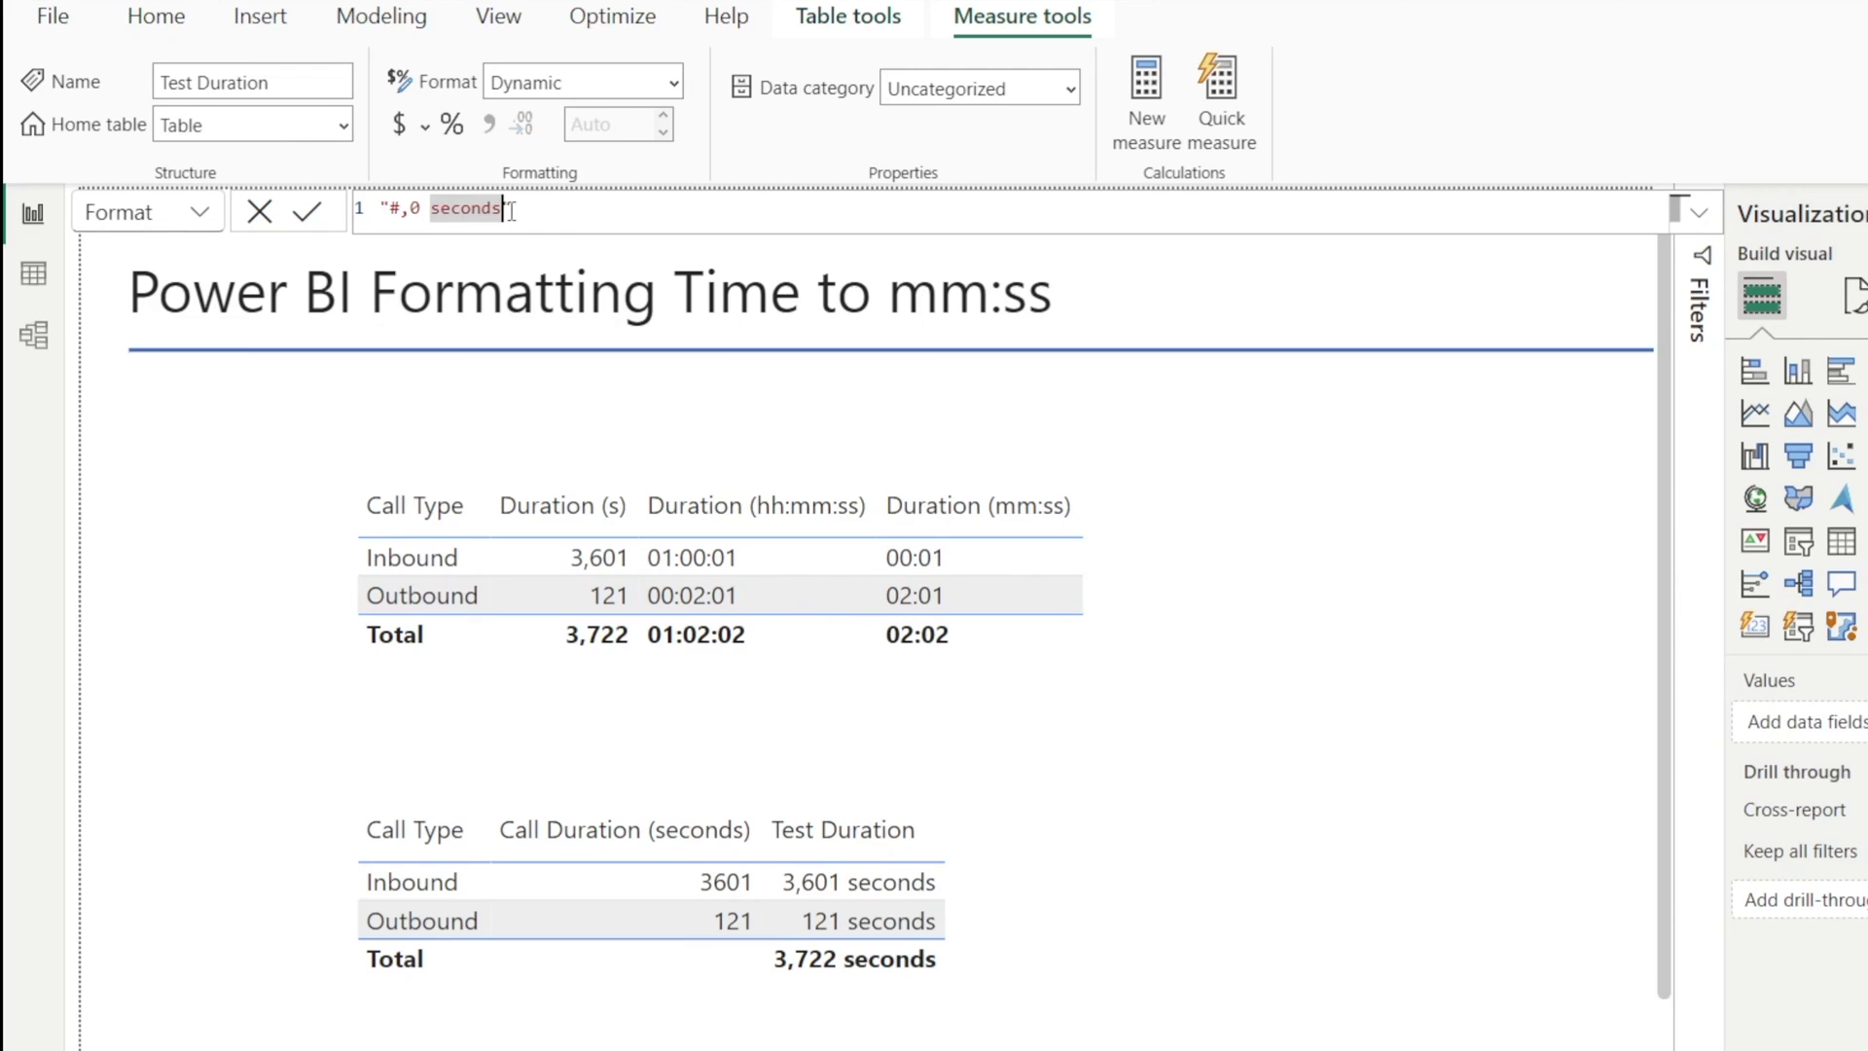
left_click(511, 210)
type("s")
key("BackSpace")
key("BackSpace")
key("BackSpace")
key("BackSpace")
key("BackSpace")
key("BackSpace")
key("BackSpace")
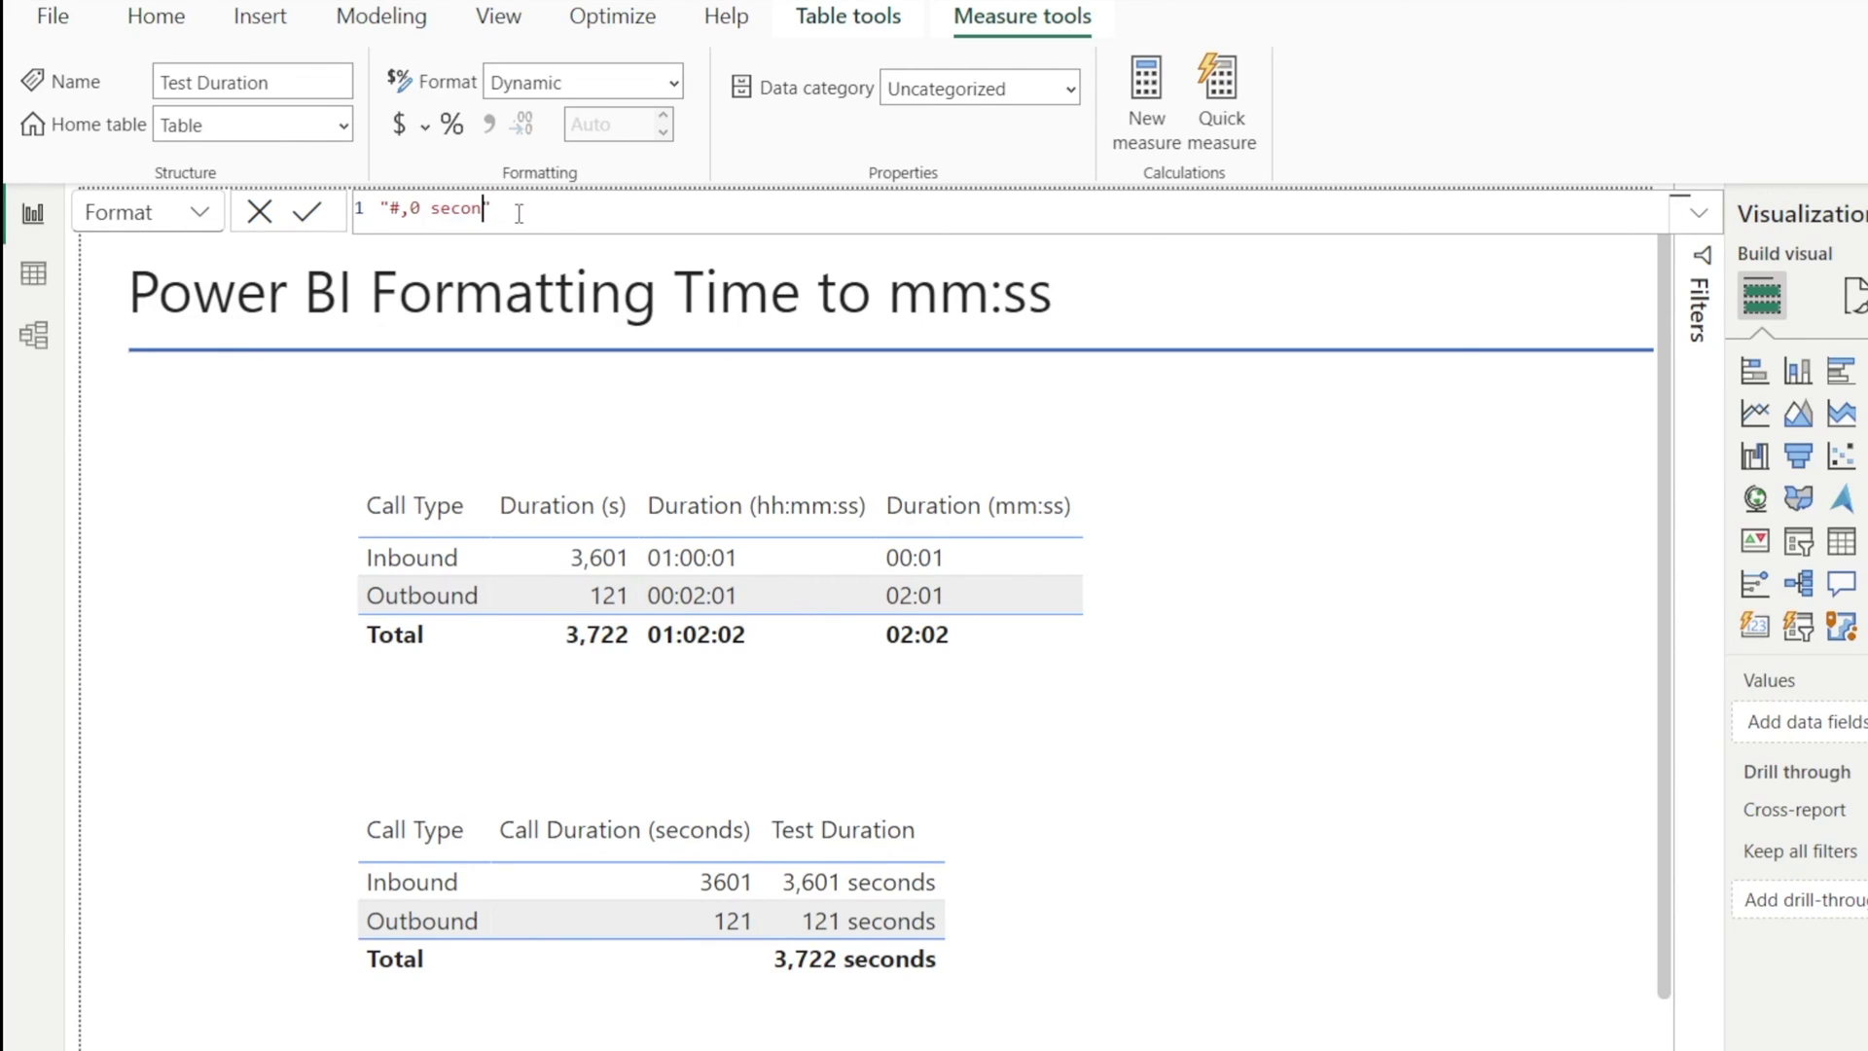
key("Return")
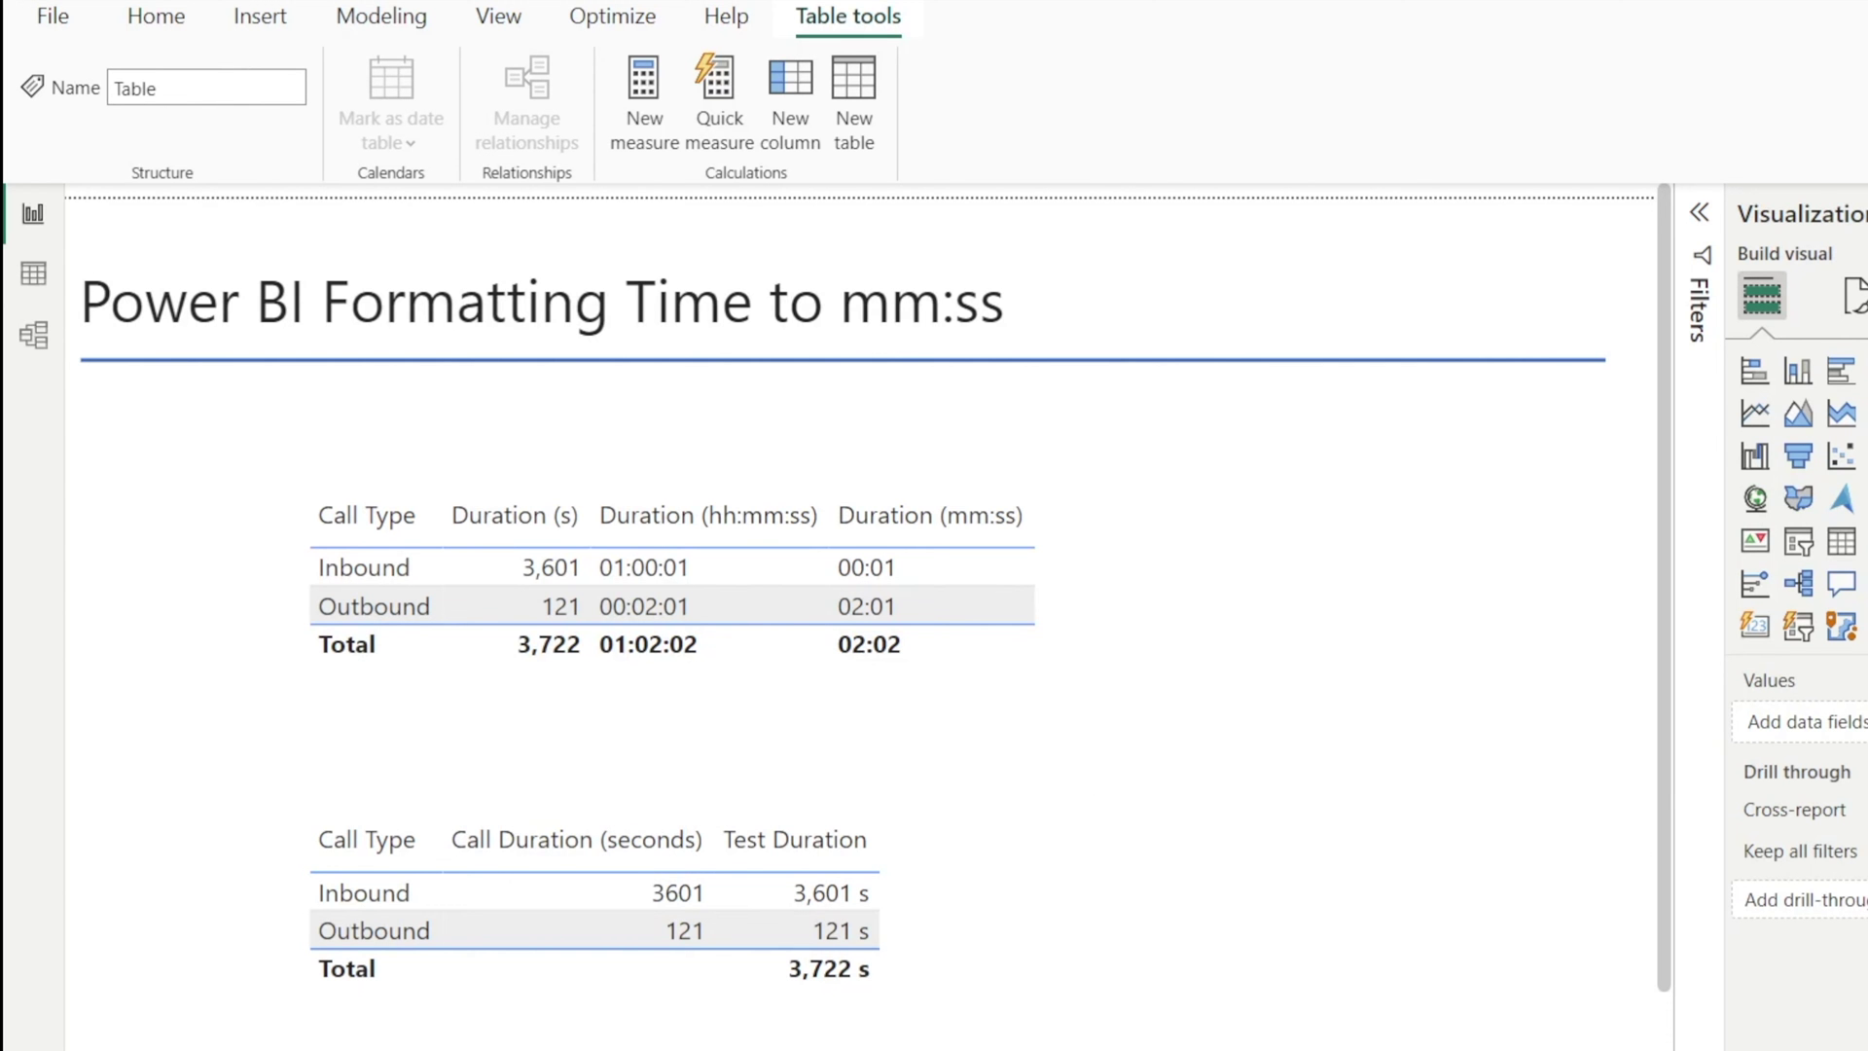
Step: Create the measure Test Duration 2 = Format(sum('Table'[Call Duration (seconds)]), "0.0")
left_click(644, 95)
type("T")
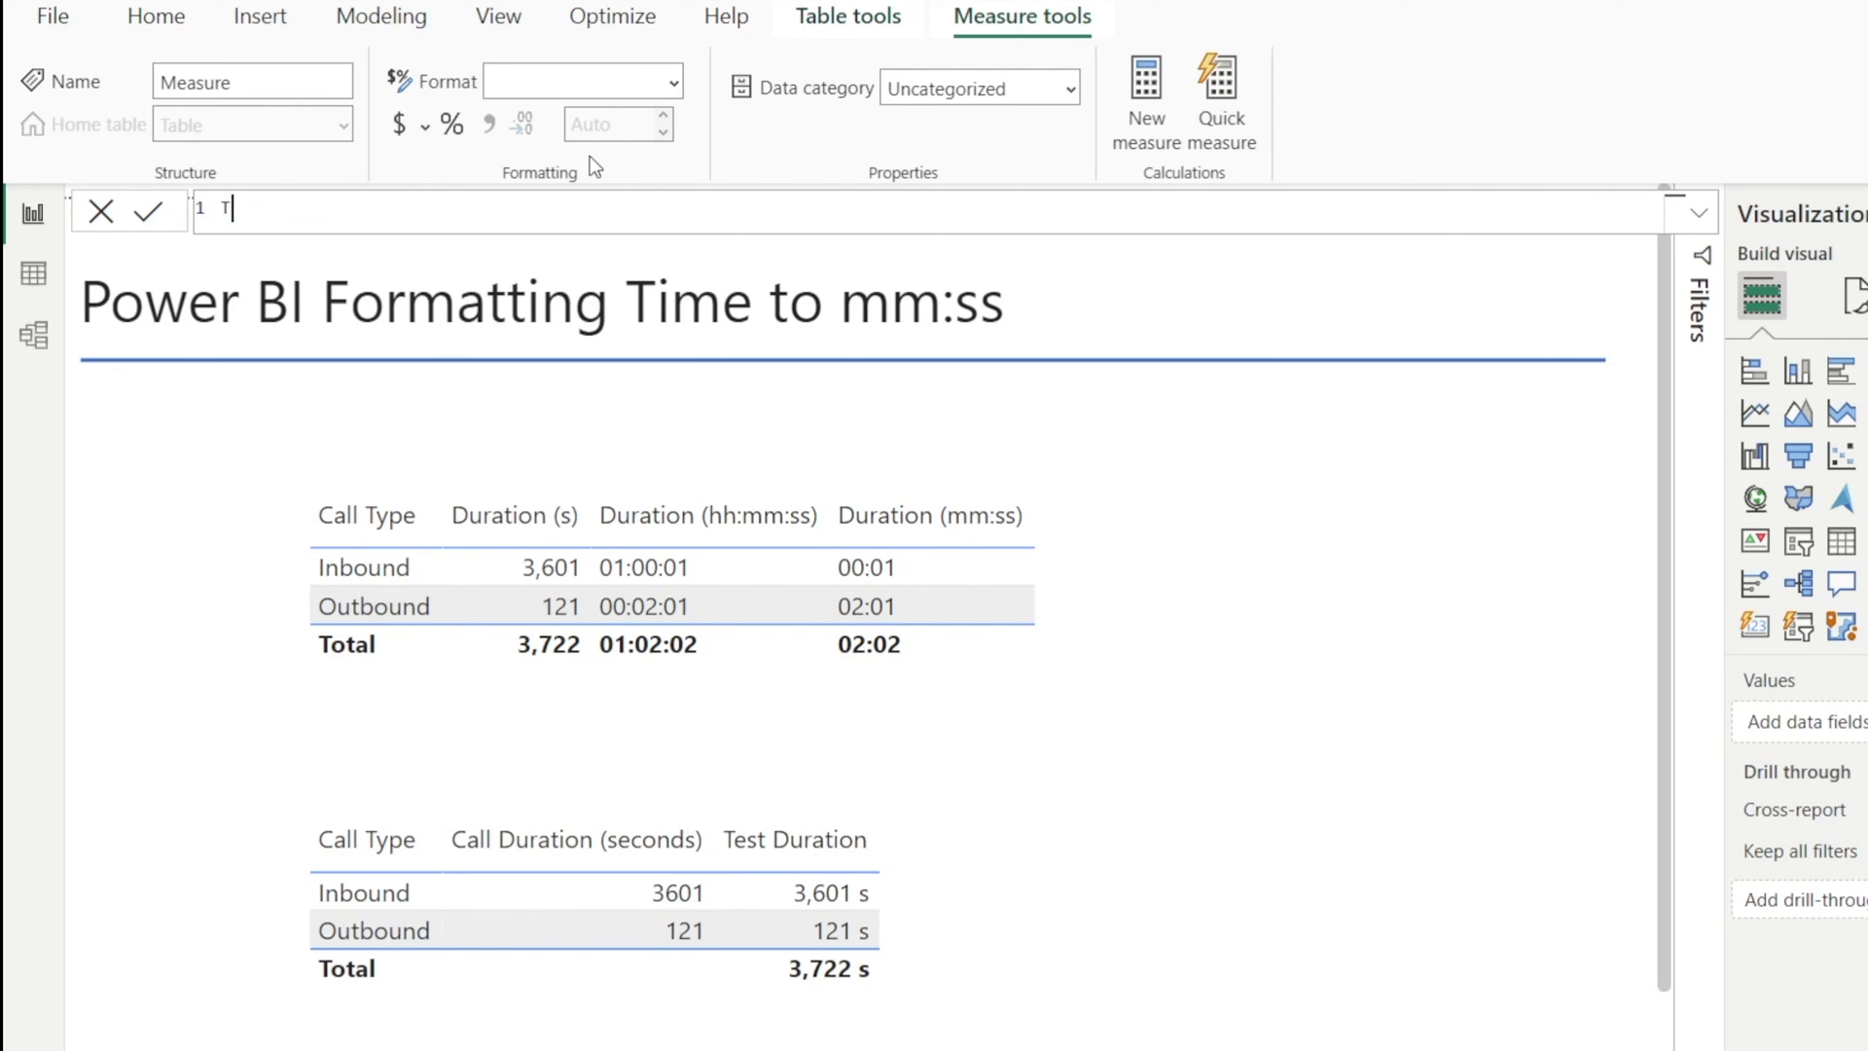
type("est Duration 2 = Format")
key("BackSpace")
key("BackSpace")
key("BackSpace")
type("rmat(")
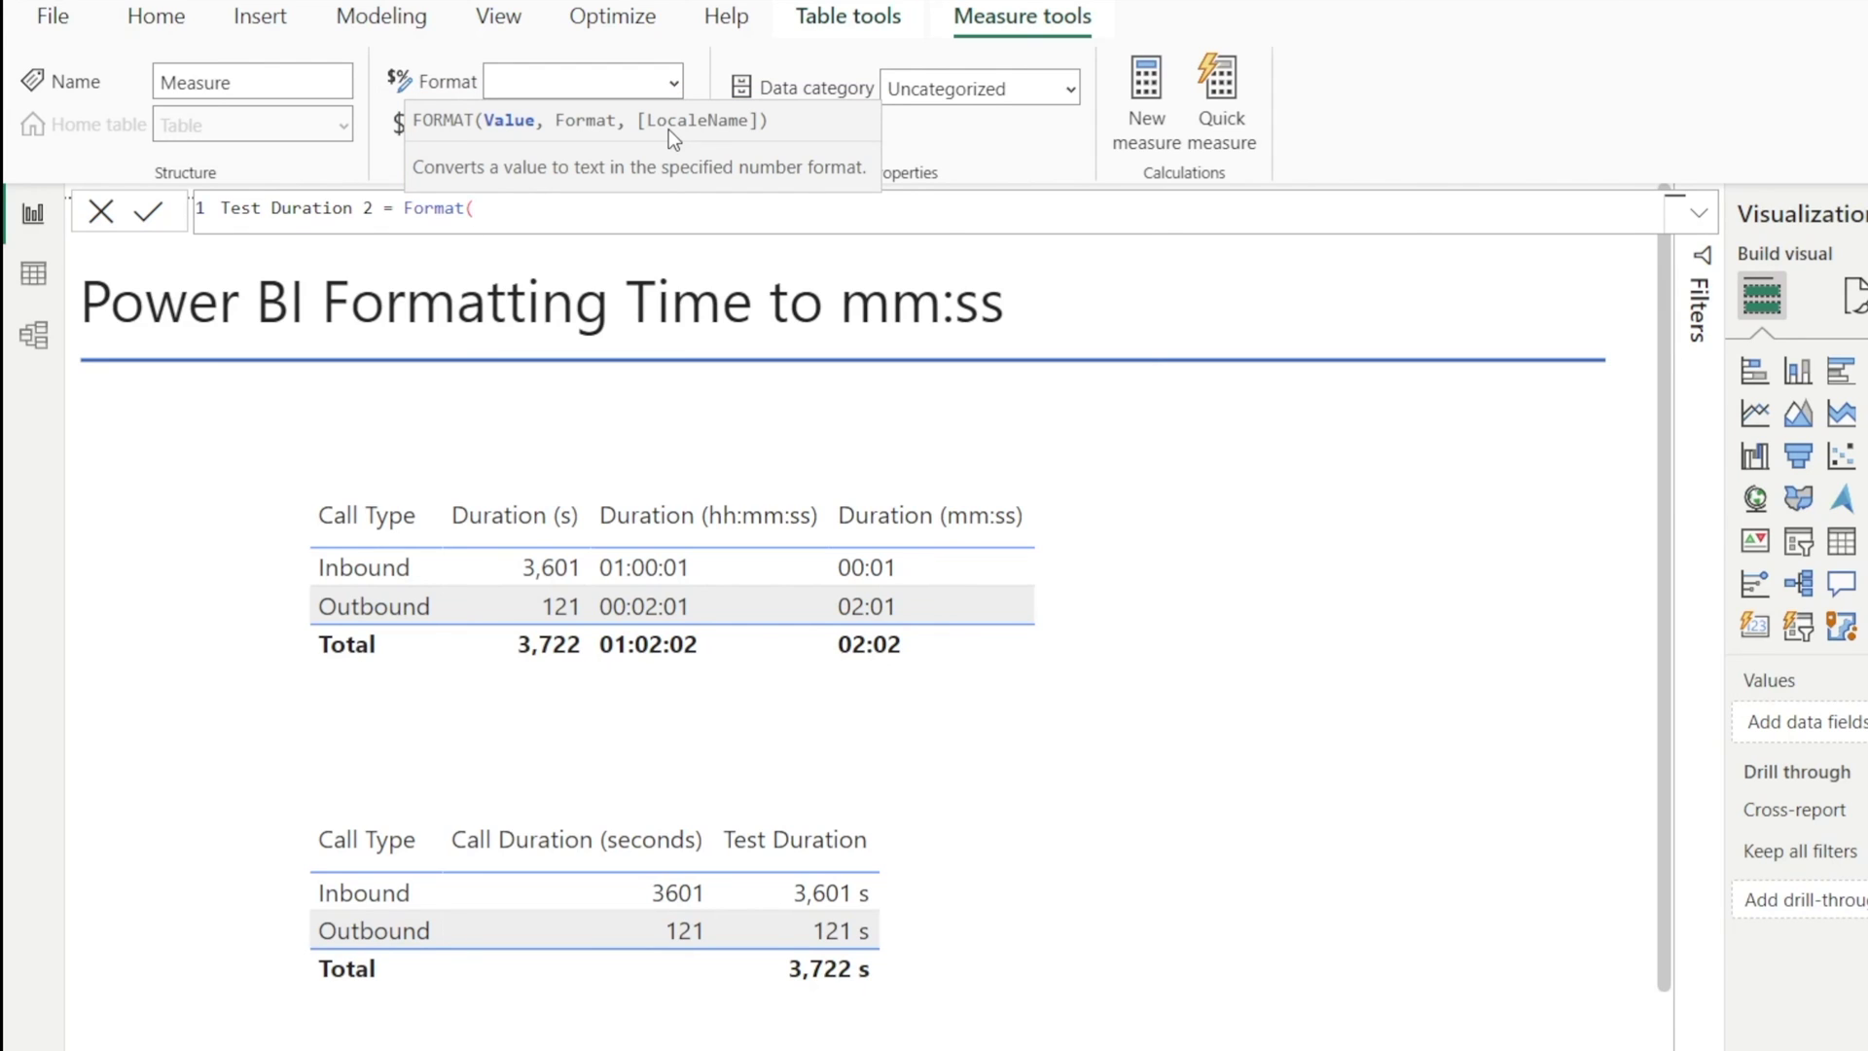
type("sum(")
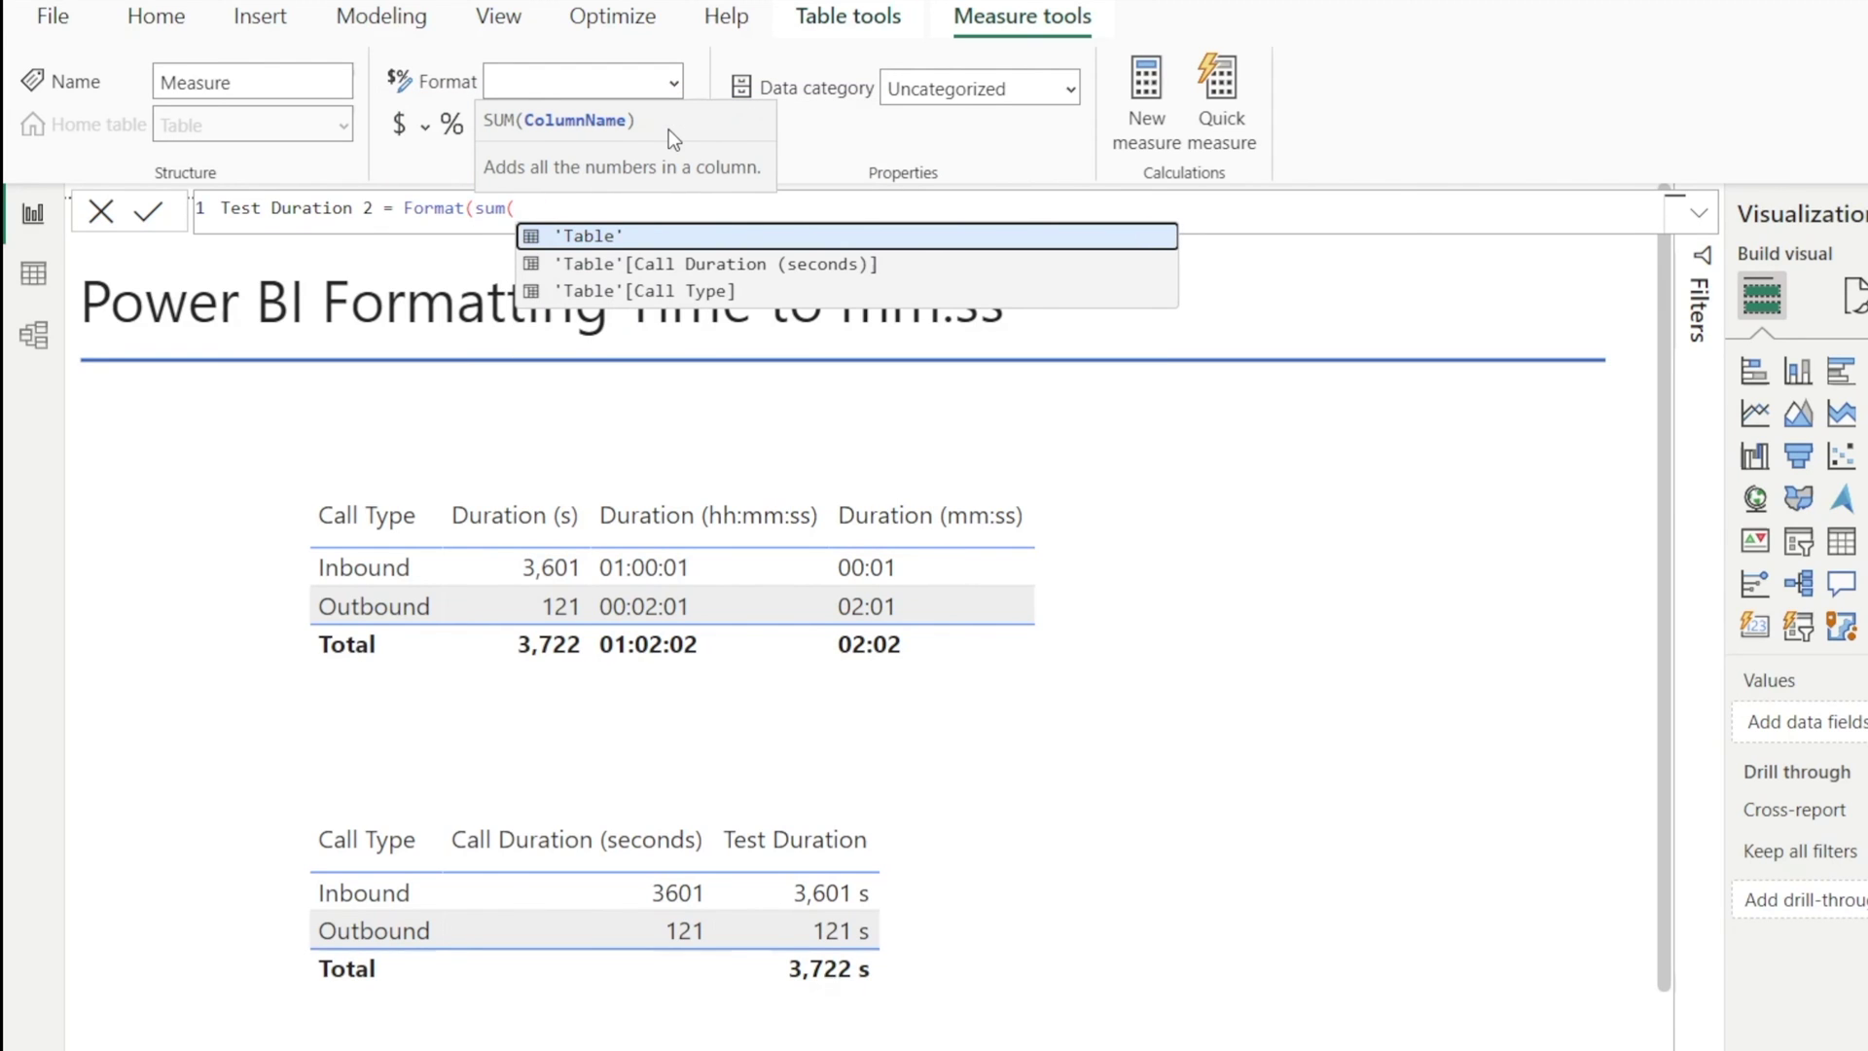
left_click(728, 257)
type("),")
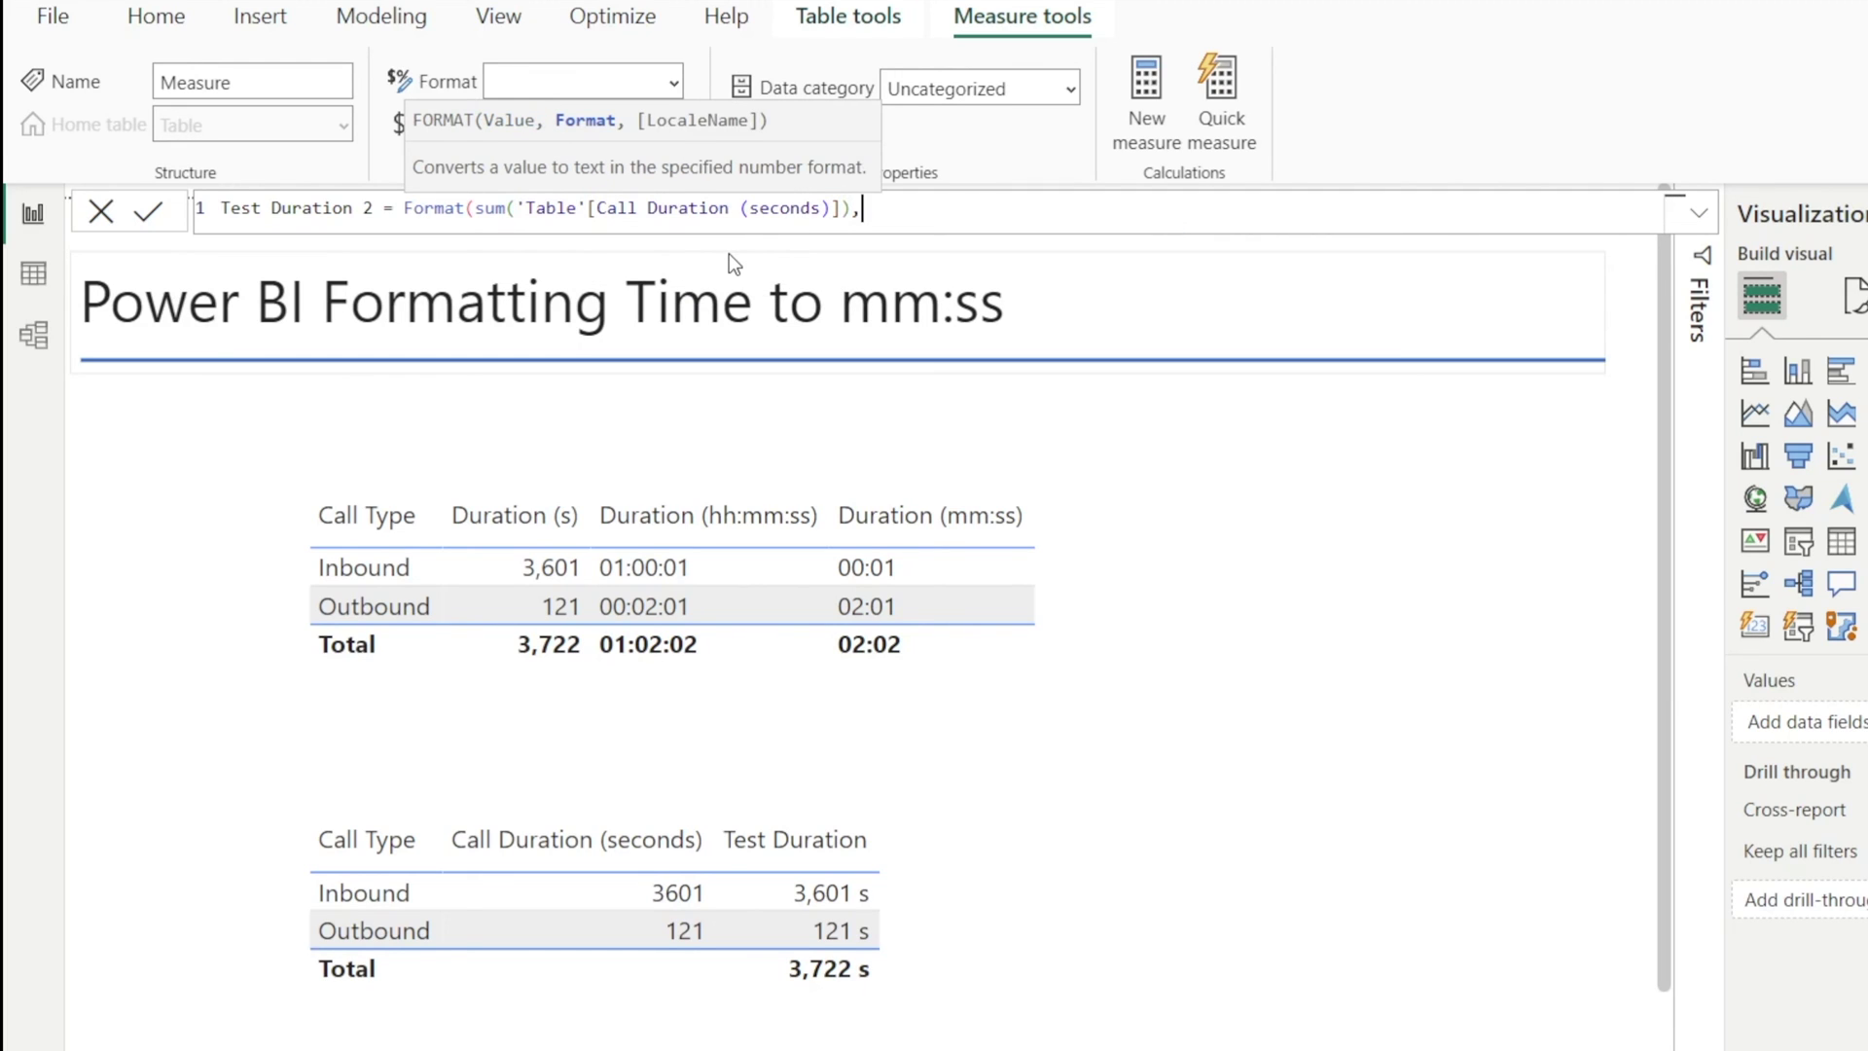
type(" \"0.0\")")
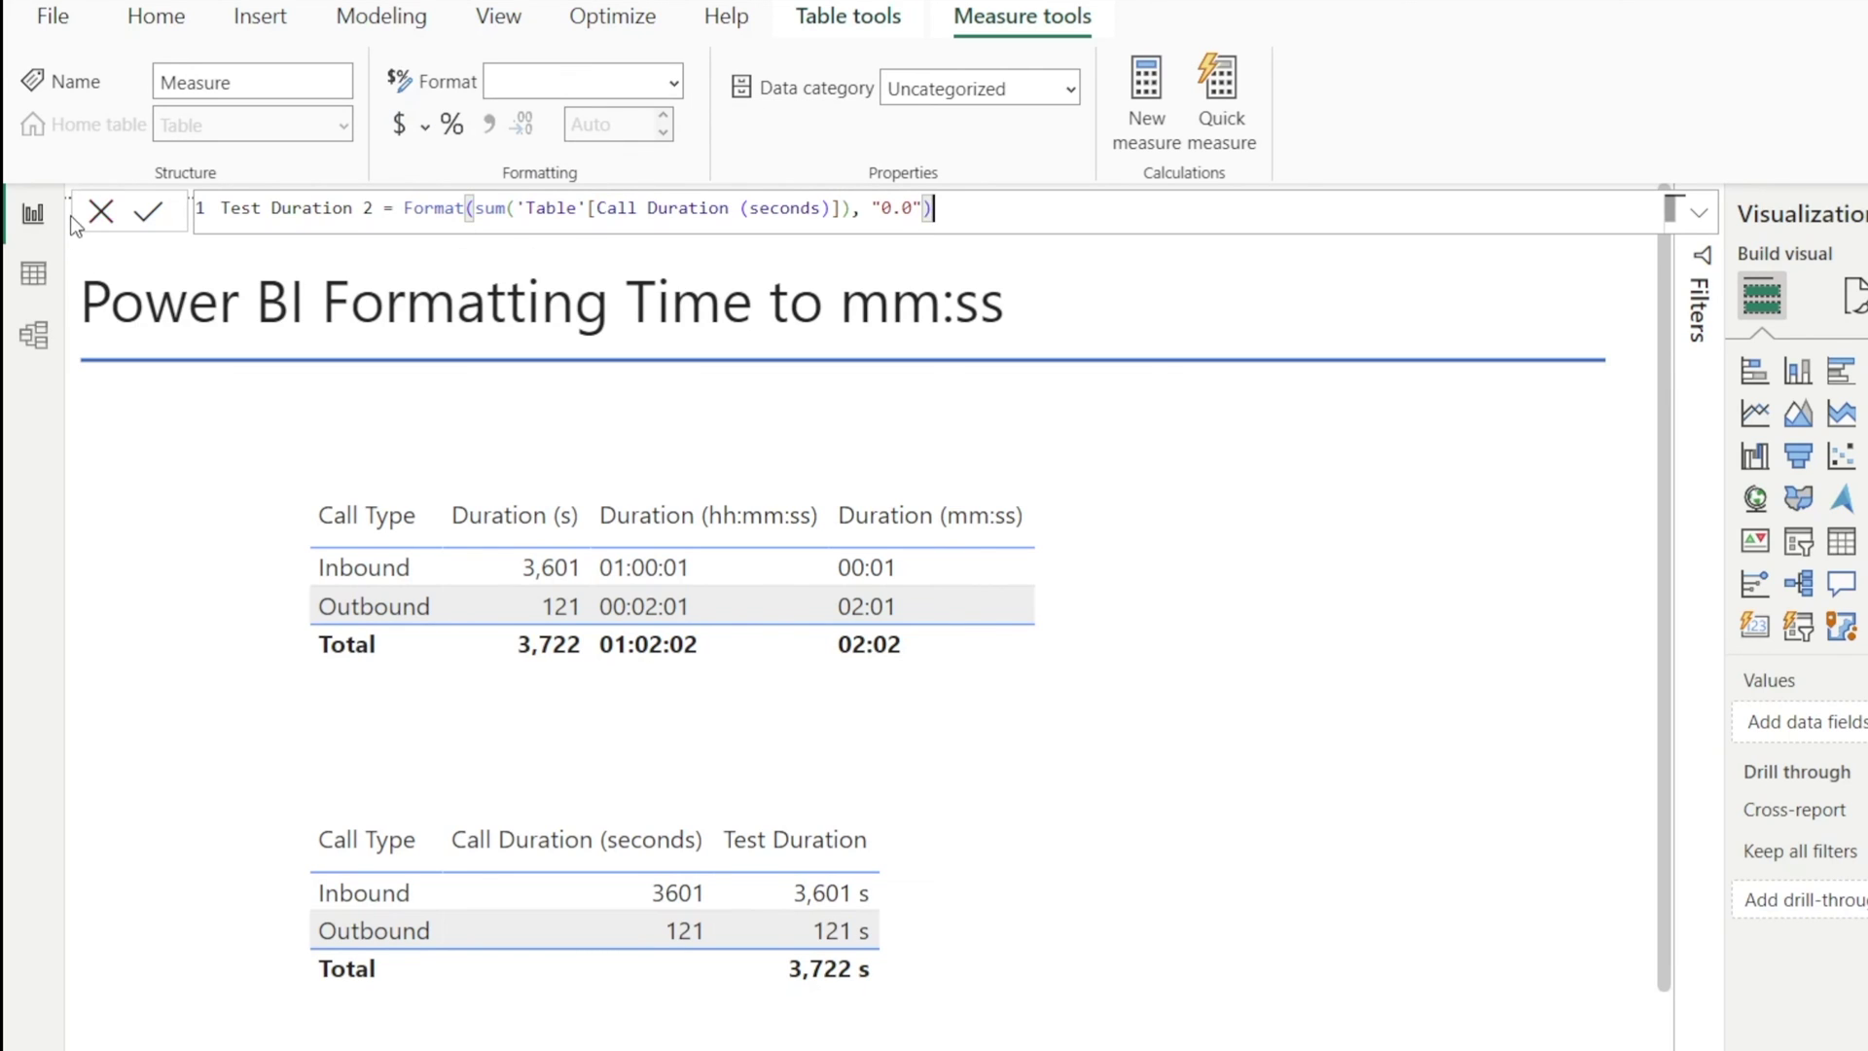
left_click(148, 211)
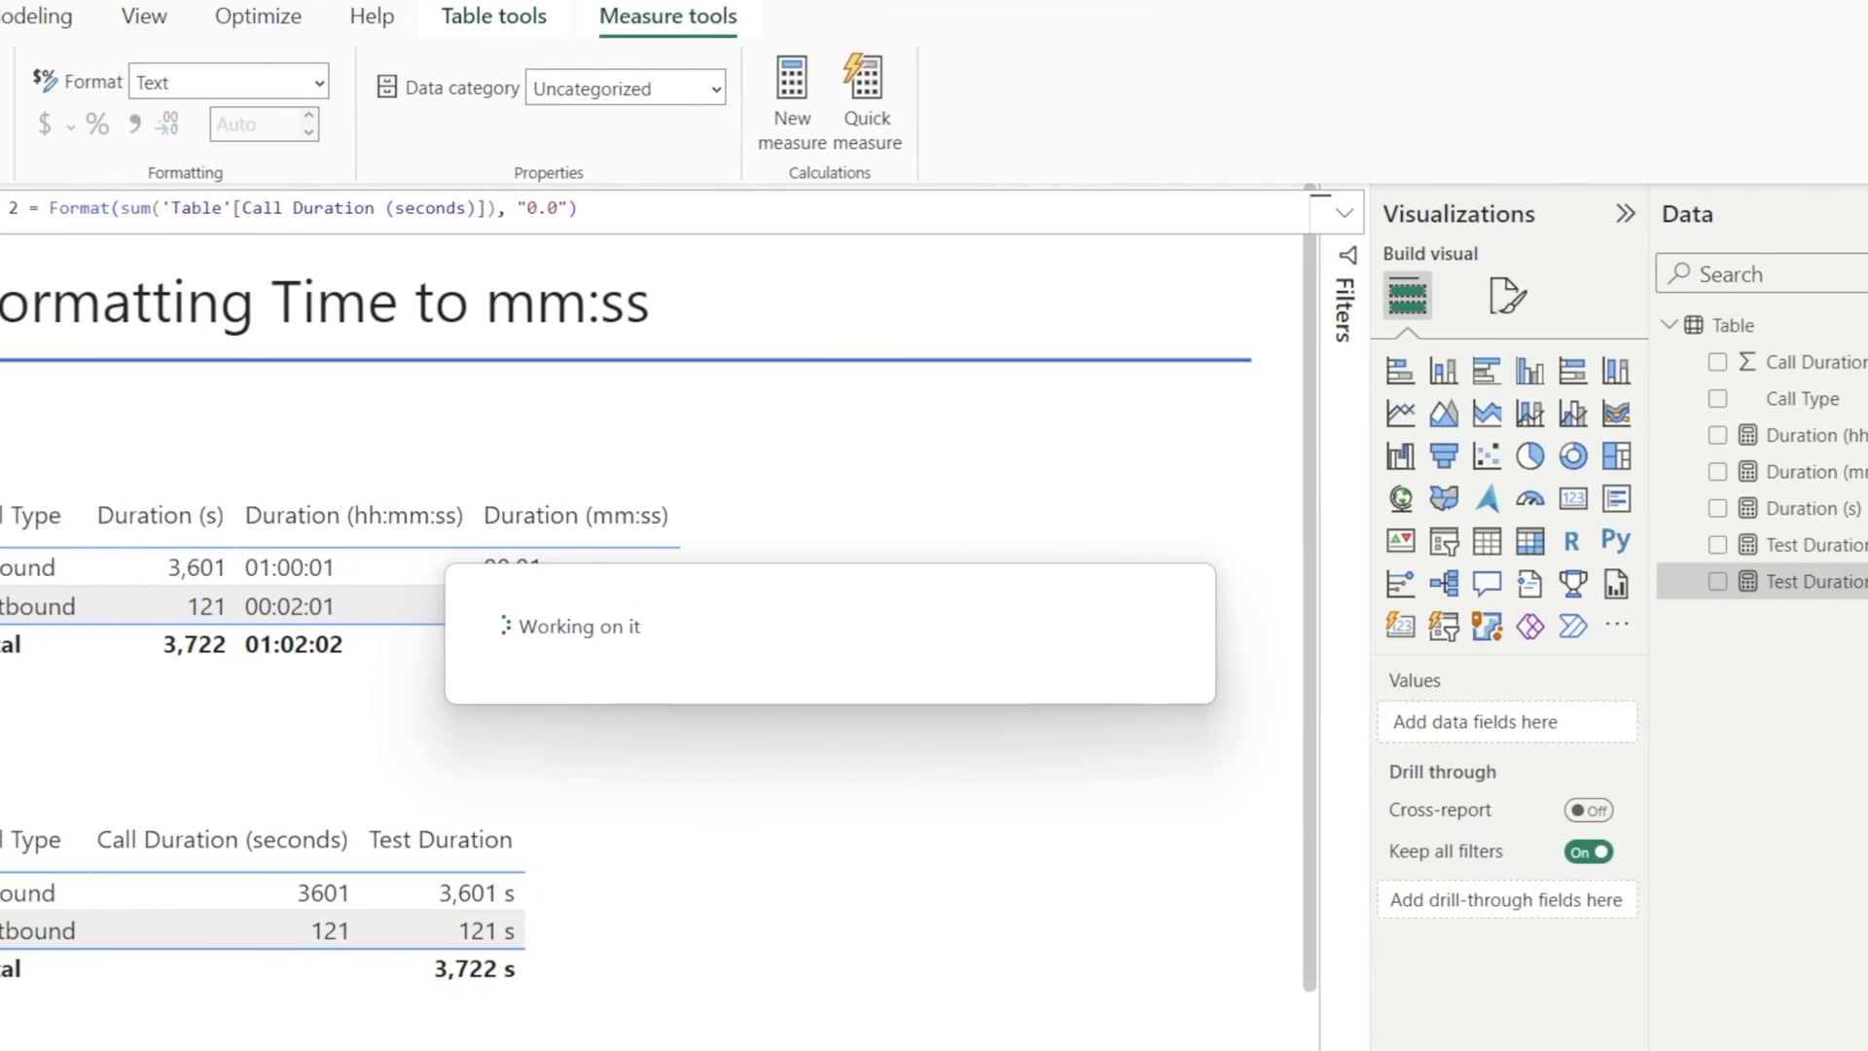
Step: Add the Test Duration 2 measure as a column of the lower table visual after Test Duration
left_click_drag(1832, 584, 1725, 628)
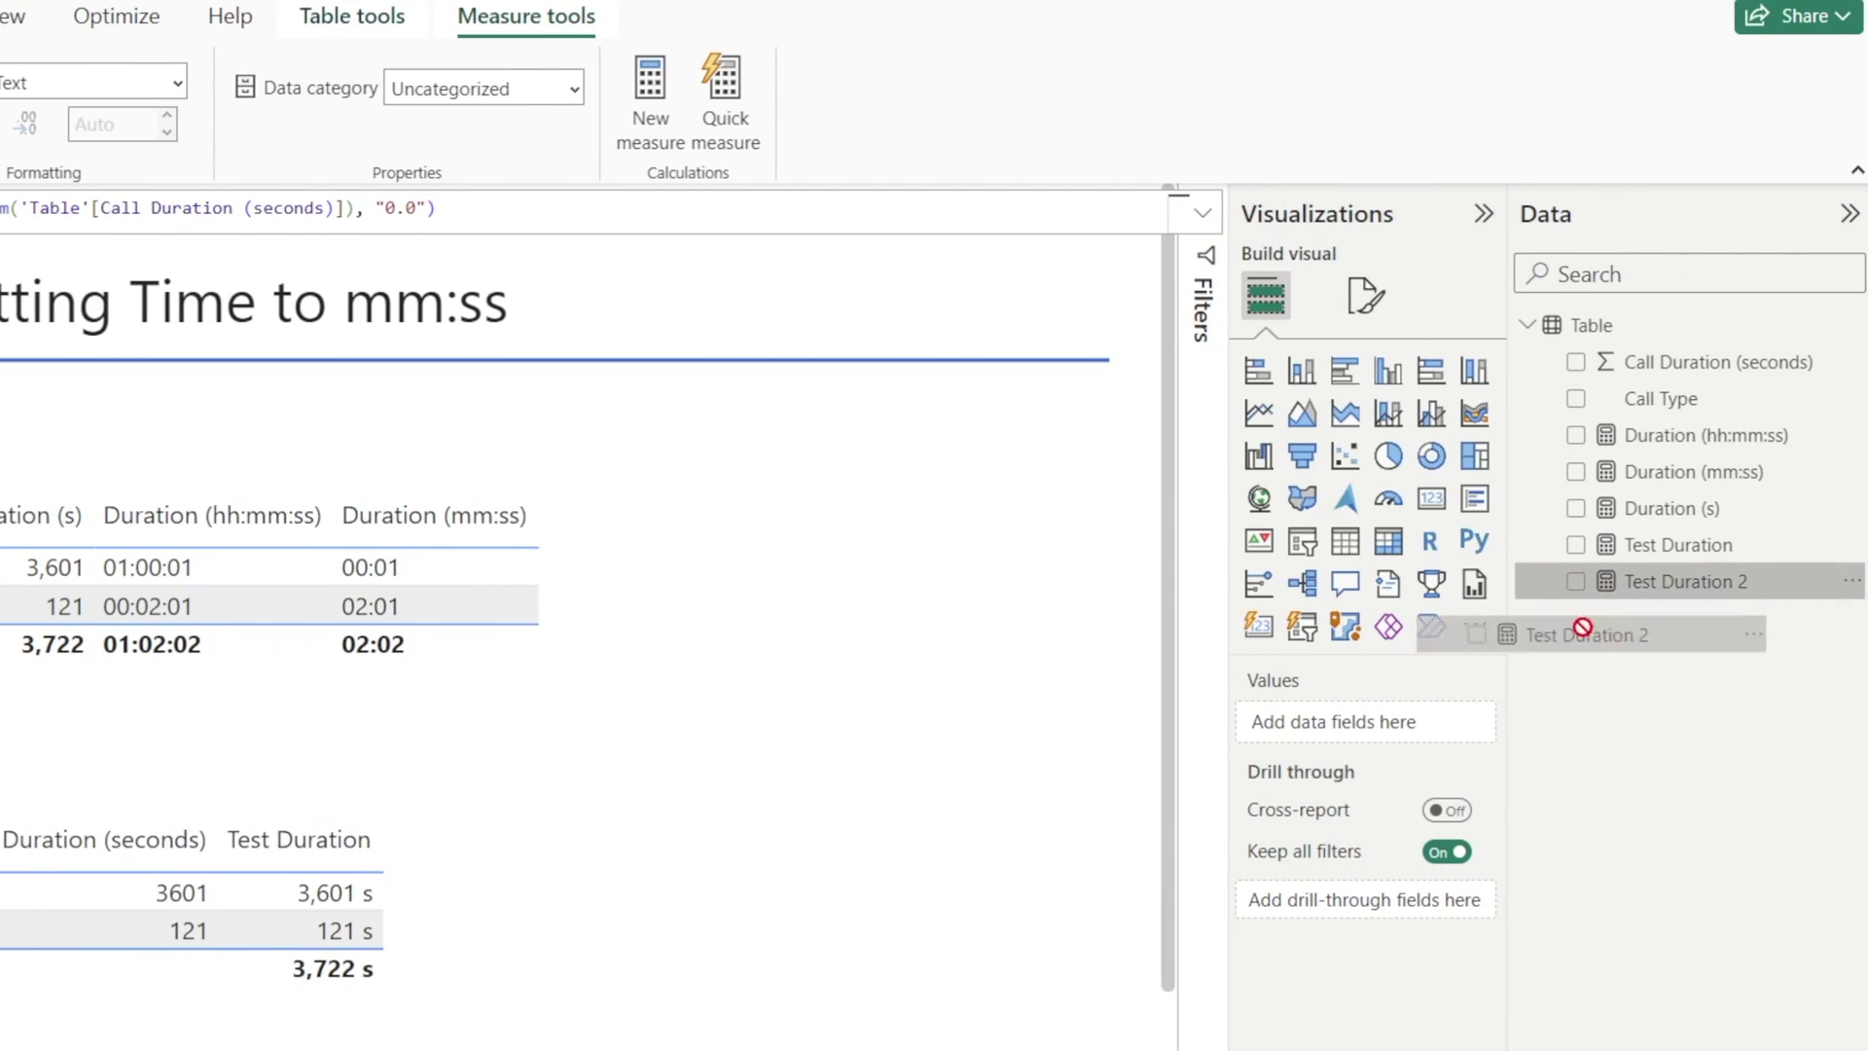
left_click_drag(1584, 628, 309, 814)
left_click(467, 914)
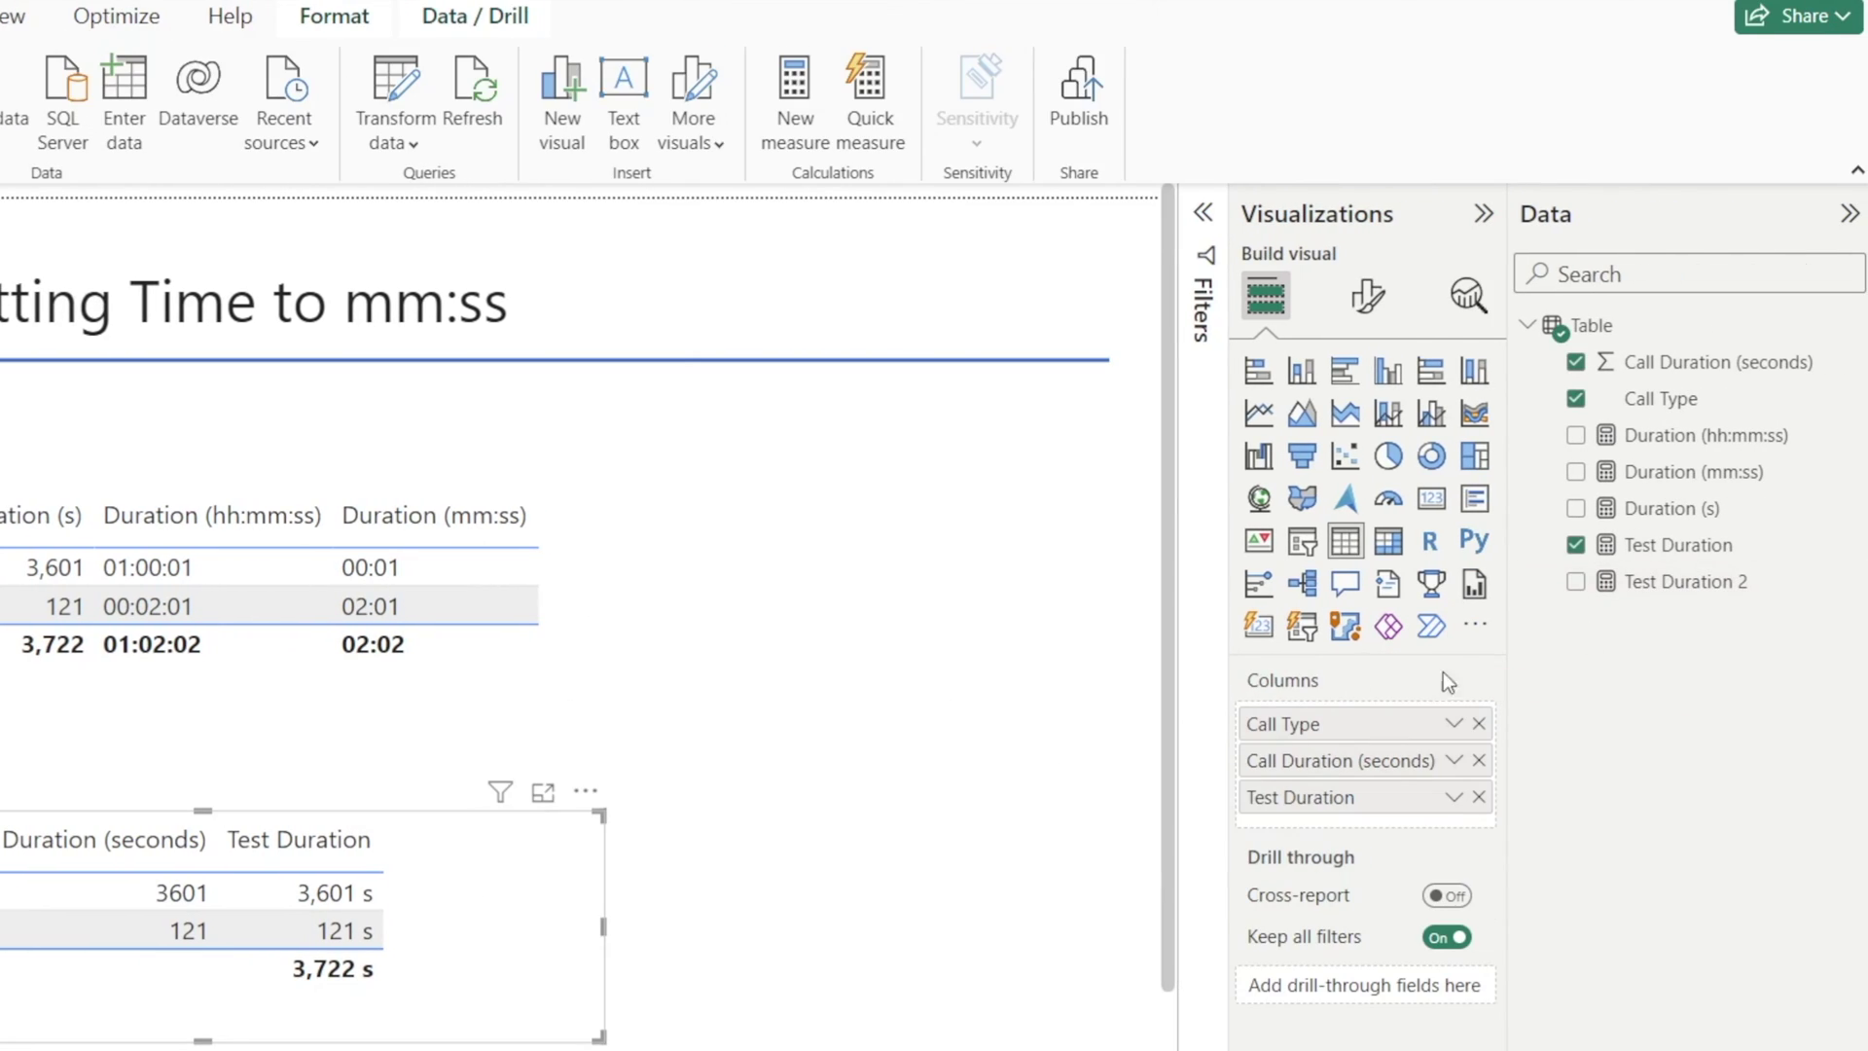
left_click_drag(1671, 583, 1428, 817)
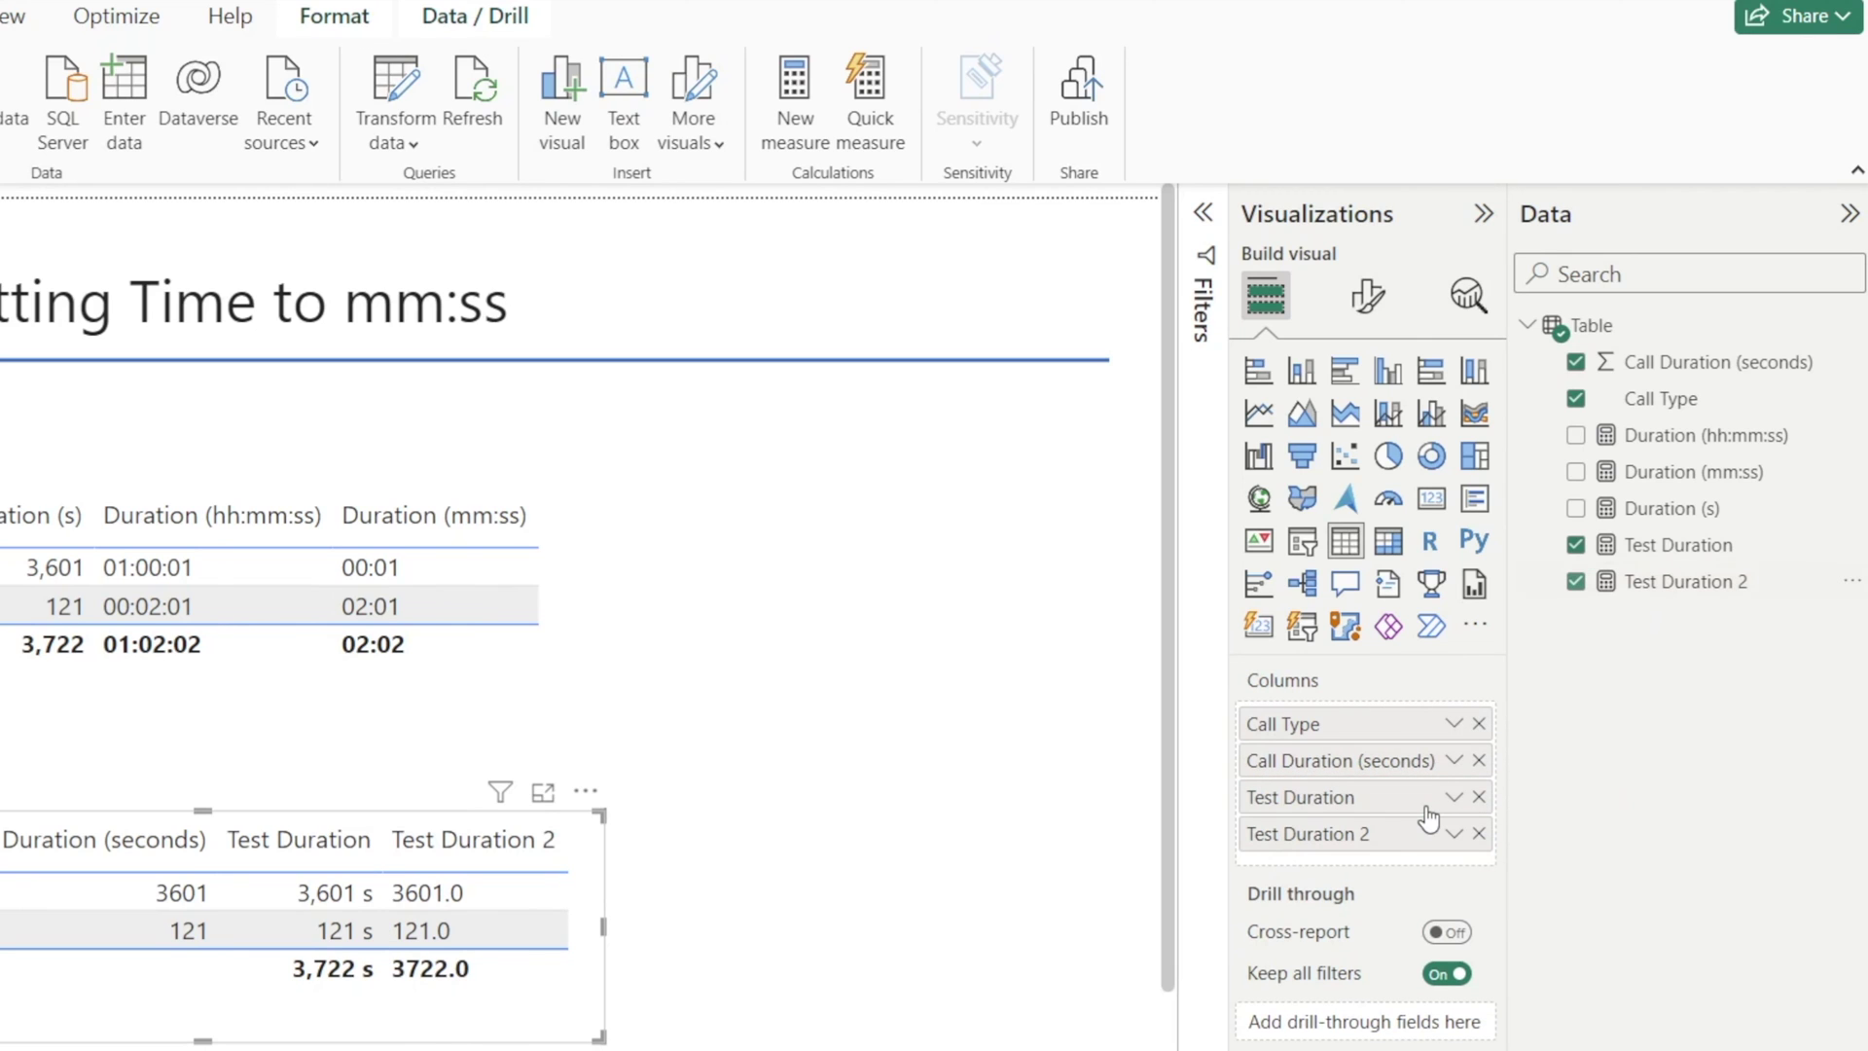
Step: Add a text suffix to the format string in the Test Duration 2 measure, making it "0.0 seconds"
left_click(1672, 584)
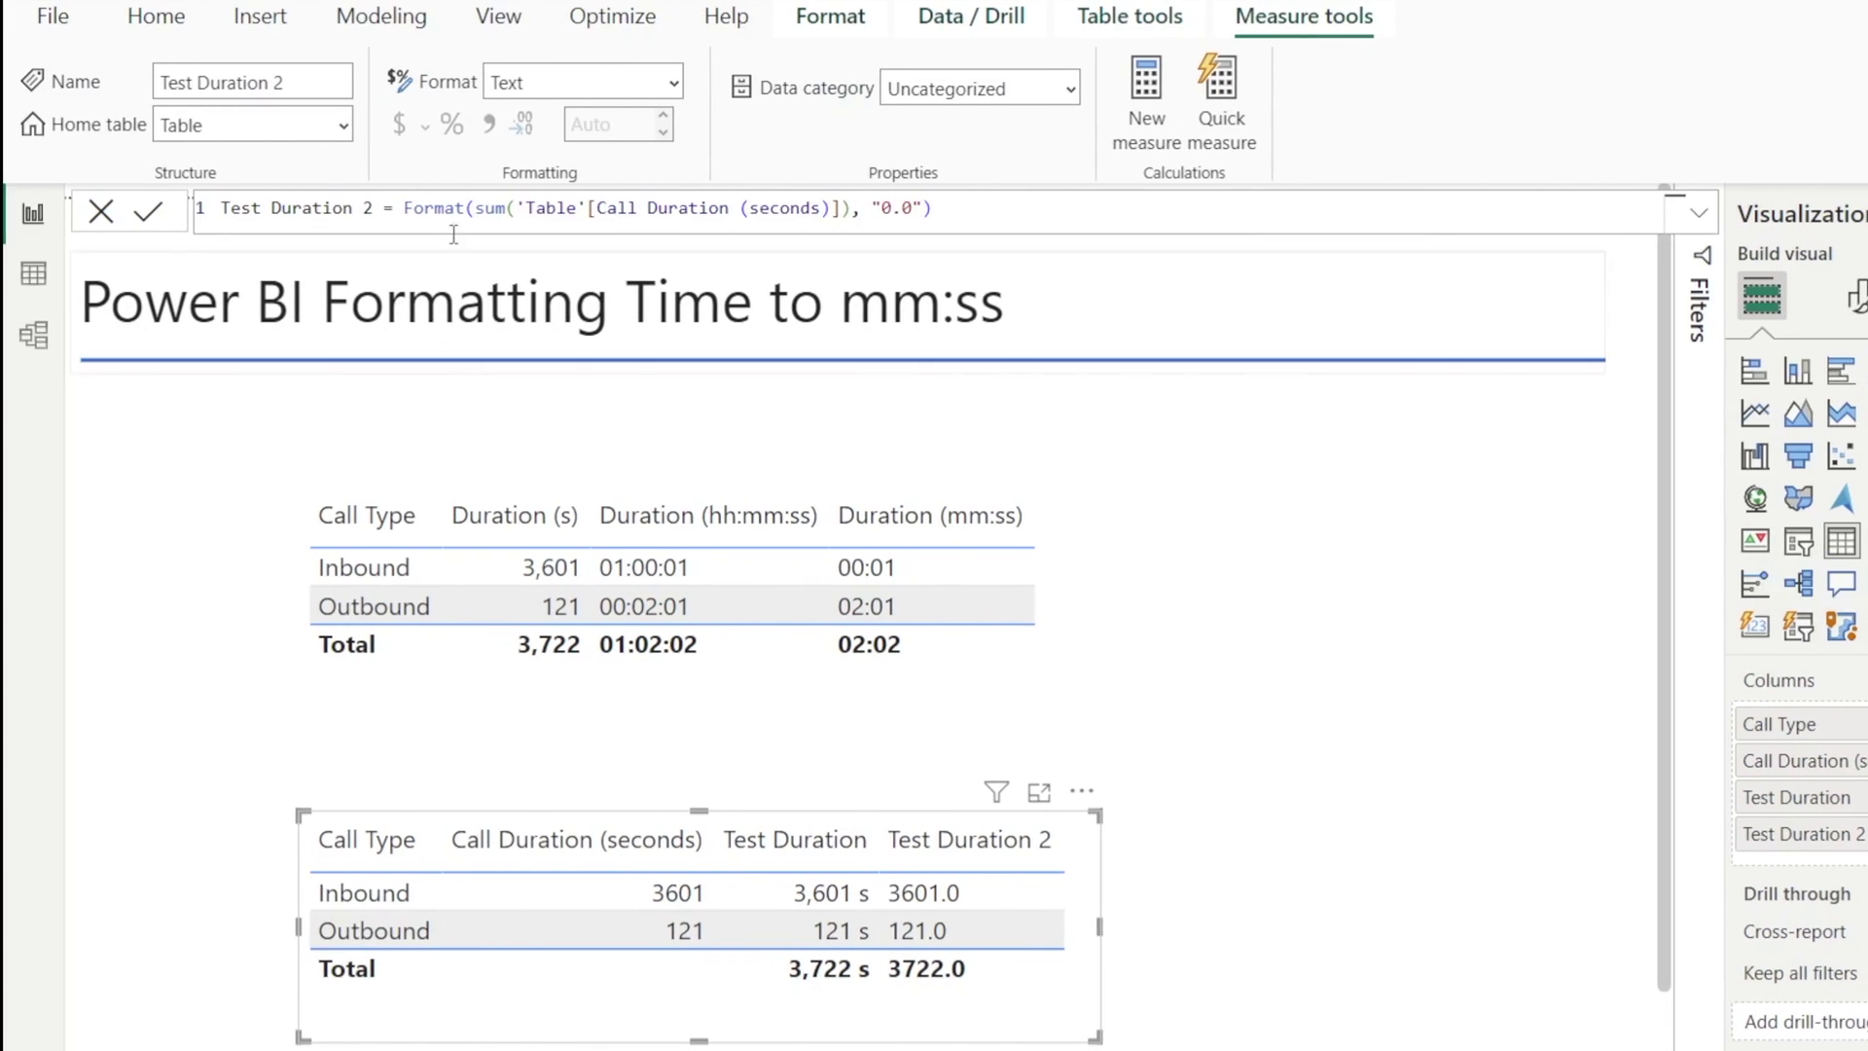
double_click(915, 208)
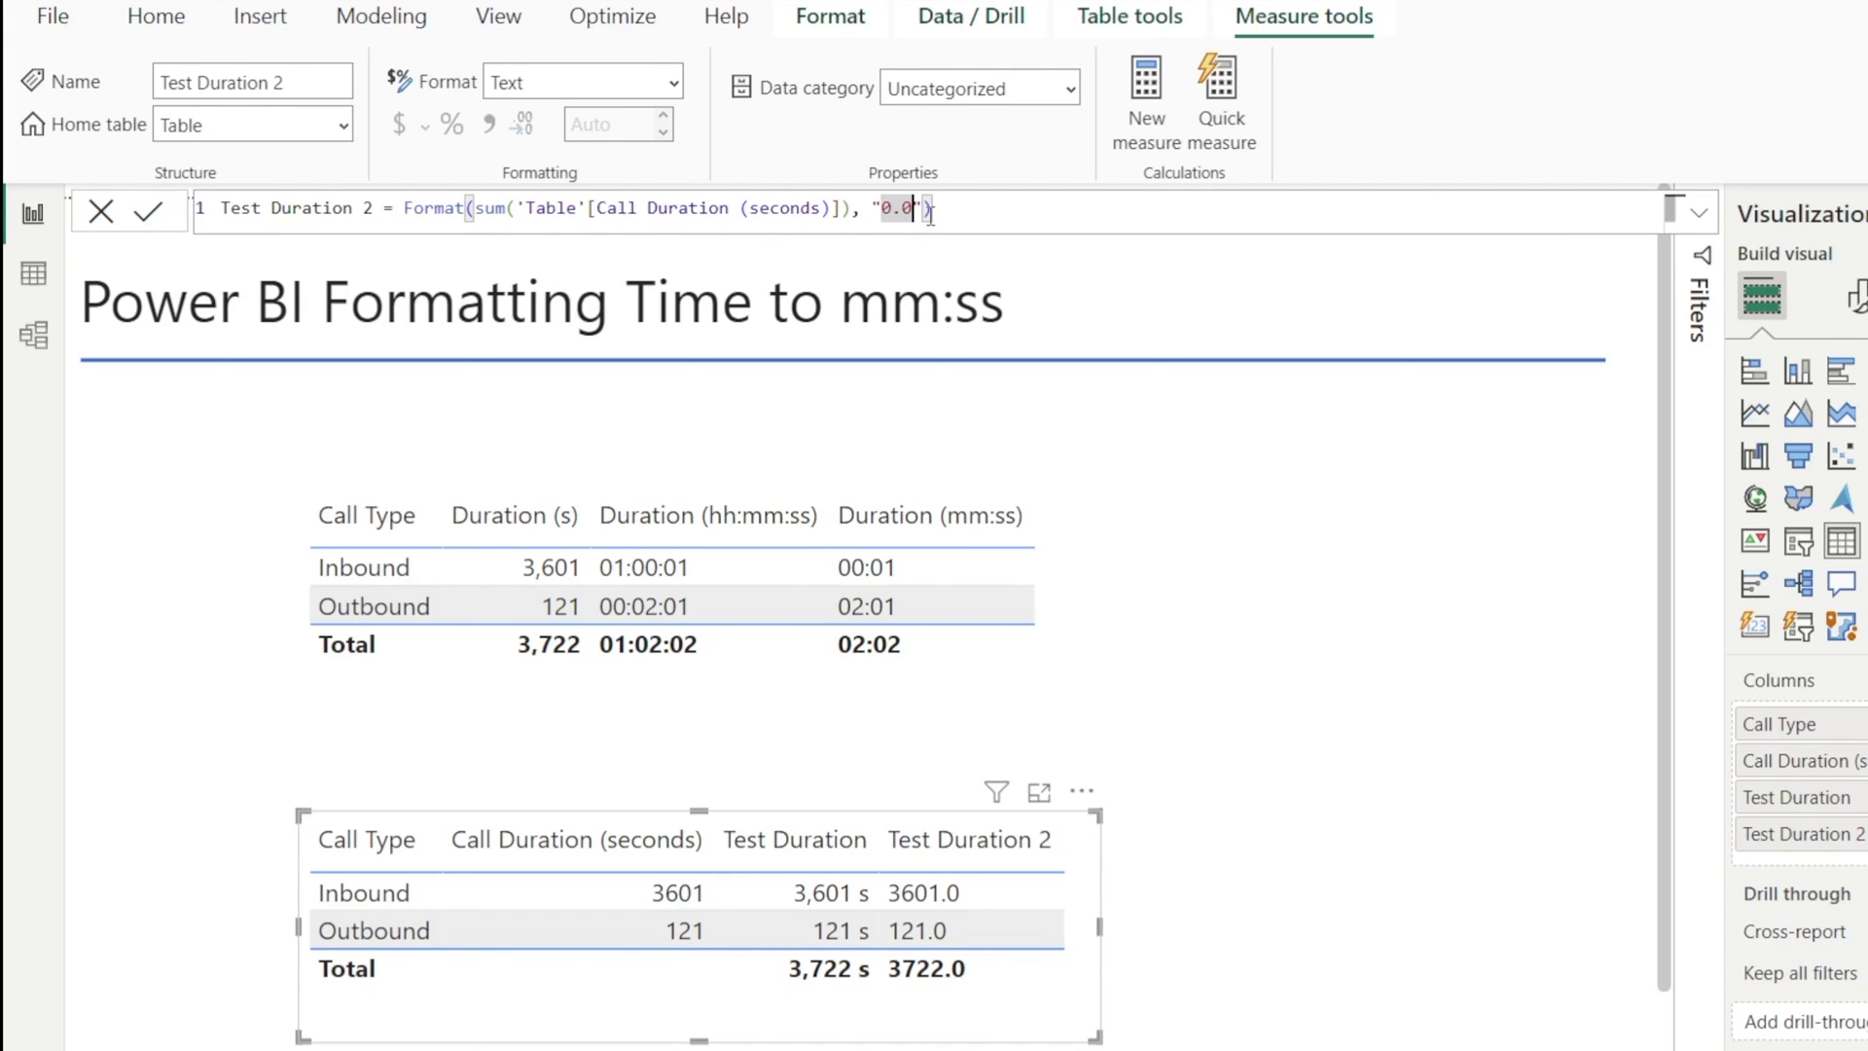
key("Right")
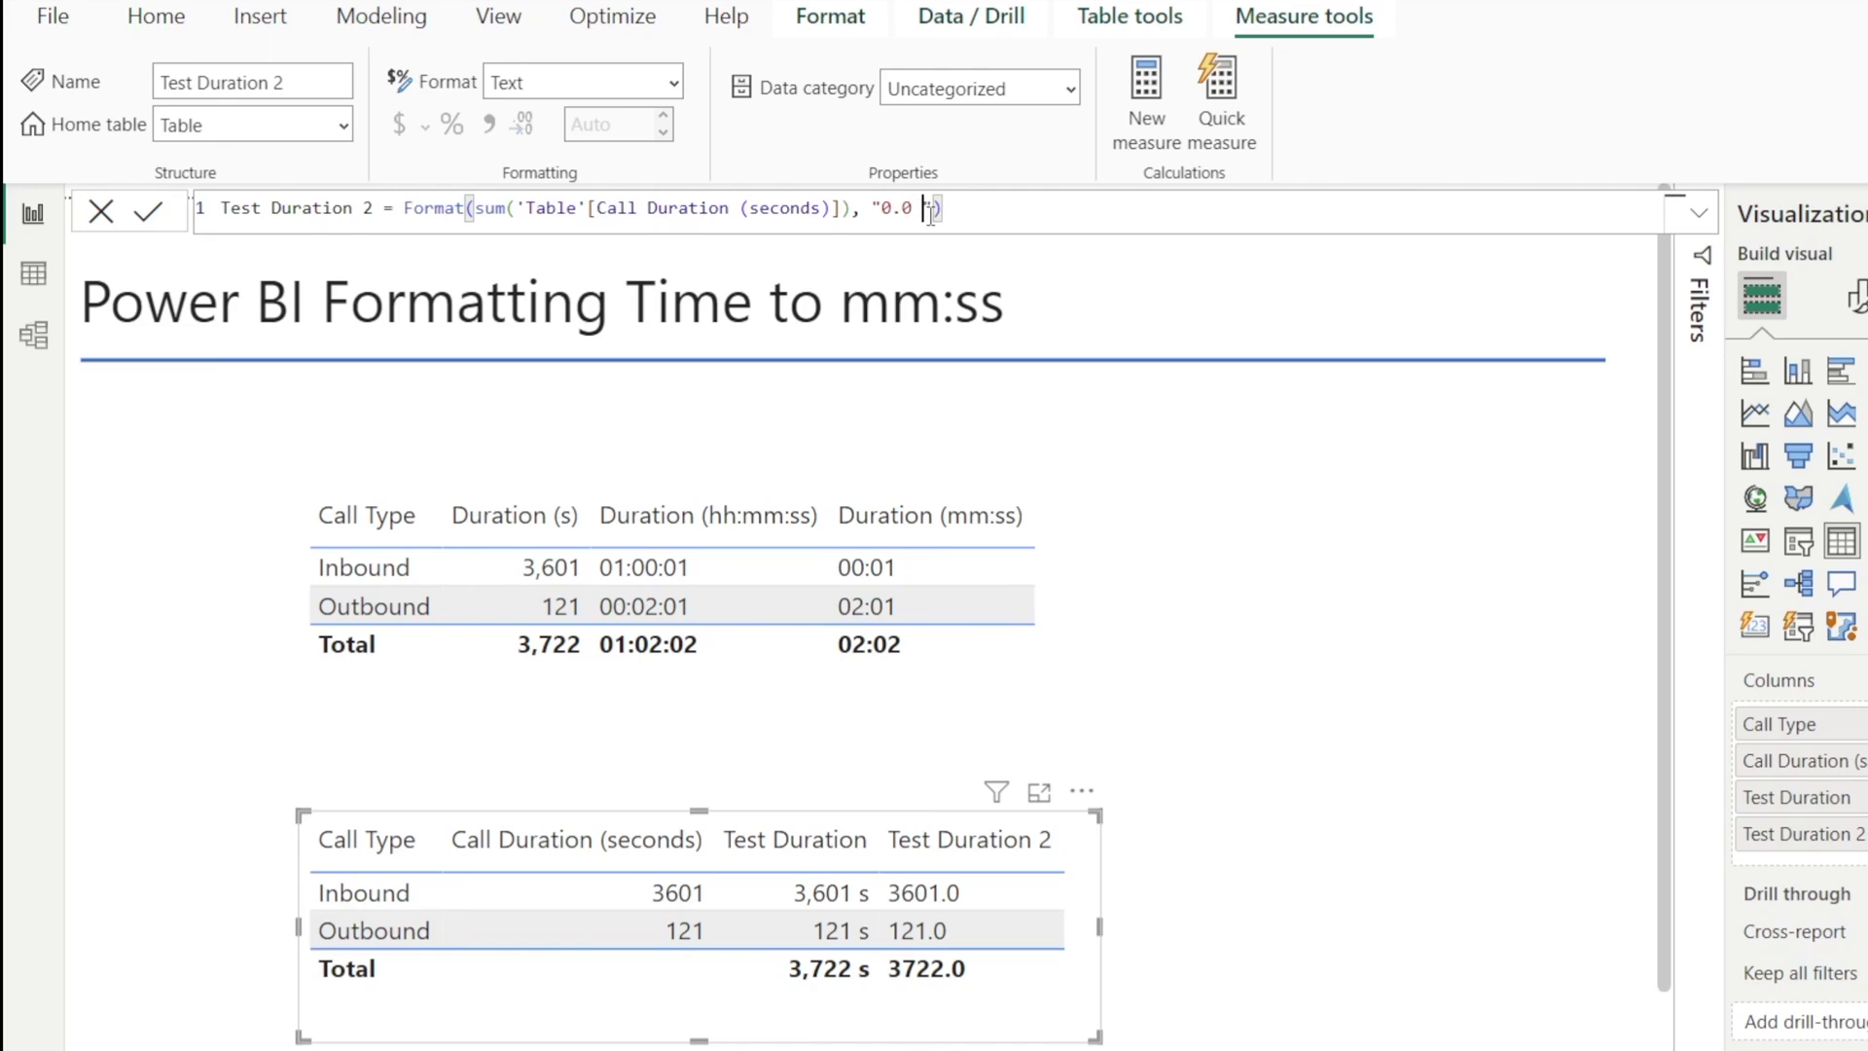
type("seconds")
left_click(157, 214)
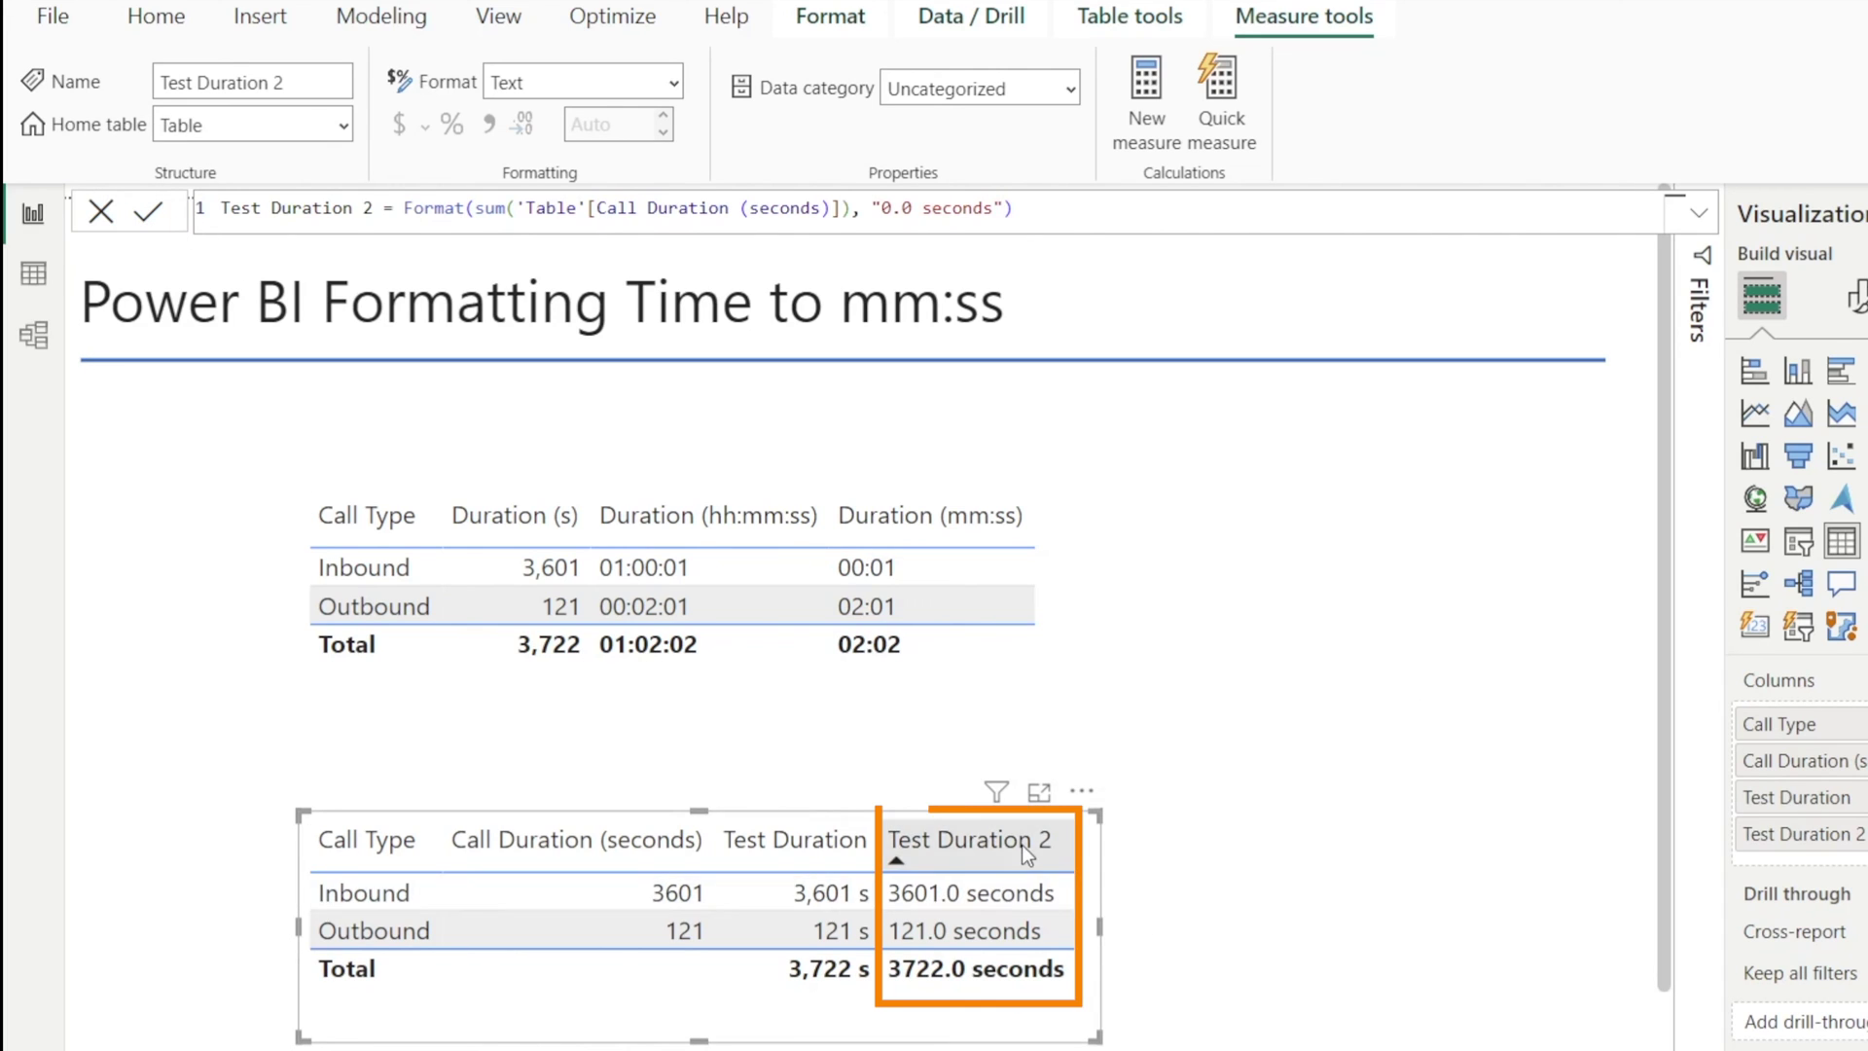
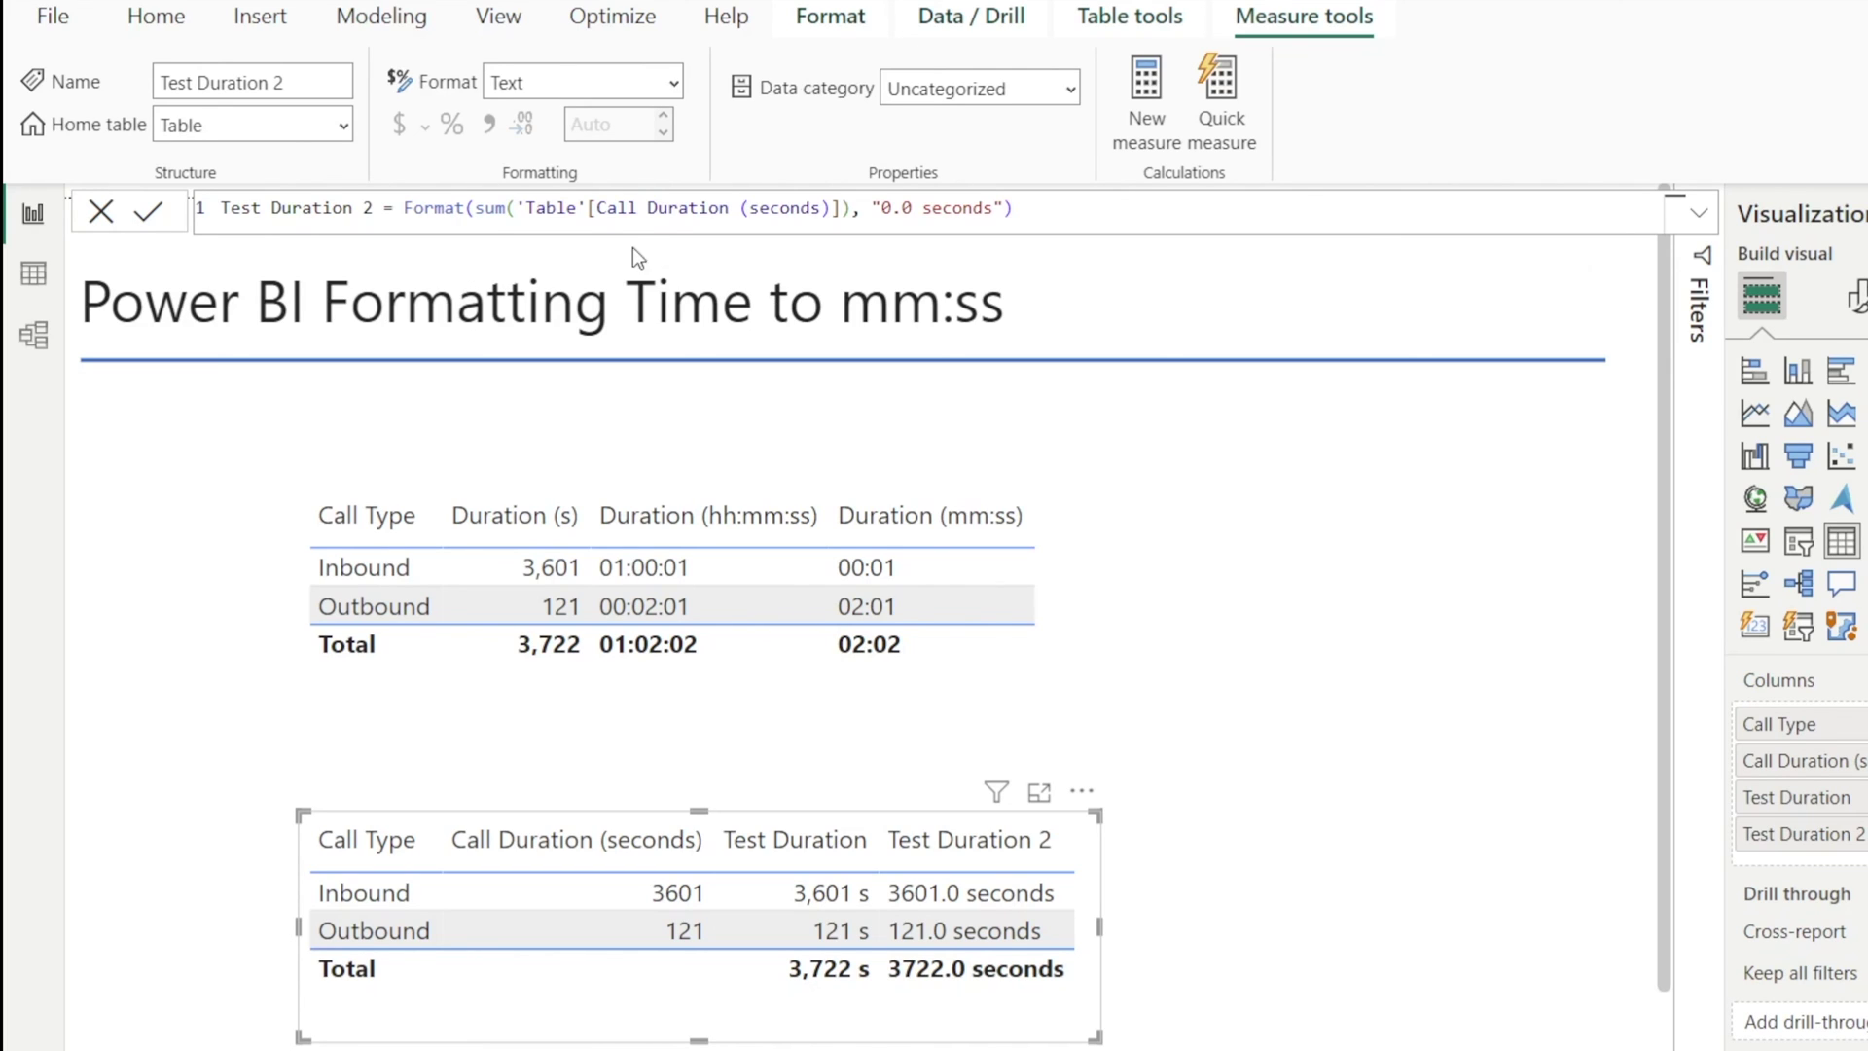
Step: Wrap the sum in Test Duration 2 in a TIME function with 0 hours and 0 minutes: time(0,0,sum('Table'[Call Duration (seconds)]))
left_click(477, 208)
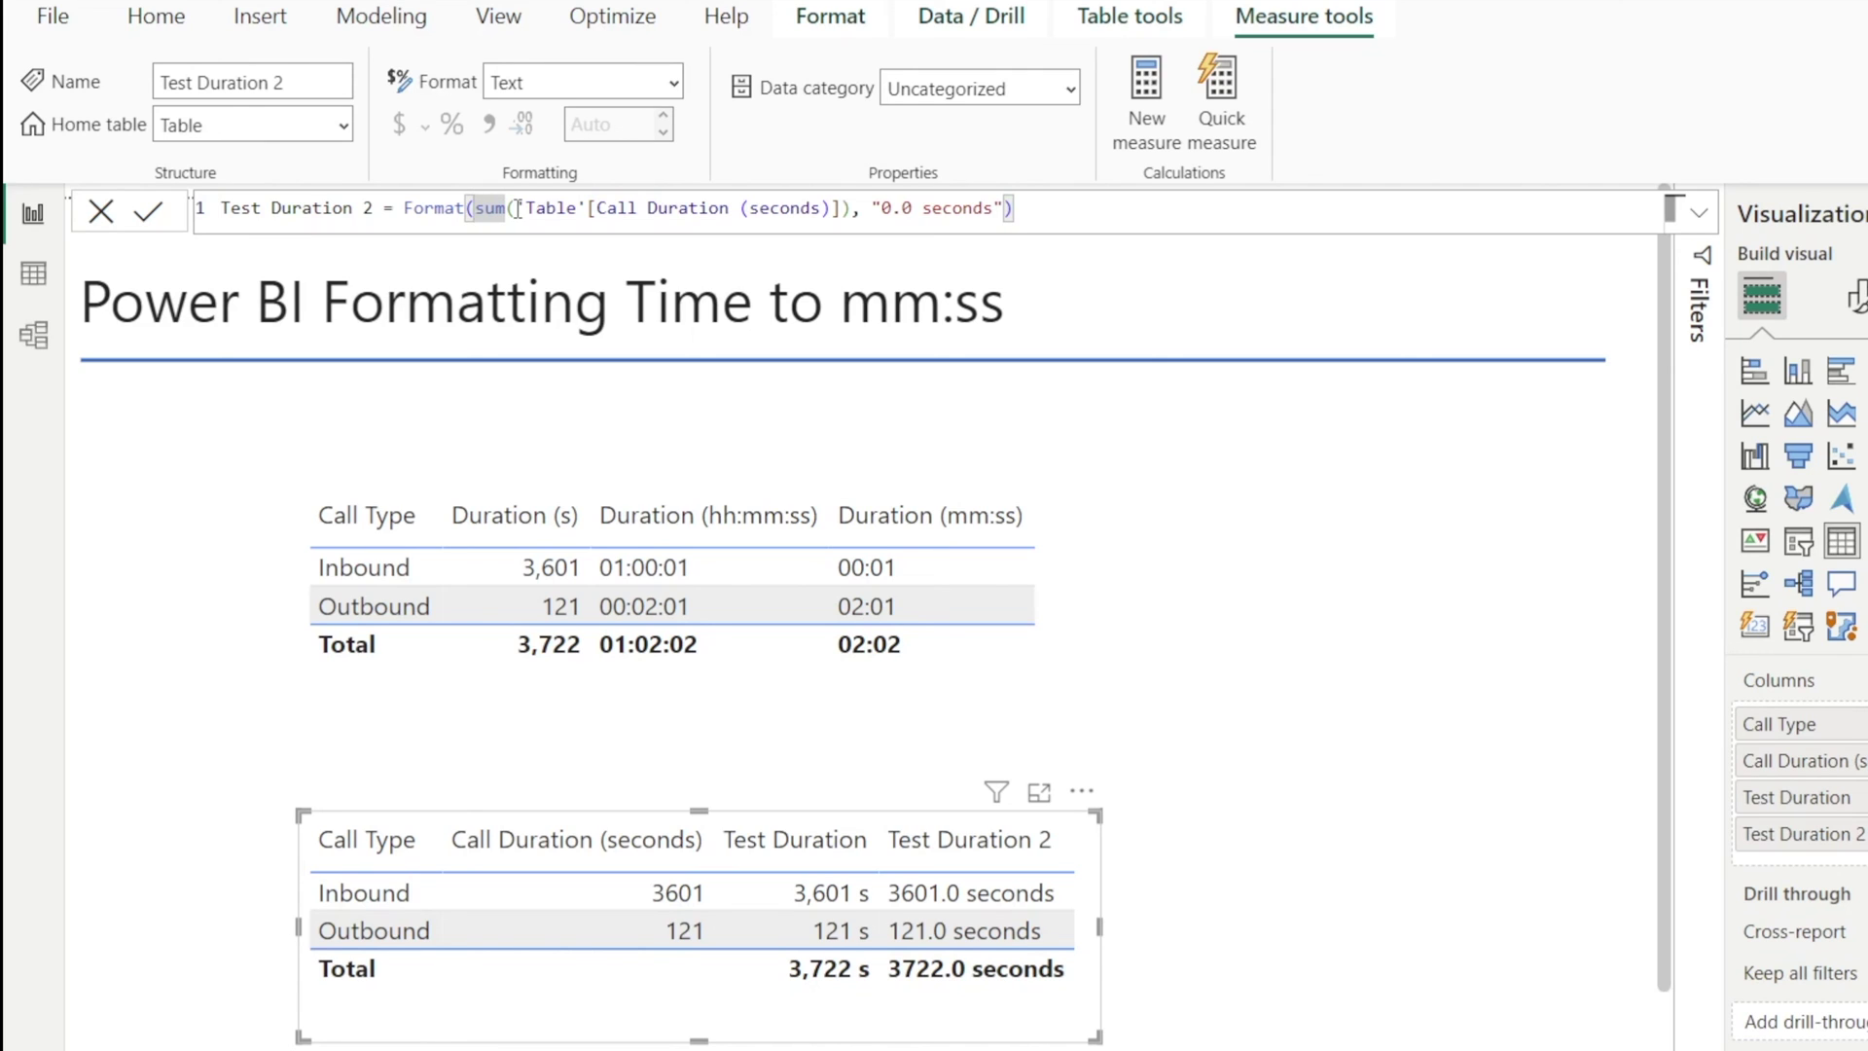
type("time")
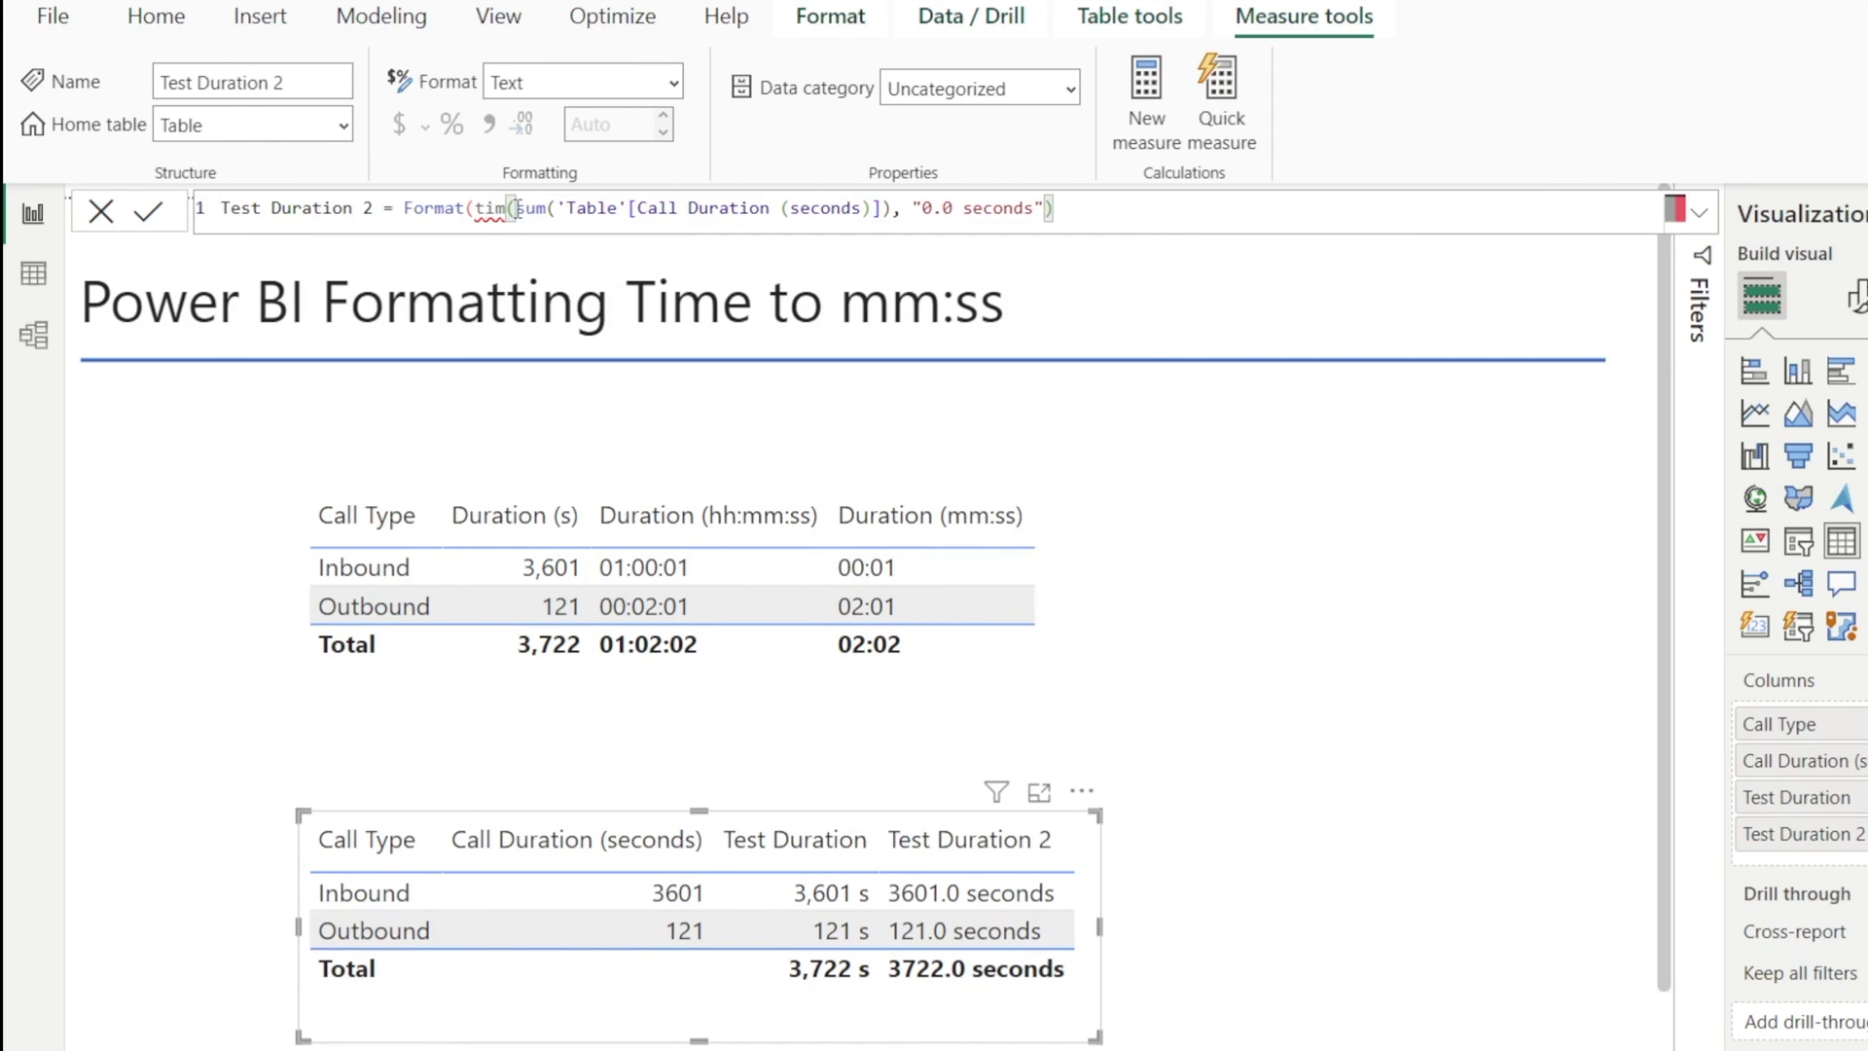
type("(")
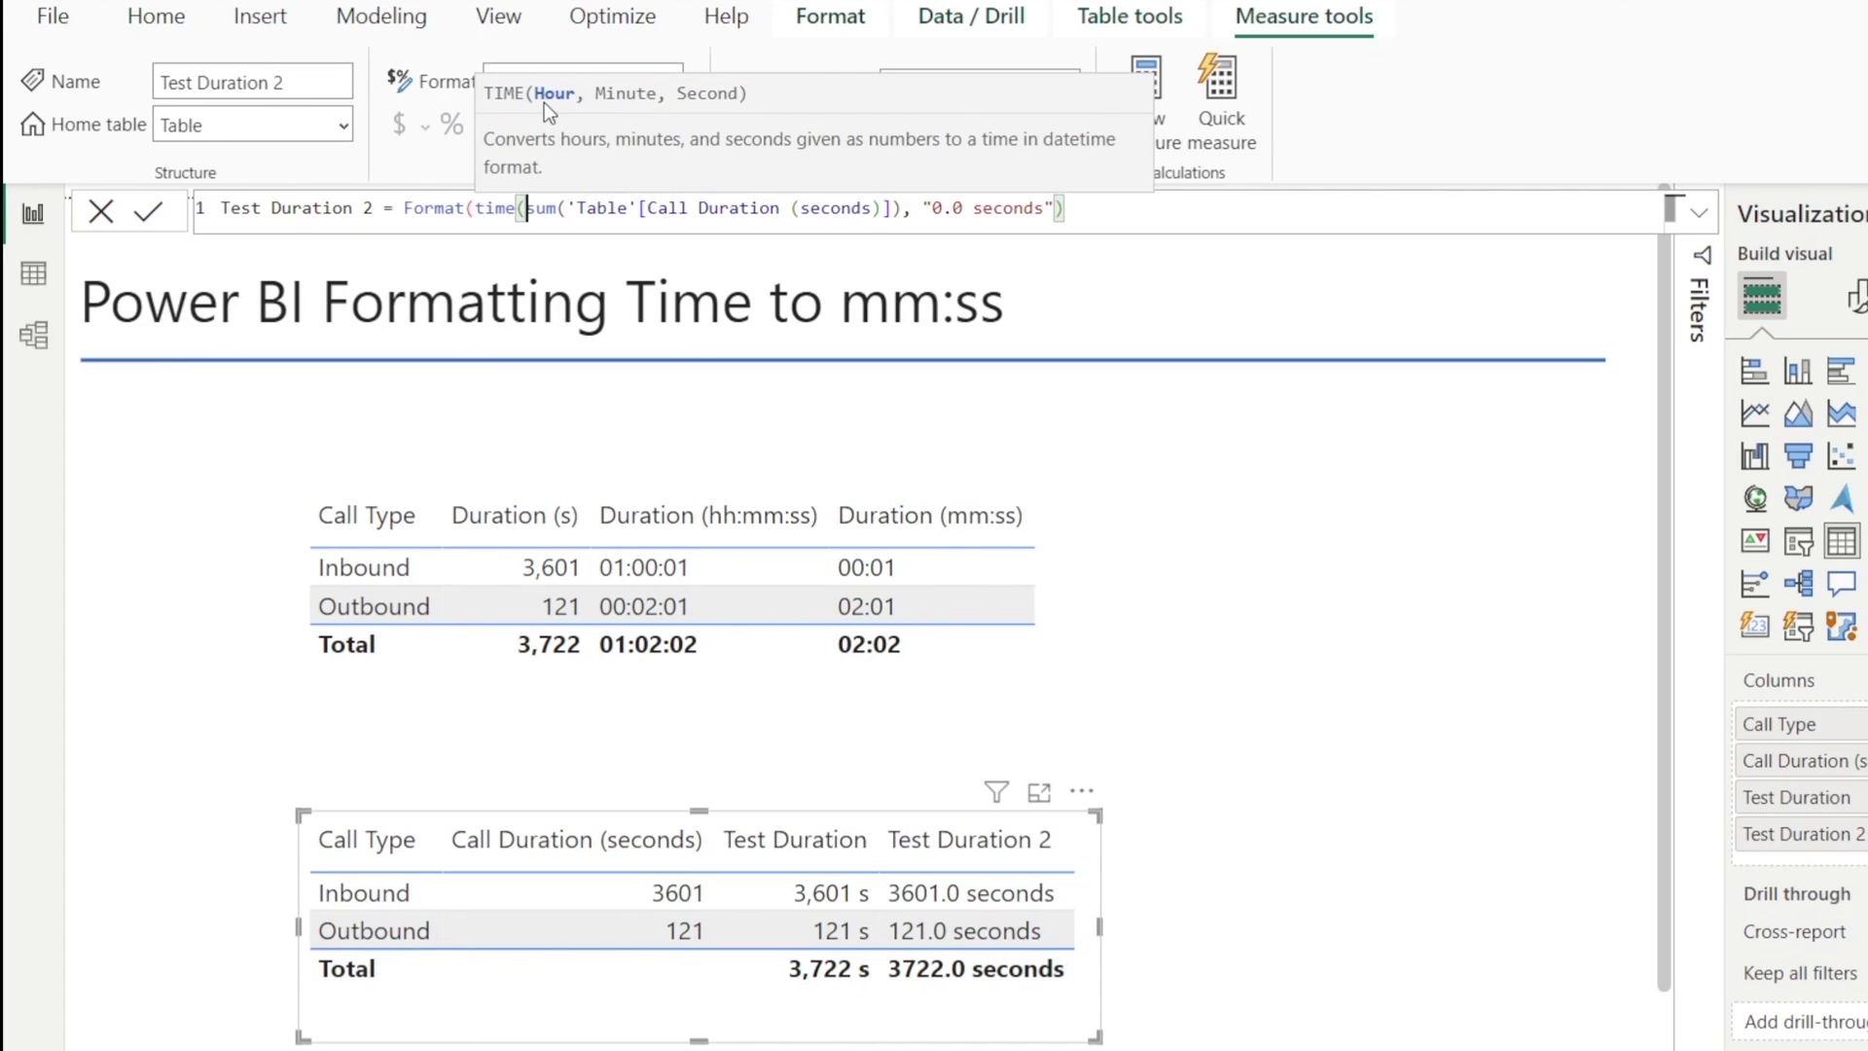
type("0")
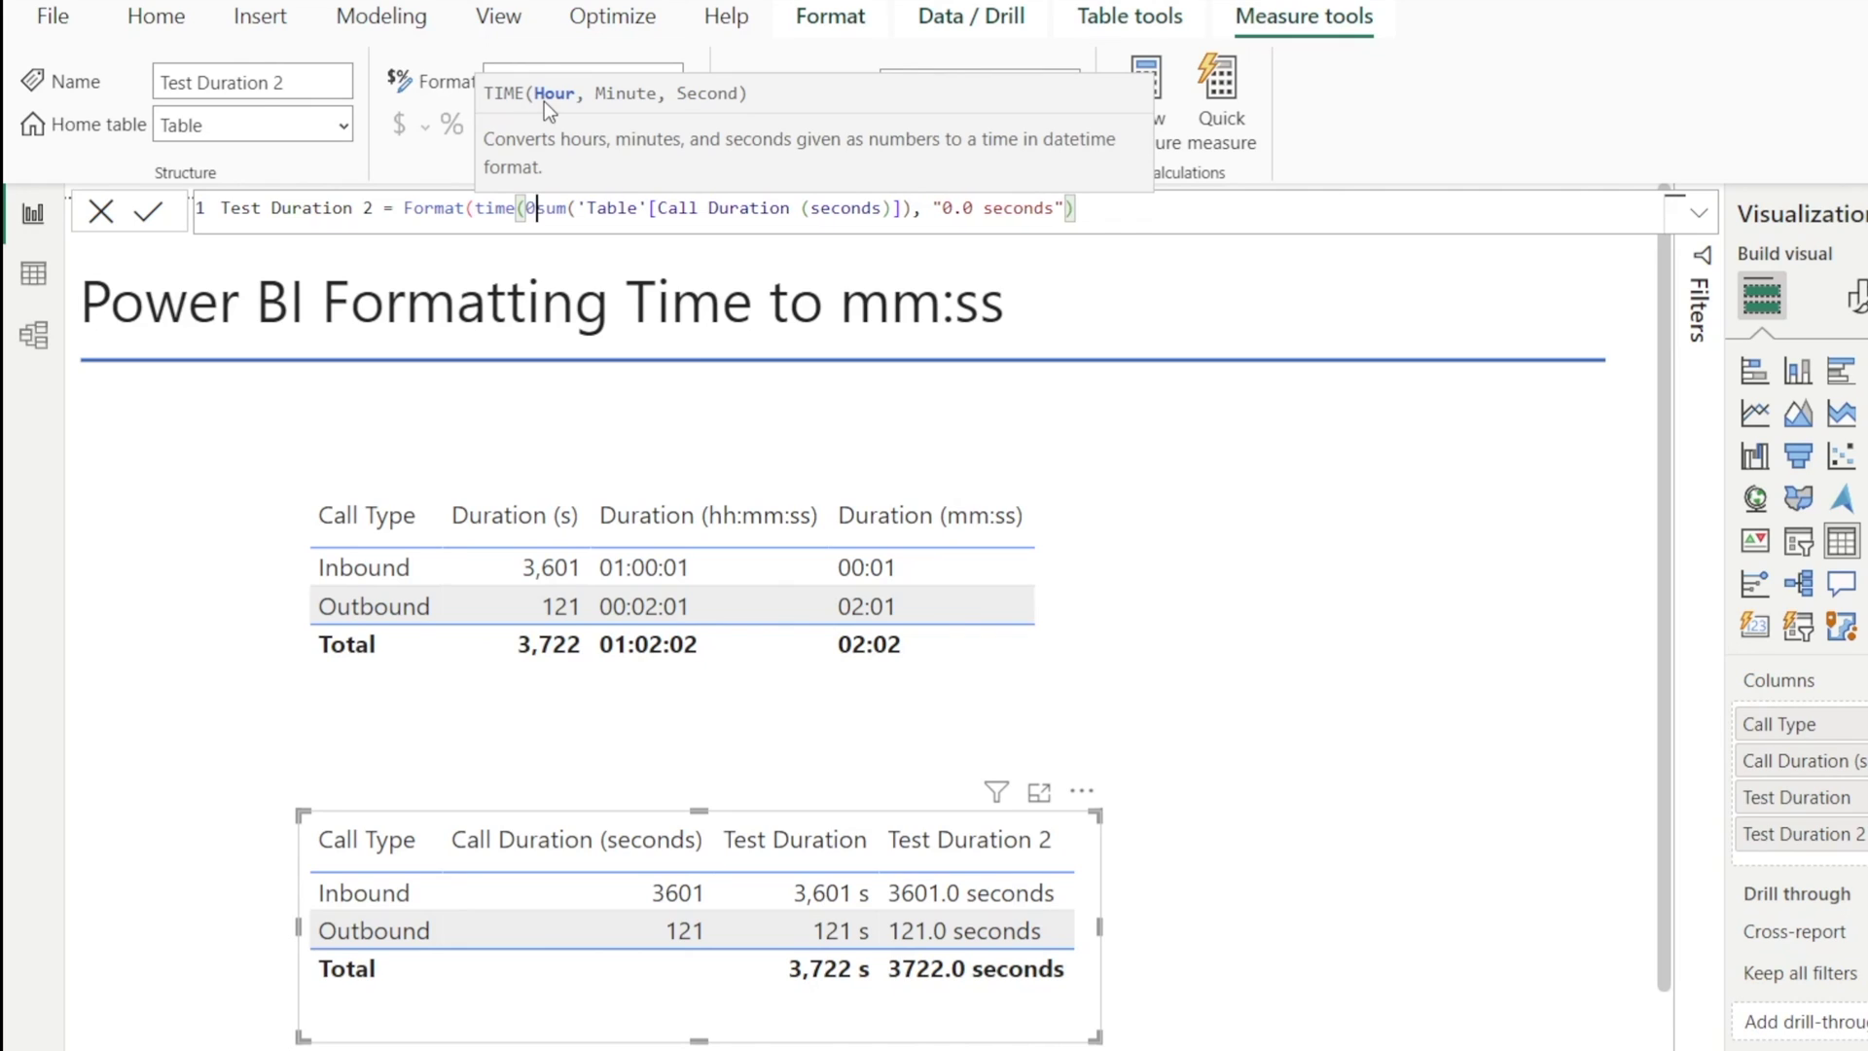
type(",")
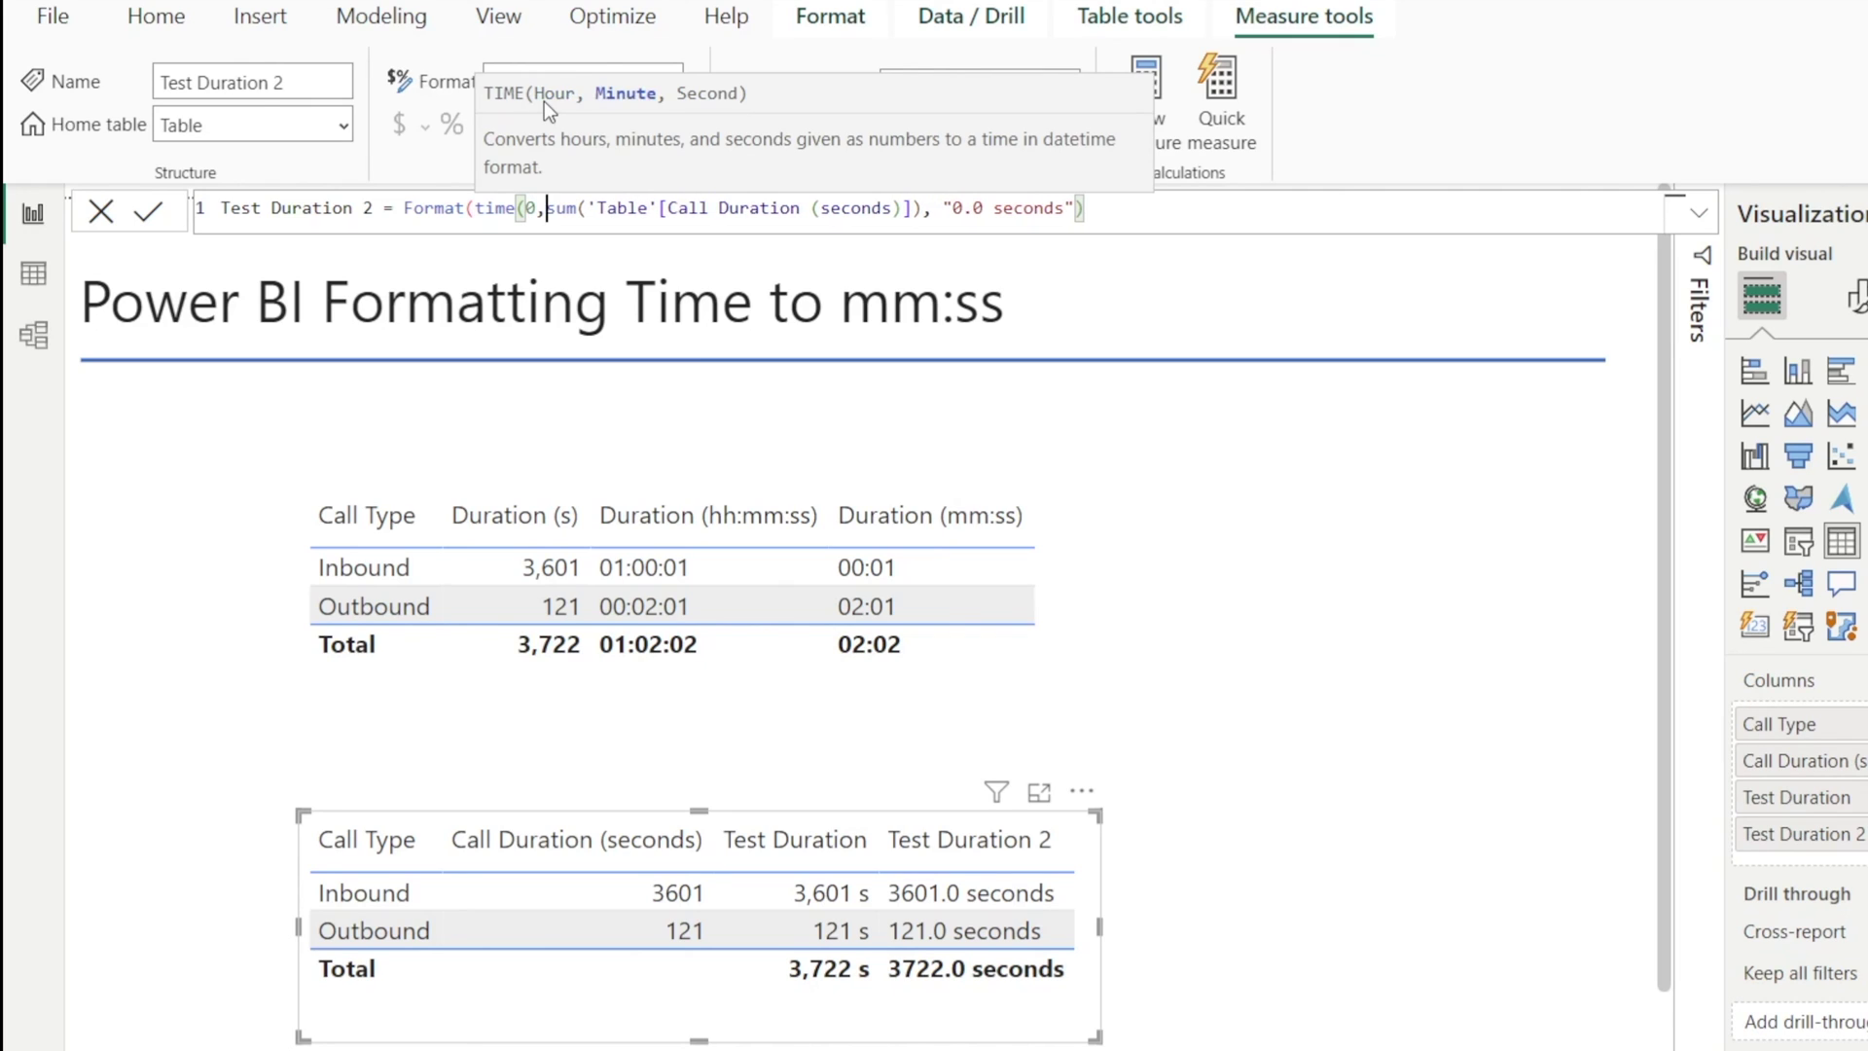
type("0,")
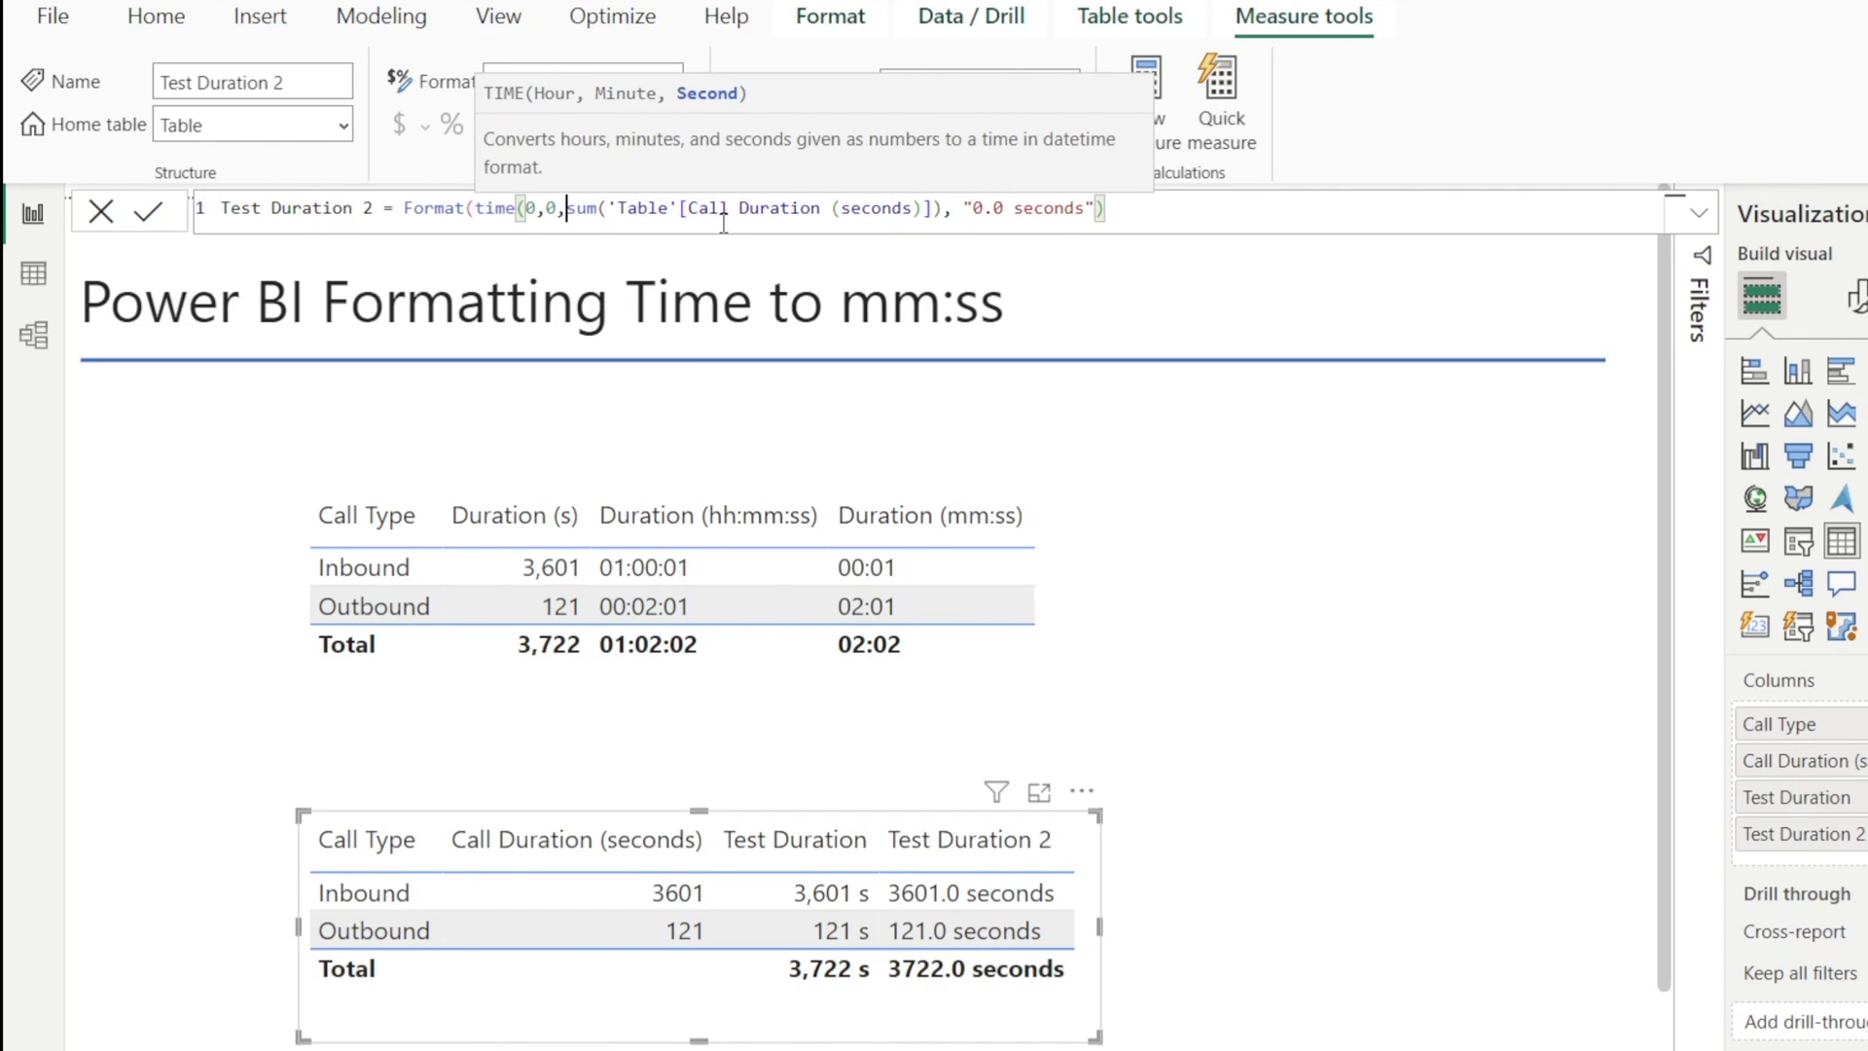
left_click(949, 207)
type(")")
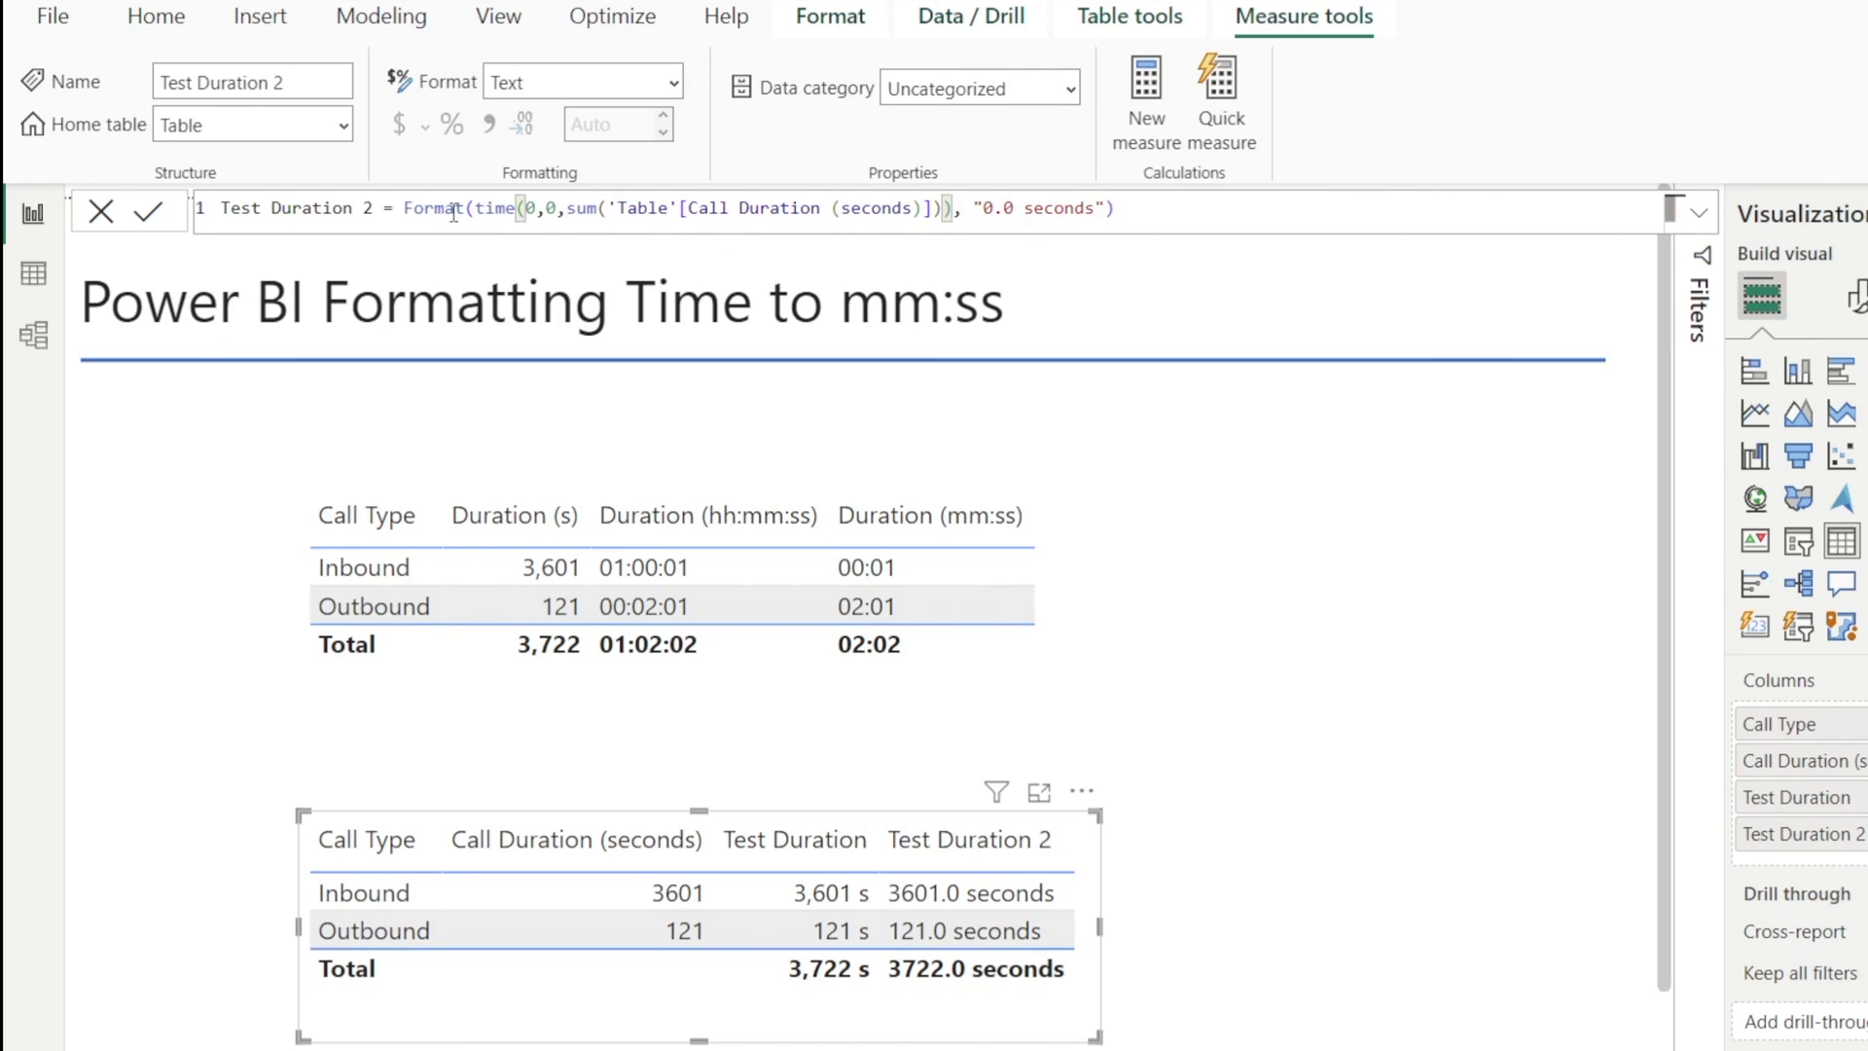
Step: Replace the format string in Test Duration 2 with "hh:nn:ss" and commit the formula
left_click_drag(474, 208, 1095, 208)
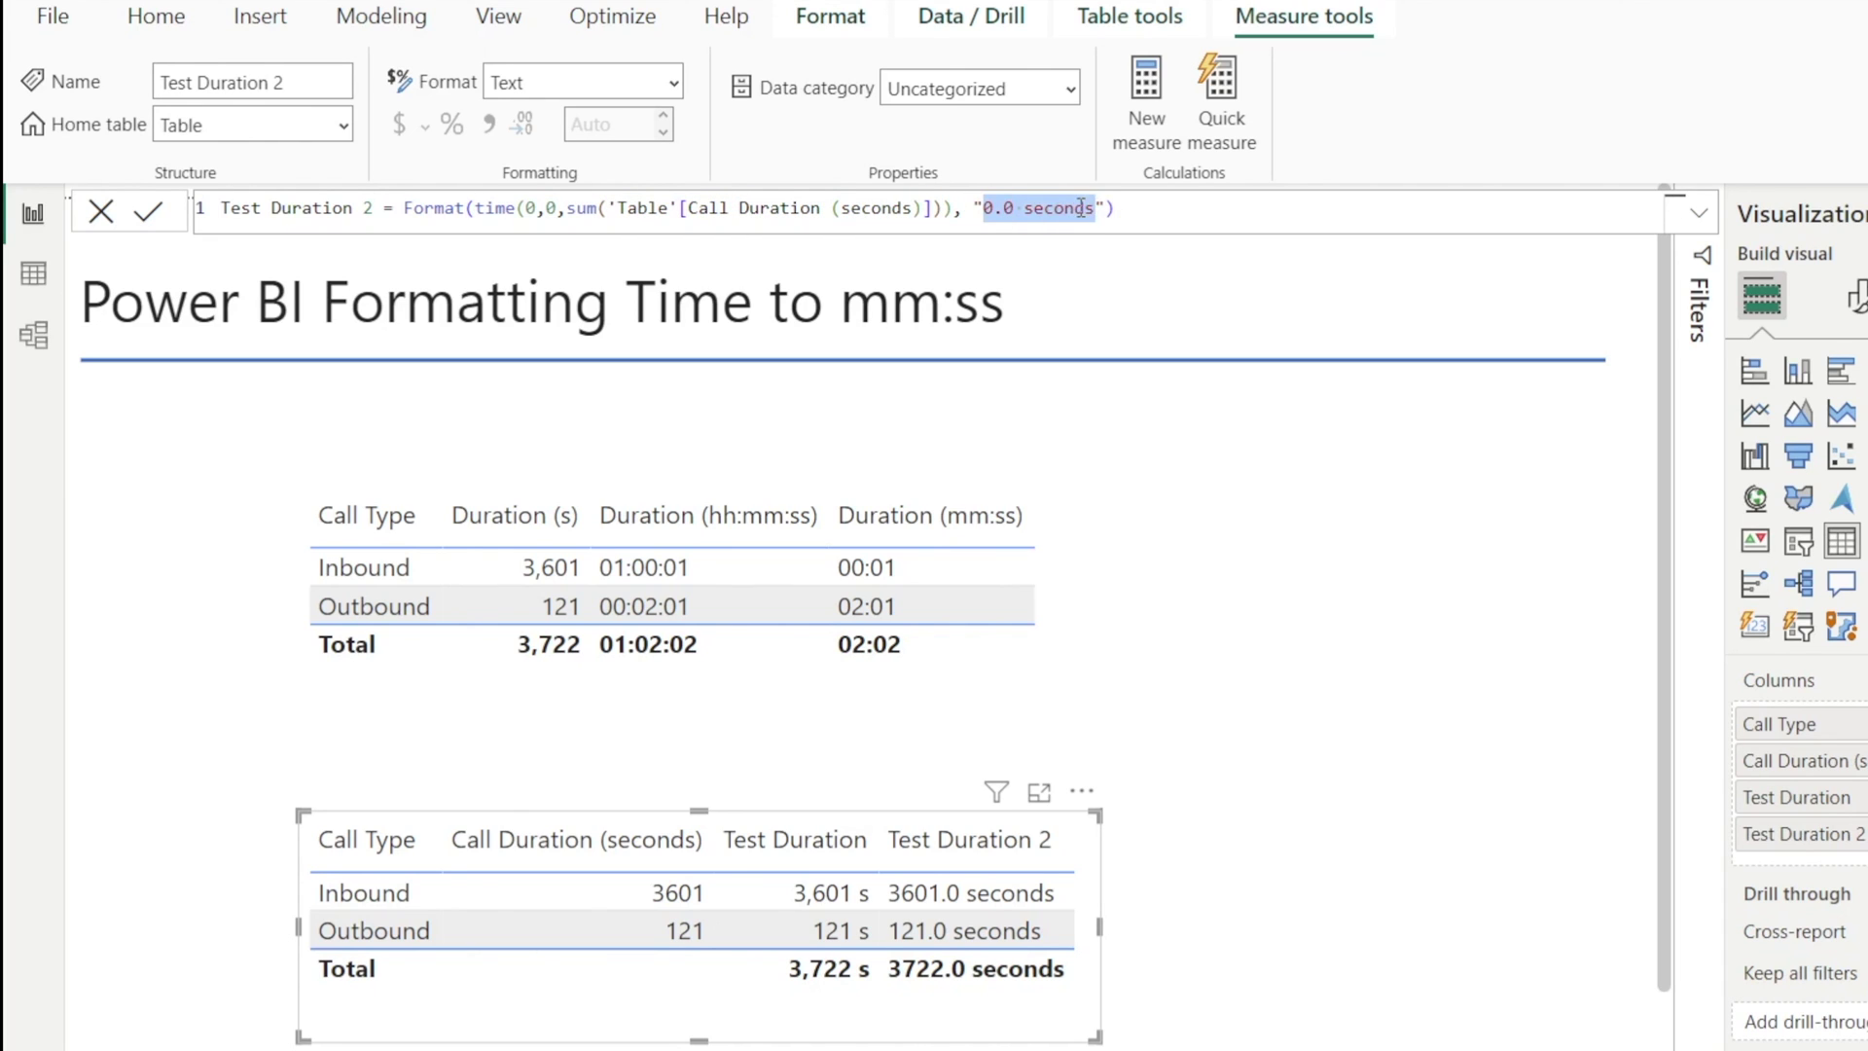
type("hh:")
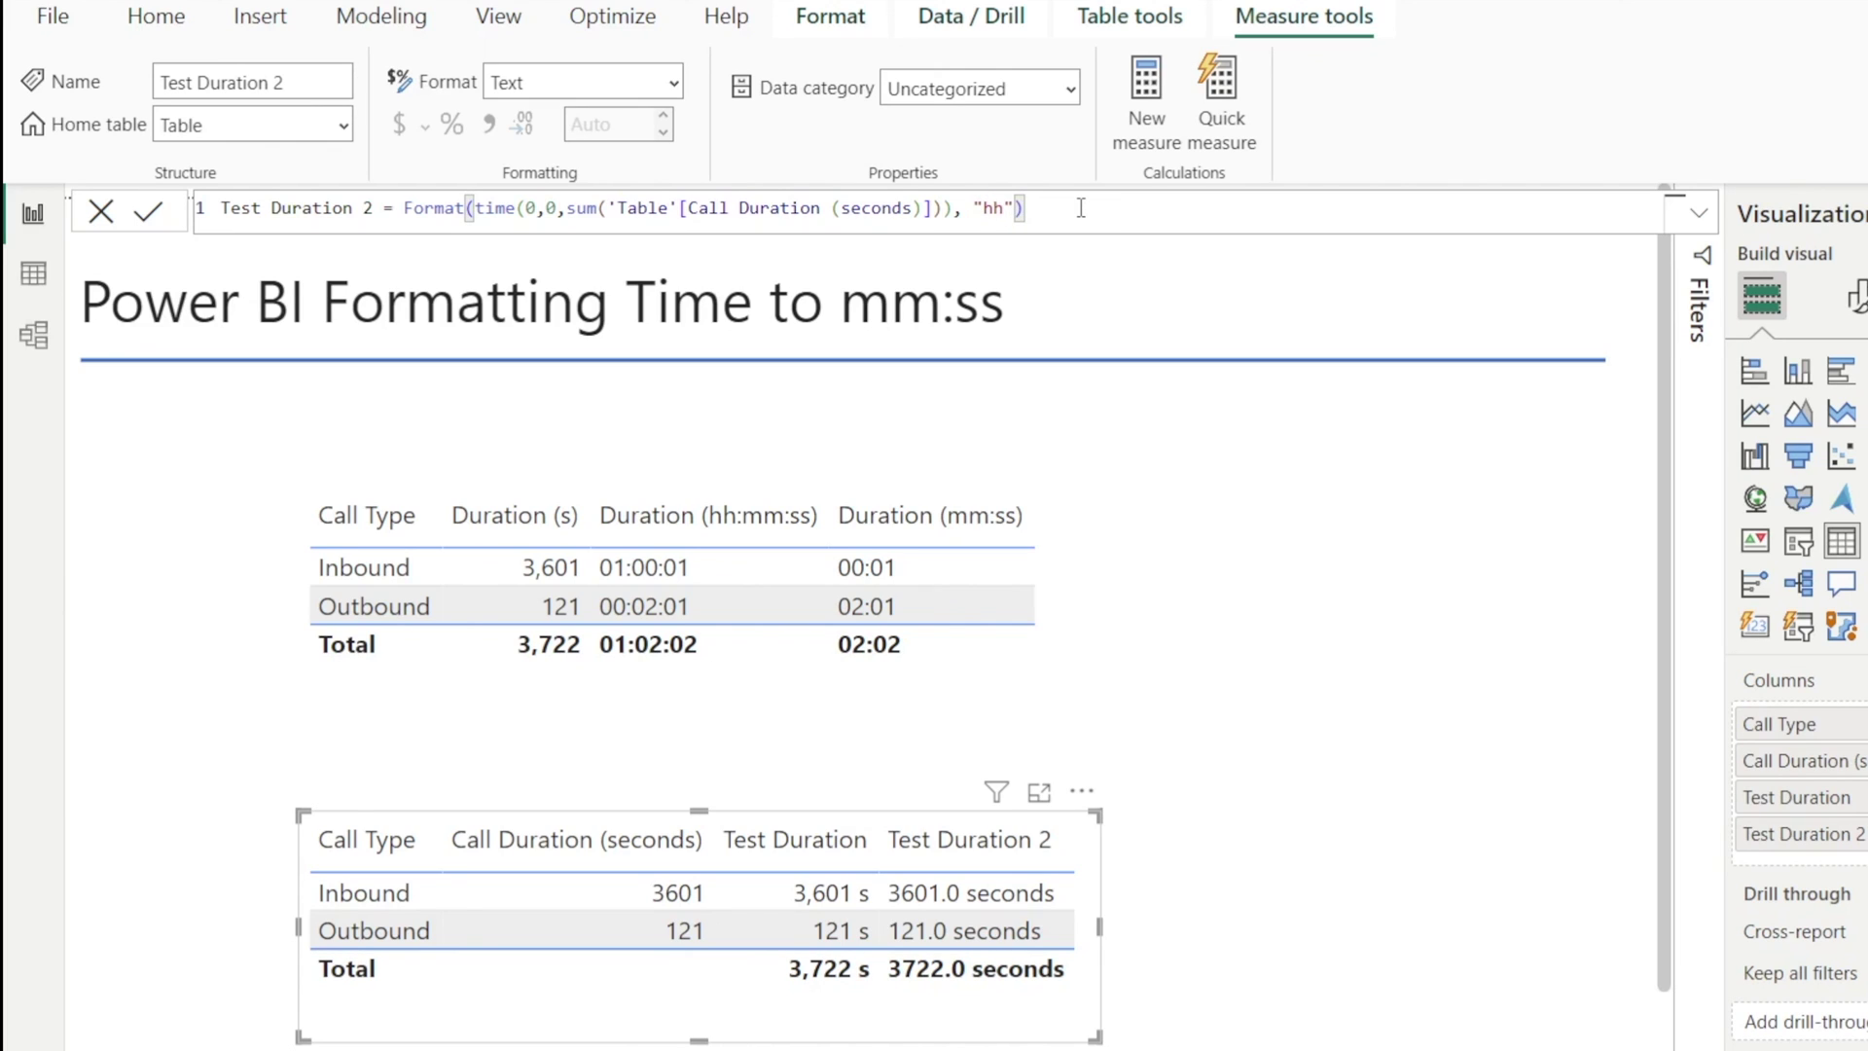
type("nn:ss")
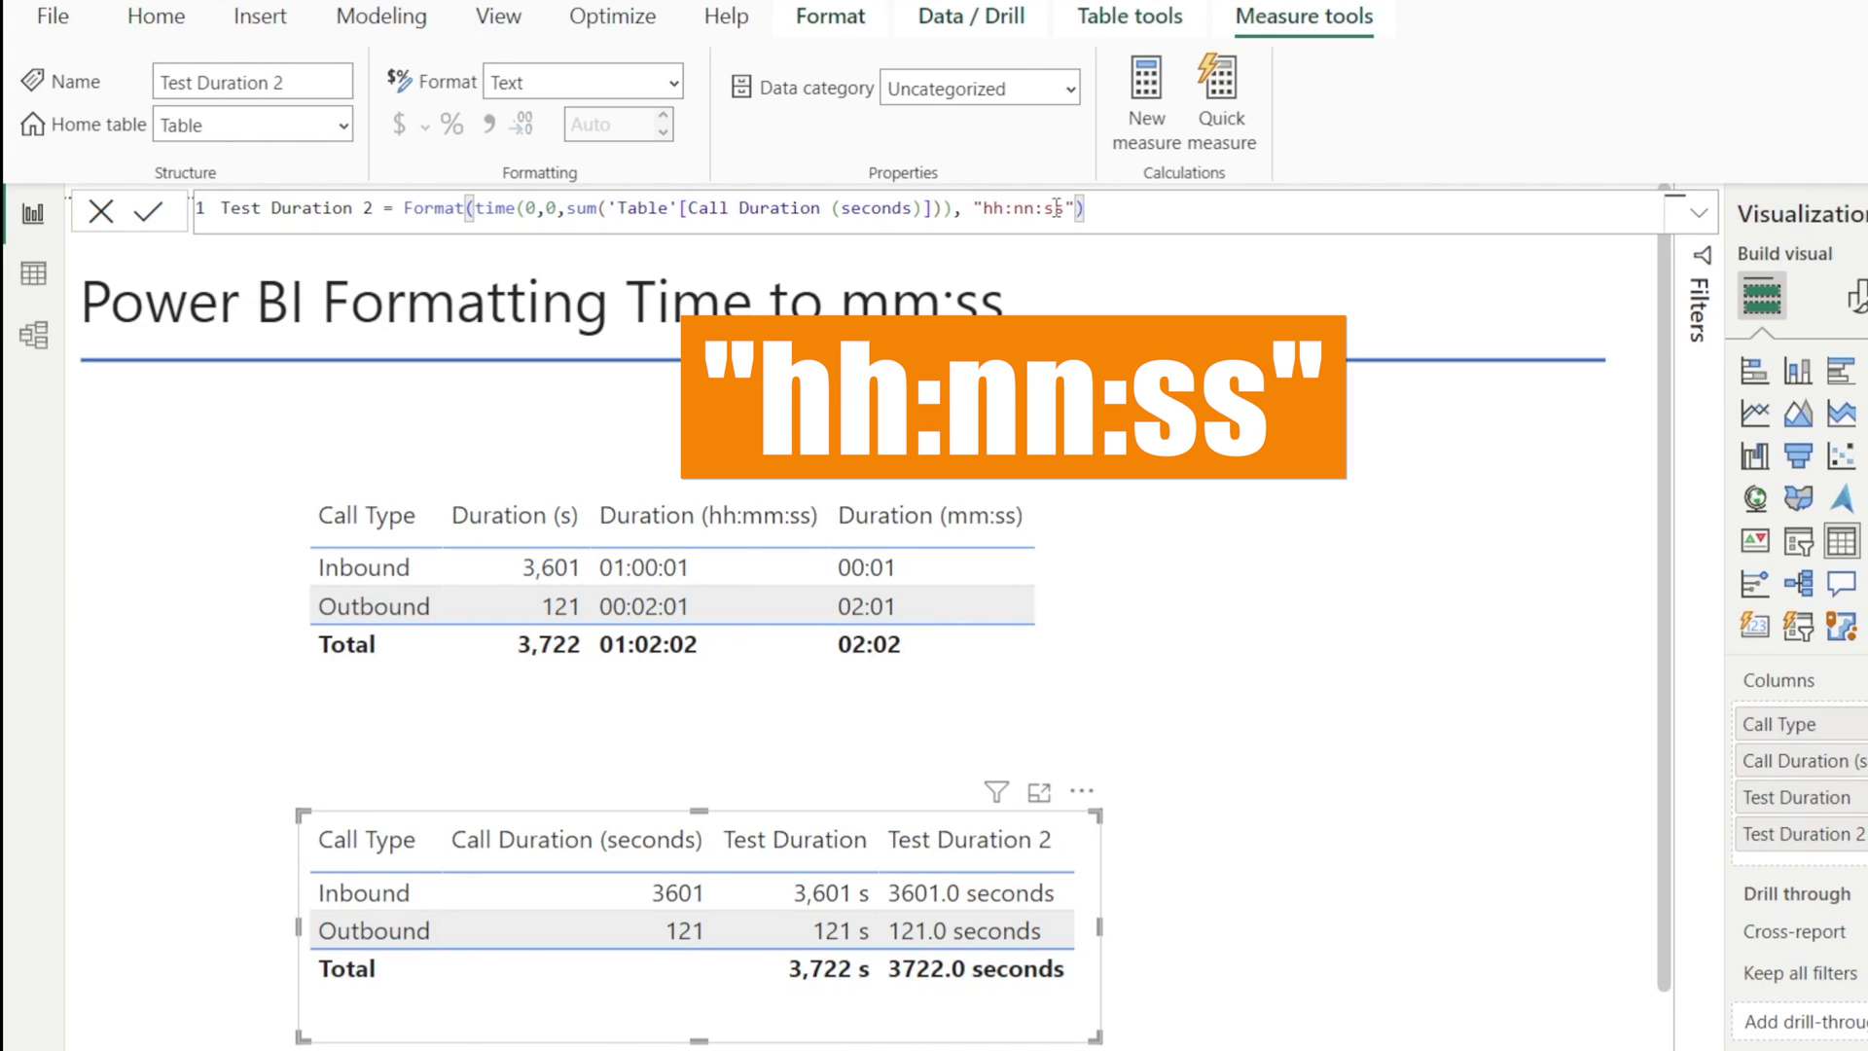
left_click(151, 214)
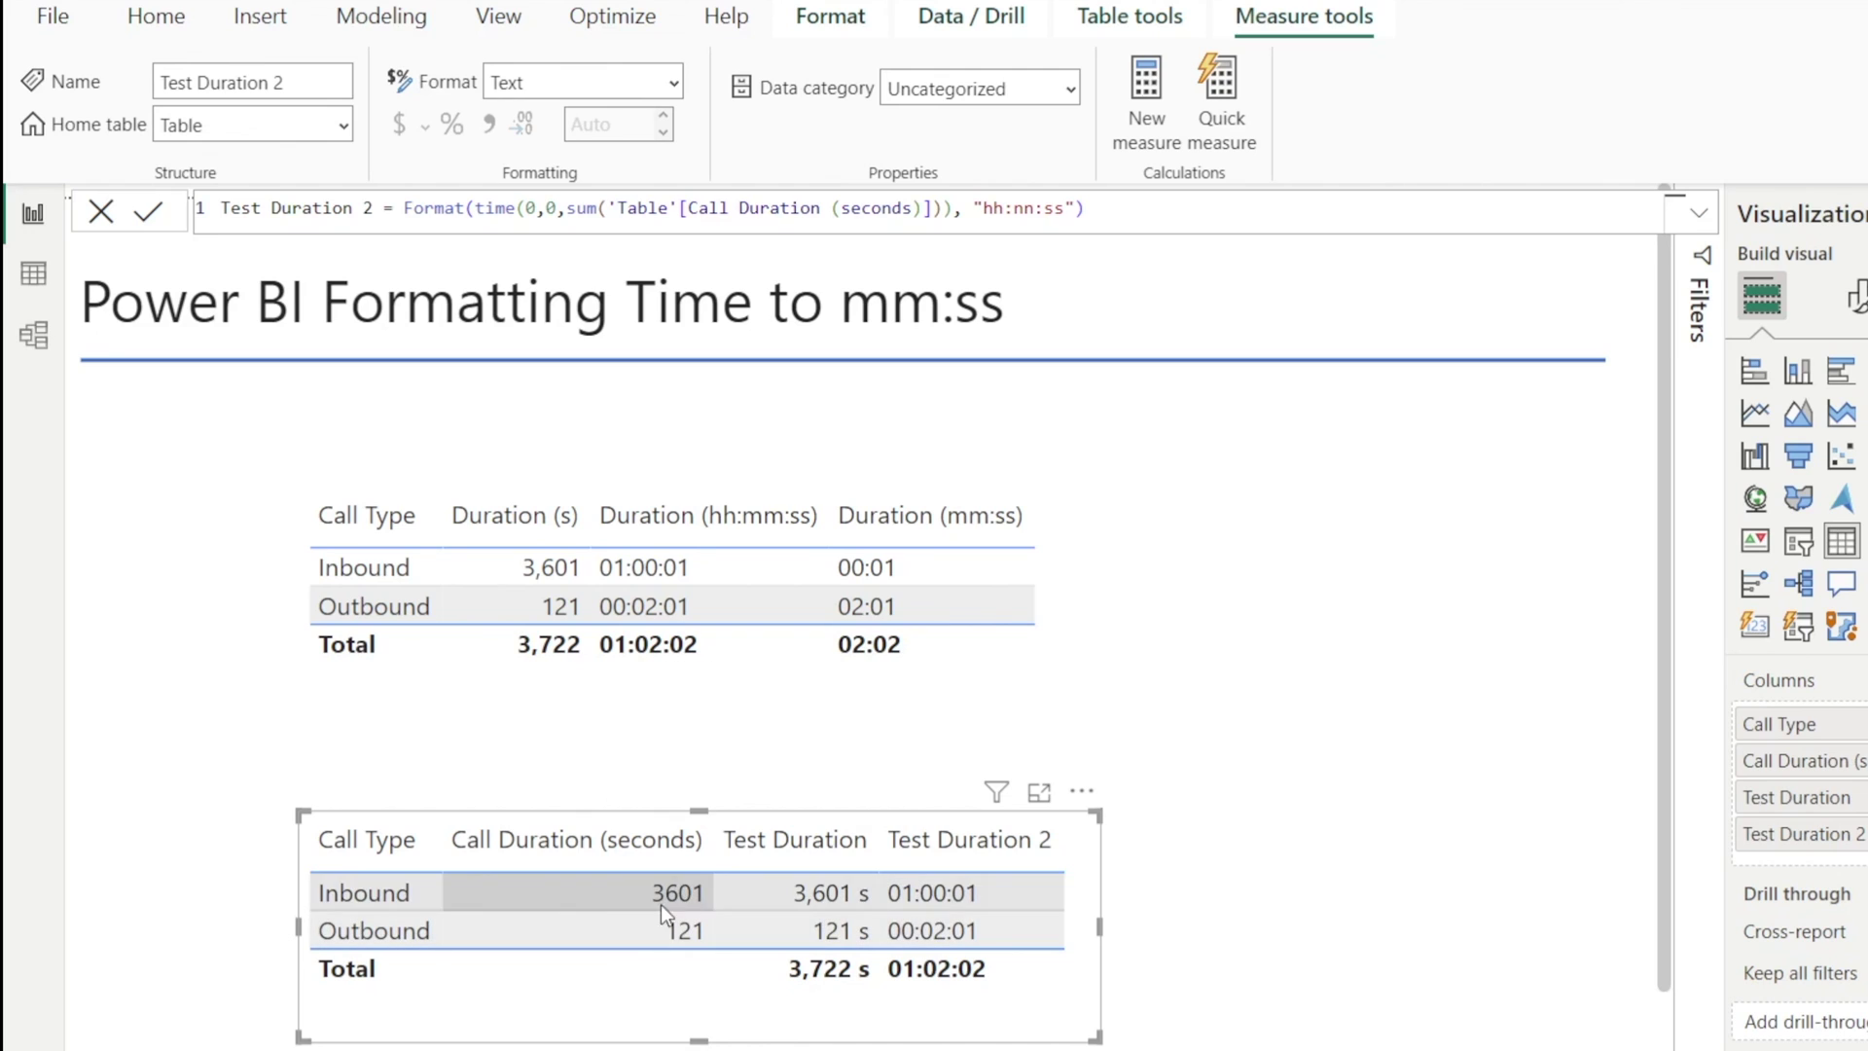
Step: Remove the hours part from Test Duration 2's format string, leaving "nn:ss", and commit the formula
left_click(1015, 209)
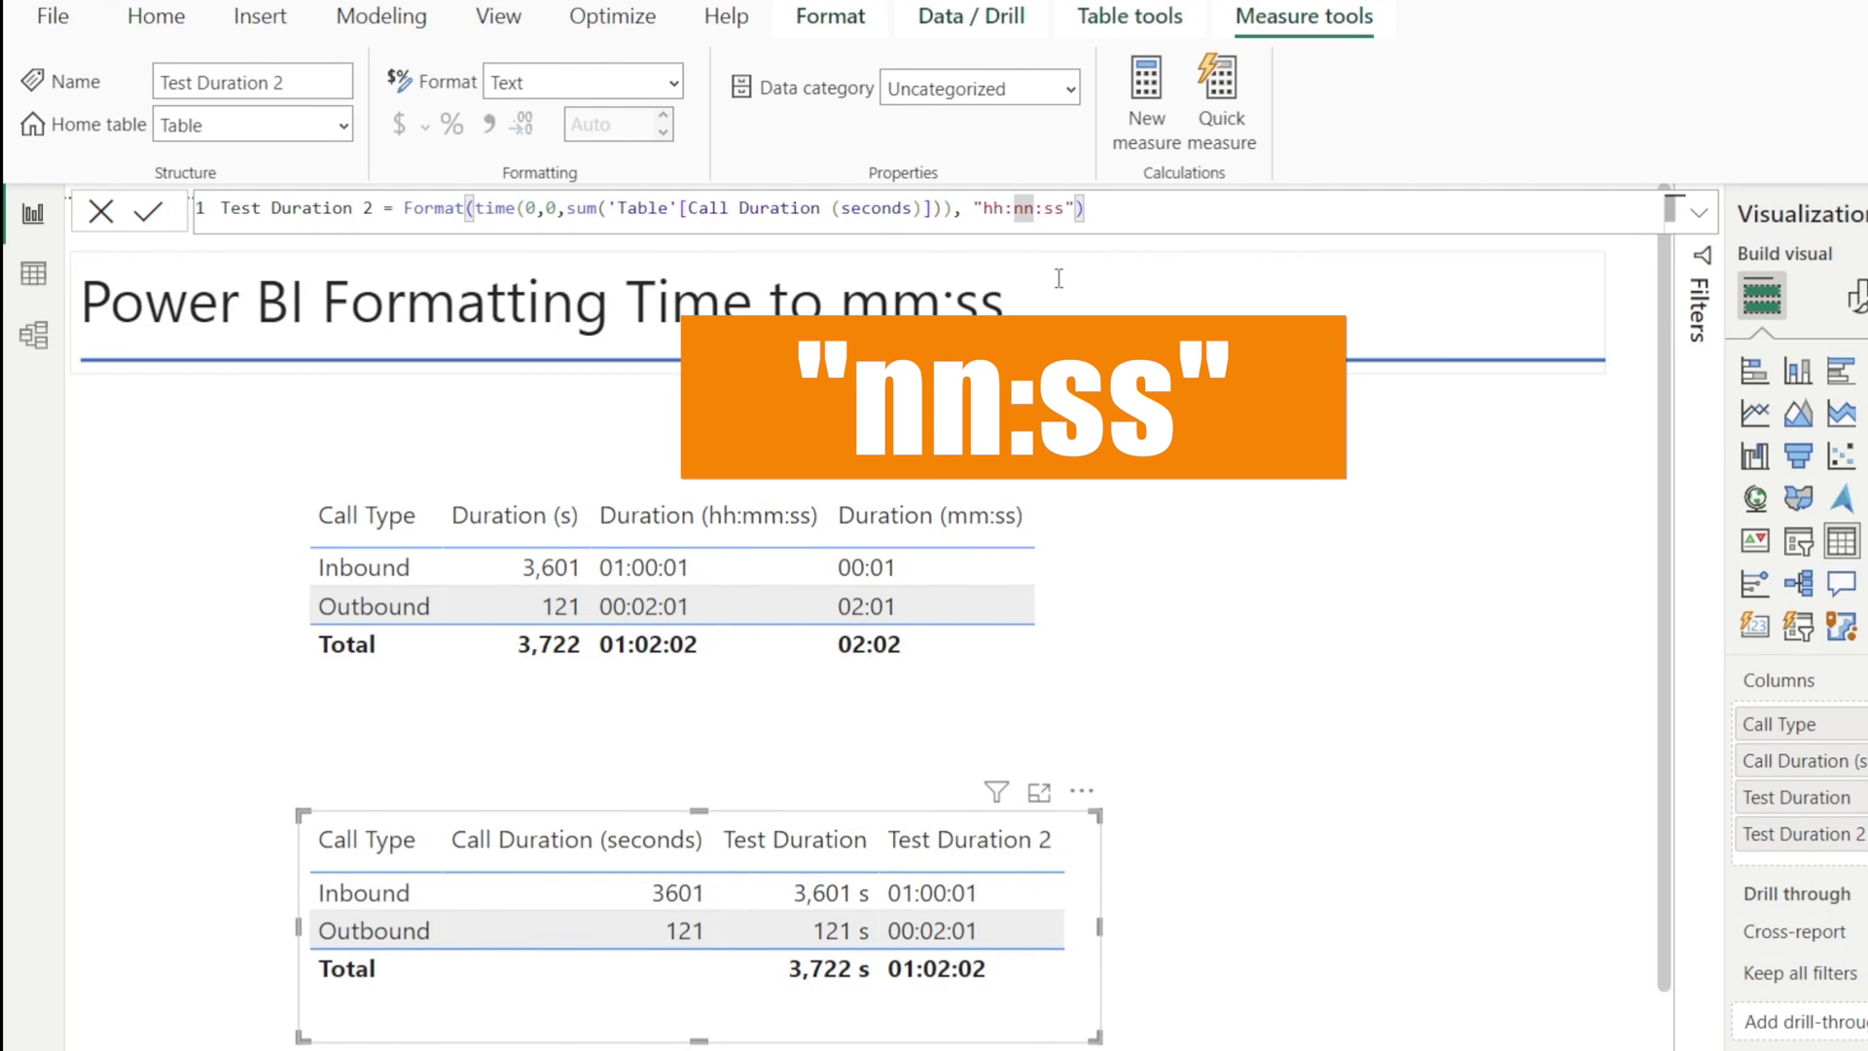
key("BackSpace")
key("BackSpace")
key("BackSpace")
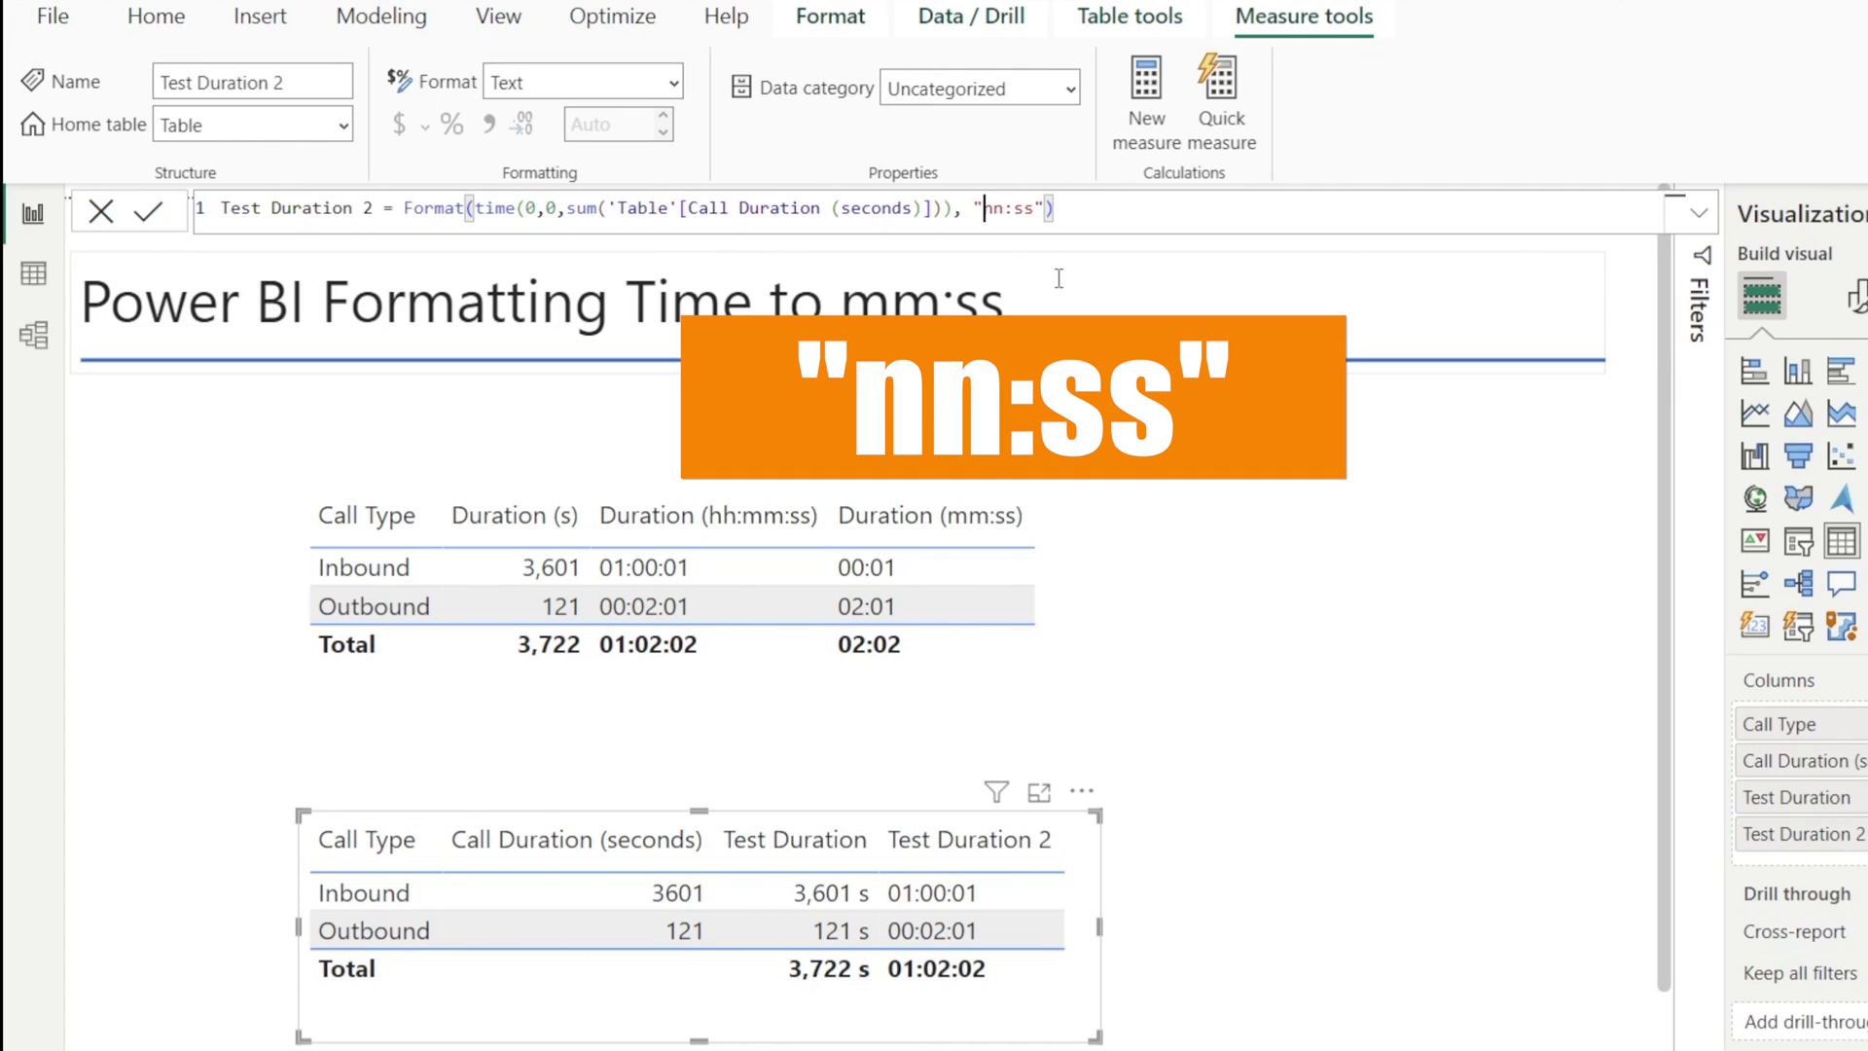
left_click(148, 211)
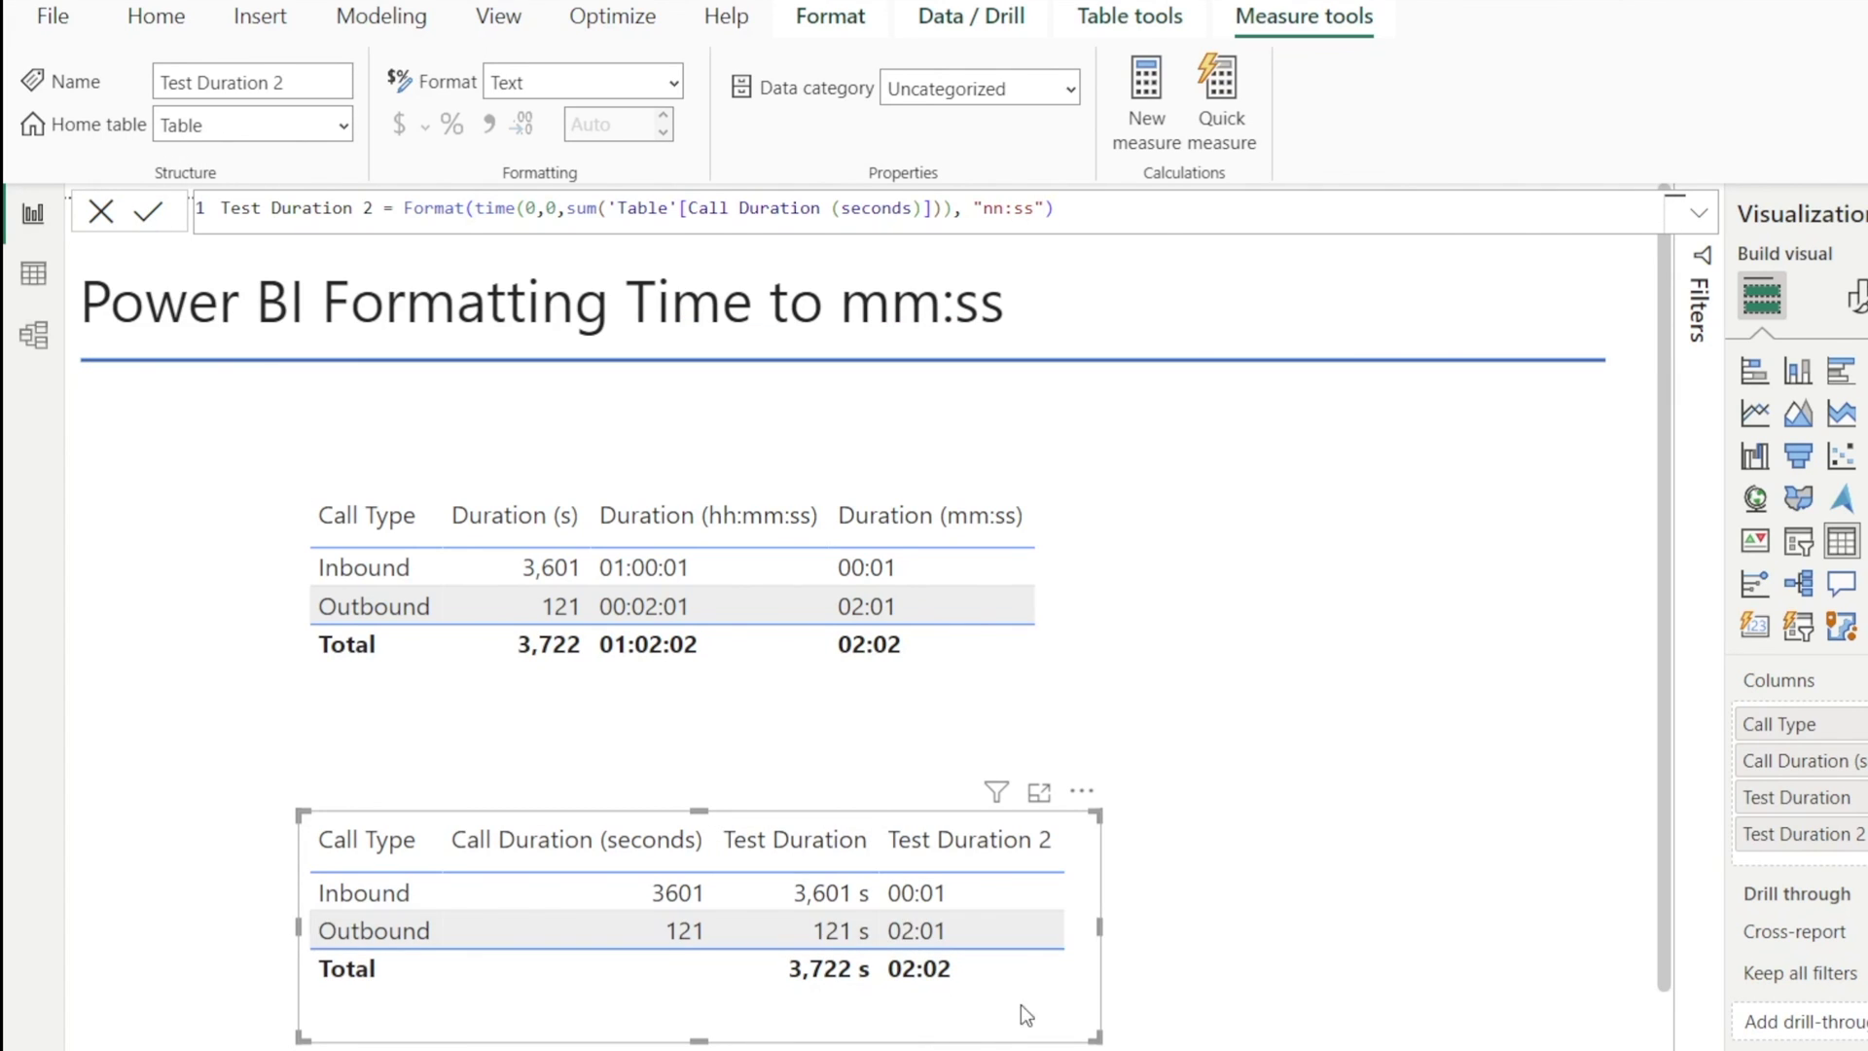